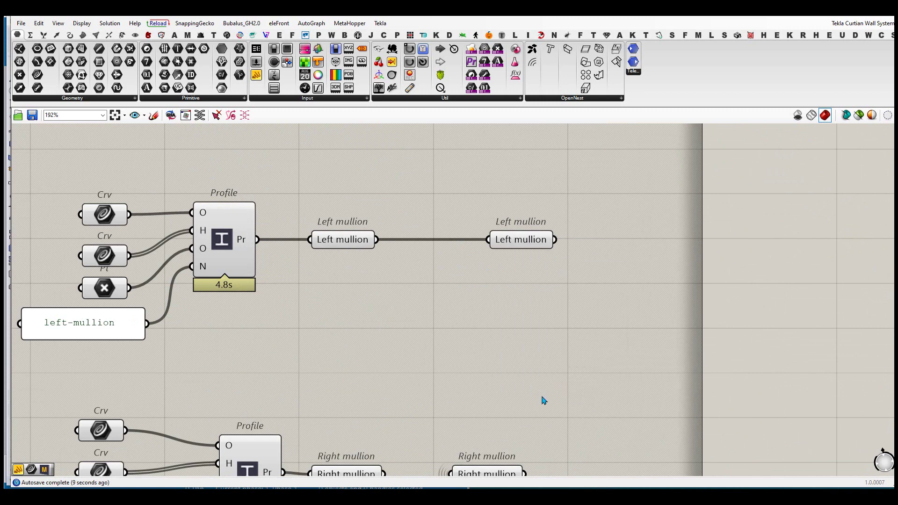
Internalise the data in the left mullion and right mullion profile parameters so they no longer depend on their source wires
{"action": "left_click_drag", "start_coordinate": [461, 299], "coordinate": [293, 185]}
{"action": "right_click_drag", "start_coordinate": [442, 463], "coordinate": [403, 274]}
{"action": "scroll", "coordinate": [403, 274], "scroll_direction": "down", "scroll_amount": 3}
{"action": "scroll", "coordinate": [427, 280], "scroll_direction": "up", "scroll_amount": 3}
{"action": "right_click", "coordinate": [393, 279]}
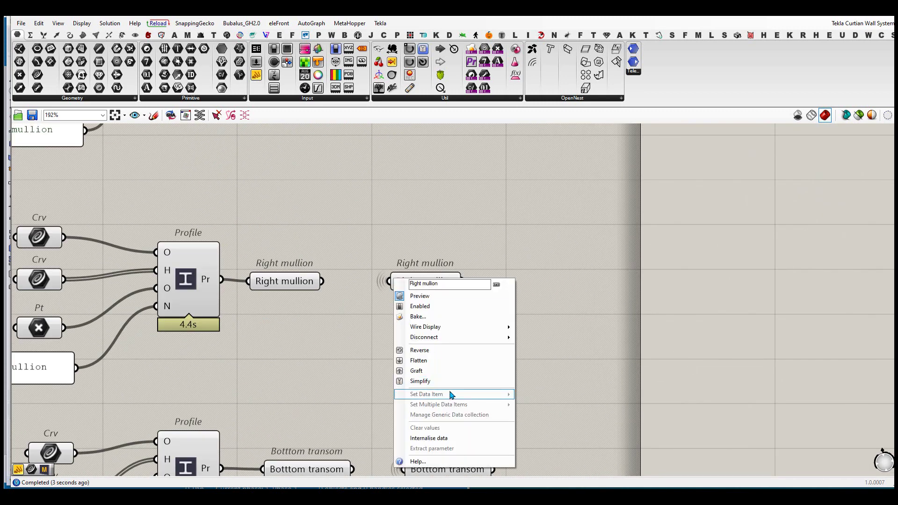
{"action": "left_click", "coordinate": [447, 438]}
{"action": "left_click_drag", "start_coordinate": [433, 281], "coordinate": [441, 280]}
Internalise the data in the bottom transom and top transom profile parameters
{"action": "right_click_drag", "start_coordinate": [433, 471], "coordinate": [450, 354]}
{"action": "scroll", "coordinate": [450, 354], "scroll_direction": "up", "scroll_amount": 1}
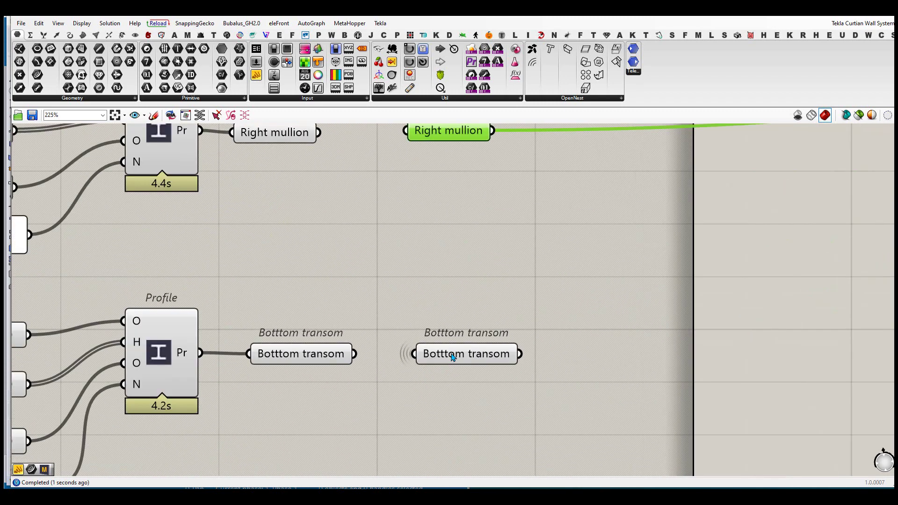
{"action": "right_click", "coordinate": [449, 354]}
{"action": "left_click", "coordinate": [485, 460]}
{"action": "scroll", "coordinate": [486, 459], "scroll_direction": "down", "scroll_amount": 5}
{"action": "scroll", "coordinate": [481, 344], "scroll_direction": "up", "scroll_amount": 4}
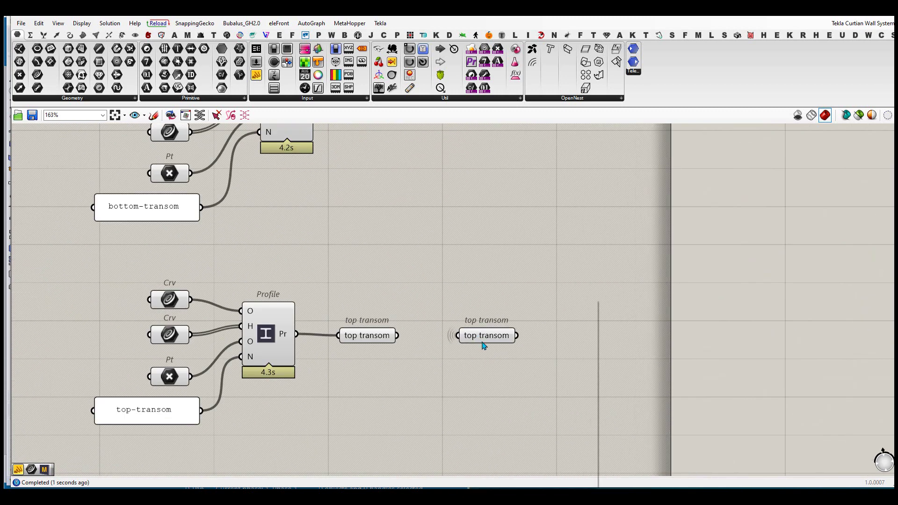
{"action": "right_click", "coordinate": [477, 335]}
{"action": "left_click", "coordinate": [509, 458]}
{"action": "scroll", "coordinate": [412, 399], "scroll_direction": "down", "scroll_amount": 5}
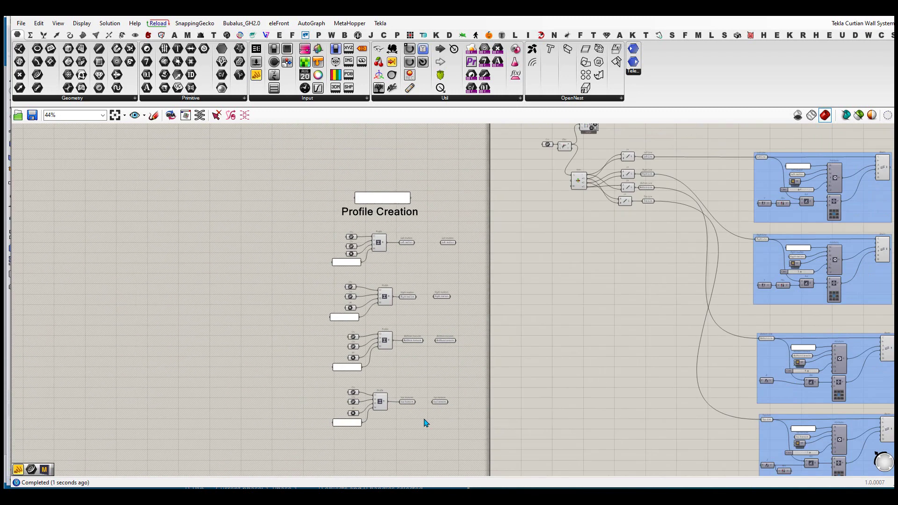
Disable all four Profile components in the Profile Creation group
{"action": "scroll", "coordinate": [421, 416], "scroll_direction": "up", "scroll_amount": 2}
{"action": "left_click_drag", "start_coordinate": [384, 438], "coordinate": [372, 172]}
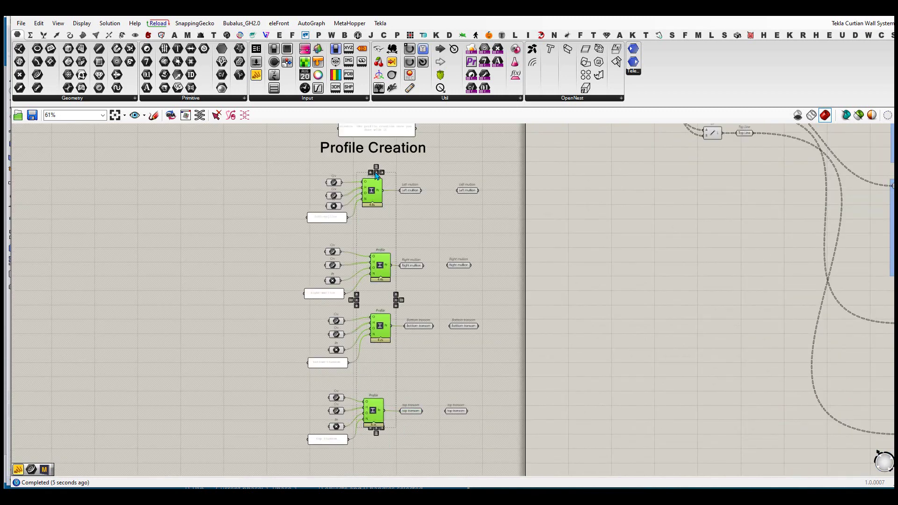
{"action": "left_click", "coordinate": [374, 173]}
{"action": "middle_click", "coordinate": [376, 177]}
{"action": "left_click", "coordinate": [417, 180]}
{"action": "left_click", "coordinate": [499, 280]}
Shrink and reposition the Grasshopper window so the Tekla model and the Rhino viewport are both visible beside it
{"action": "scroll", "coordinate": [499, 281], "scroll_direction": "down", "scroll_amount": 3}
{"action": "scroll", "coordinate": [488, 290], "scroll_direction": "up", "scroll_amount": 2}
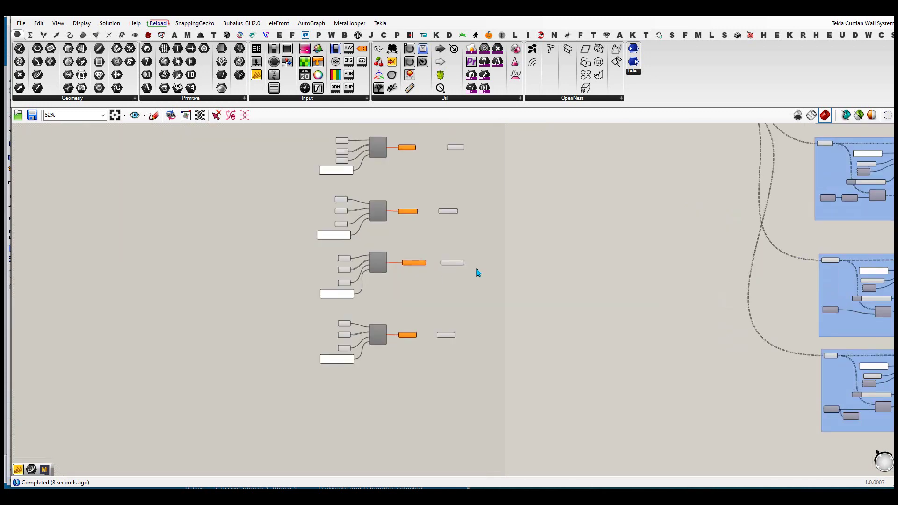
{"action": "scroll", "coordinate": [477, 272], "scroll_direction": "down", "scroll_amount": 4}
{"action": "scroll", "coordinate": [599, 276], "scroll_direction": "up", "scroll_amount": 8}
{"action": "left_click_drag", "start_coordinate": [11, 4], "coordinate": [397, 202]}
{"action": "left_click", "coordinate": [76, 50]}
{"action": "left_click_drag", "start_coordinate": [9, 65], "coordinate": [381, 71]}
{"action": "left_click_drag", "start_coordinate": [600, 206], "coordinate": [570, 202]}
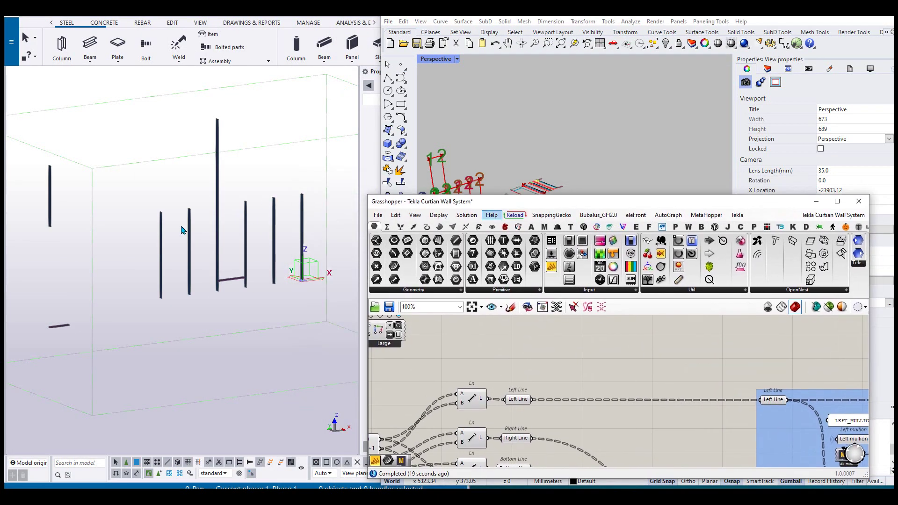
Delete all the existing mullion and transom beams from the Tekla model
{"action": "scroll", "coordinate": [199, 219], "scroll_direction": "down", "scroll_amount": 2}
{"action": "left_click_drag", "start_coordinate": [87, 144], "coordinate": [298, 318]}
{"action": "key", "text": "Delete"}
Disconnect and reconnect the Left Line parameter to the C input of the left mullion's Beam component
{"action": "right_click_drag", "start_coordinate": [700, 348], "coordinate": [629, 367]}
{"action": "scroll", "coordinate": [717, 380], "scroll_direction": "down", "scroll_amount": 2}
{"action": "scroll", "coordinate": [629, 366], "scroll_direction": "up", "scroll_amount": 2}
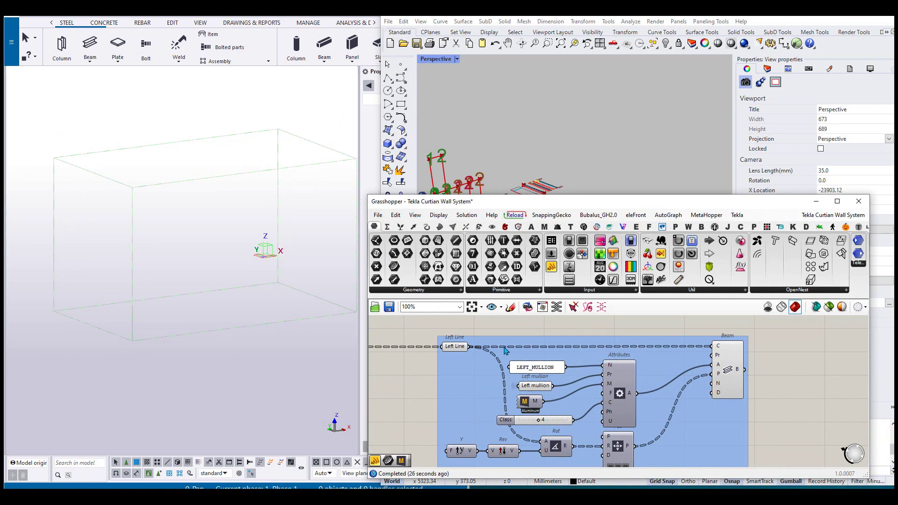
{"action": "left_click_drag", "start_coordinate": [714, 349], "coordinate": [463, 350], "text": "ctrl"}
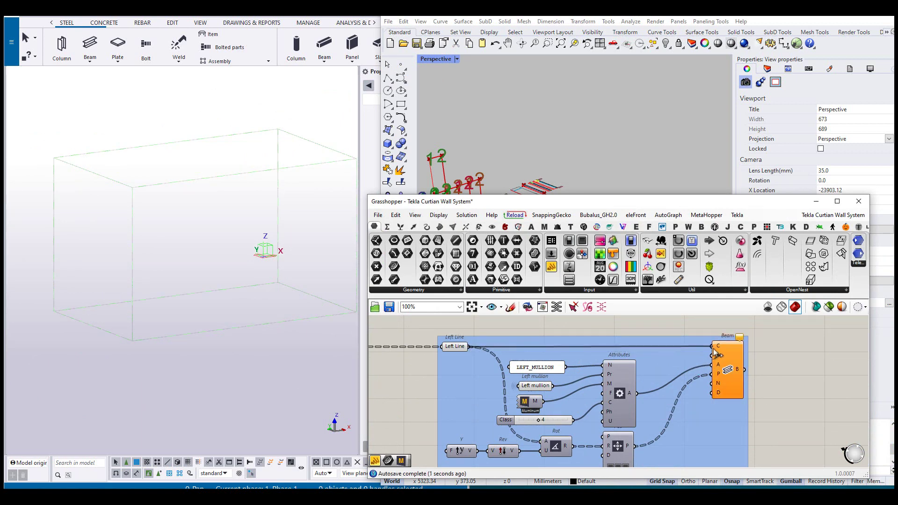
Reconnect the Right Line parameter to the C input of the right mullion's Beam component
{"action": "right_click_drag", "start_coordinate": [734, 460], "coordinate": [737, 324]}
{"action": "scroll", "coordinate": [738, 324], "scroll_direction": "down", "scroll_amount": 1}
{"action": "scroll", "coordinate": [506, 384], "scroll_direction": "up", "scroll_amount": 2}
{"action": "left_click_drag", "start_coordinate": [515, 385], "coordinate": [794, 370]}
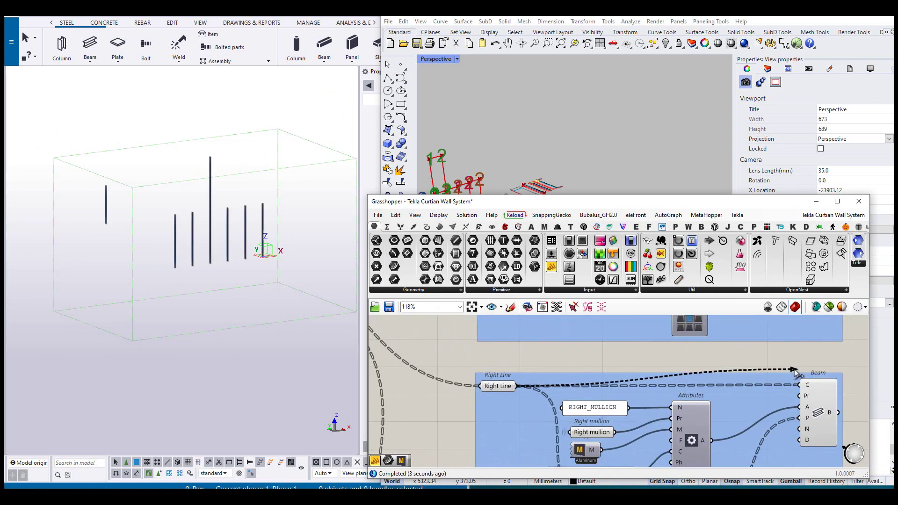
{"action": "scroll", "coordinate": [800, 385], "scroll_direction": "up", "scroll_amount": 2}
{"action": "right_click_drag", "start_coordinate": [823, 421], "coordinate": [698, 410]}
{"action": "left_click", "coordinate": [698, 410]}
{"action": "scroll", "coordinate": [179, 277], "scroll_direction": "down", "scroll_amount": 2}
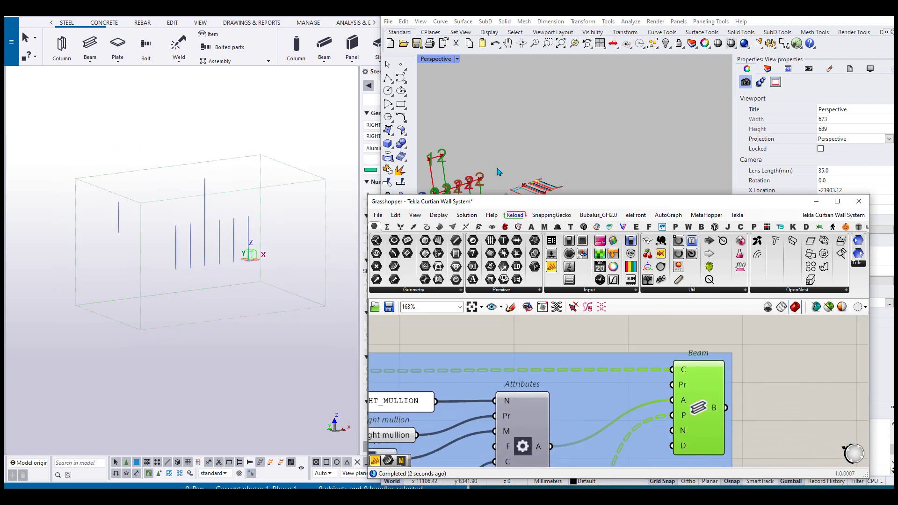
Recompute the Tekla components to regenerate the deleted beams in the model
{"action": "scroll", "coordinate": [496, 169], "scroll_direction": "down", "scroll_amount": 6}
{"action": "scroll", "coordinate": [471, 169], "scroll_direction": "up", "scroll_amount": 6}
{"action": "right_click_drag", "start_coordinate": [779, 388], "coordinate": [797, 349]}
{"action": "scroll", "coordinate": [797, 349], "scroll_direction": "down", "scroll_amount": 4}
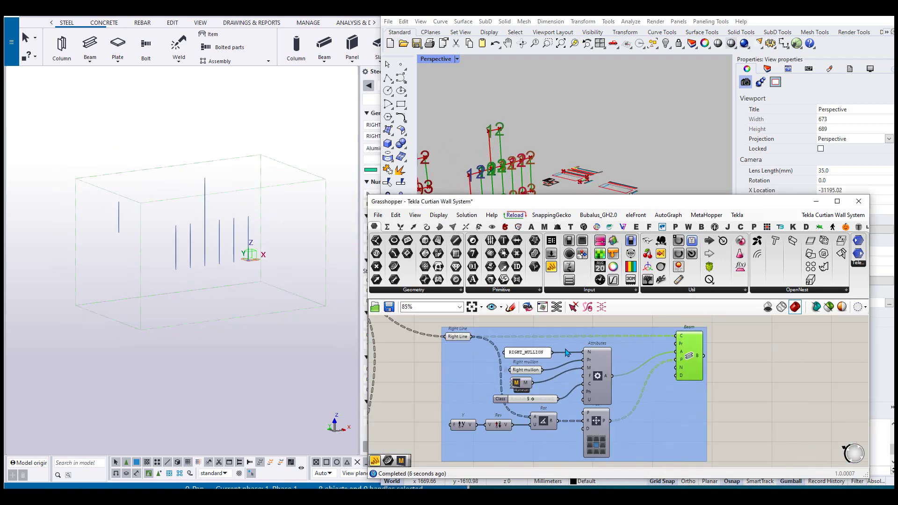
{"action": "scroll", "coordinate": [533, 369], "scroll_direction": "up", "scroll_amount": 2}
{"action": "left_click", "coordinate": [533, 346]}
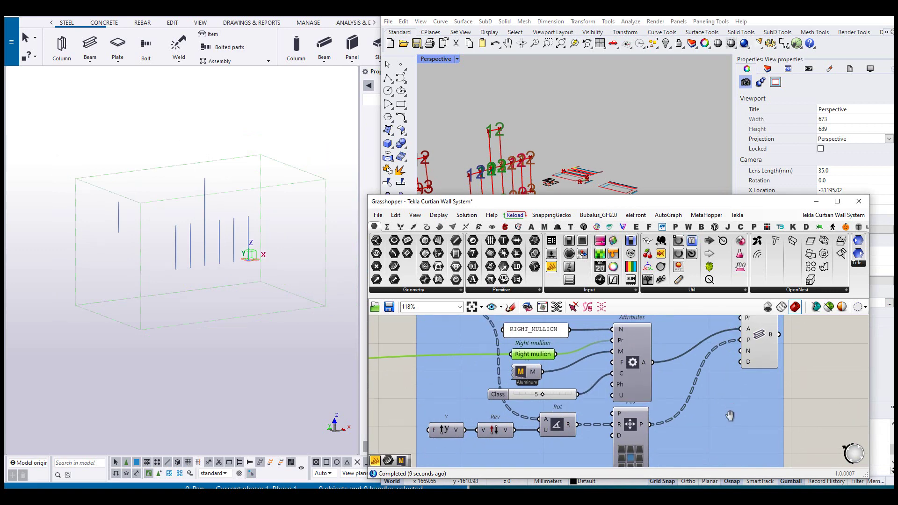
{"action": "scroll", "coordinate": [728, 417], "scroll_direction": "down", "scroll_amount": 2}
{"action": "left_click", "coordinate": [737, 215]}
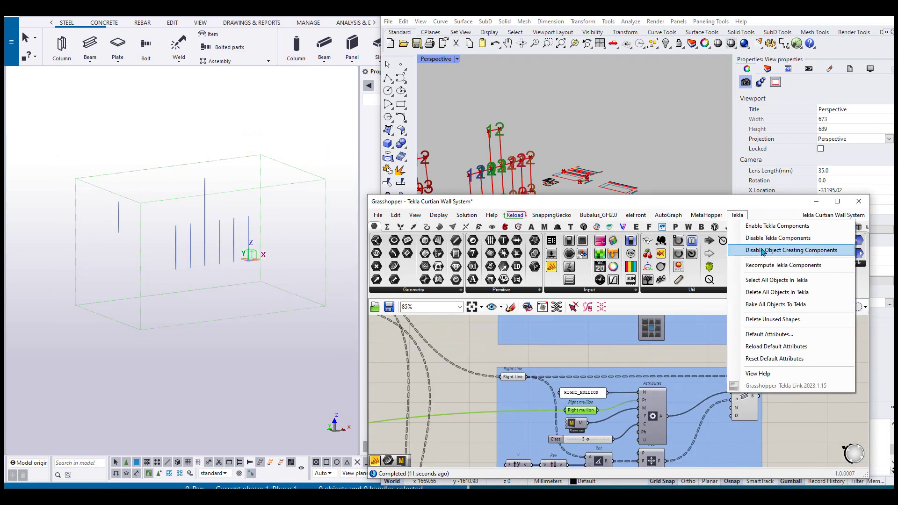
{"action": "left_click", "coordinate": [779, 275]}
{"action": "left_click", "coordinate": [789, 373]}
{"action": "scroll", "coordinate": [789, 377], "scroll_direction": "down", "scroll_amount": 4}
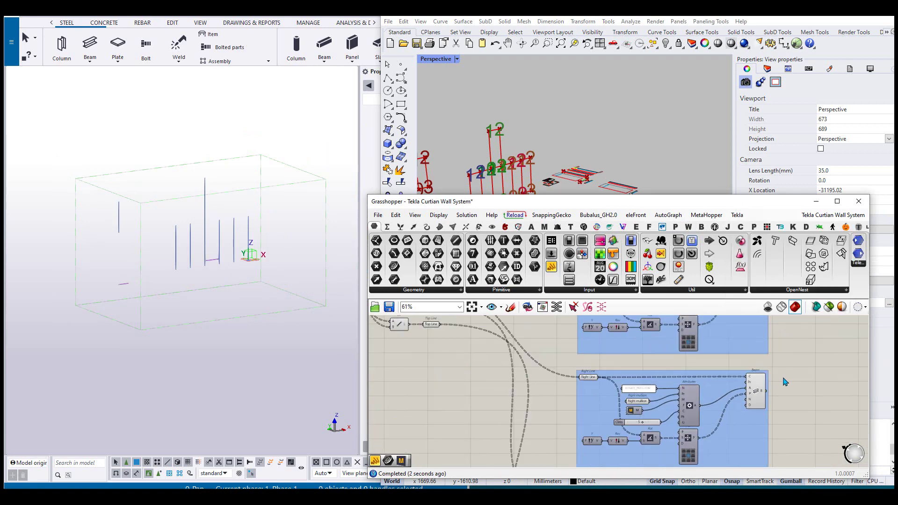
Orbit the Tekla model to view the full frame and recompute the Tekla components once more
{"action": "right_click", "coordinate": [212, 266]}
{"action": "left_click", "coordinate": [265, 234]}
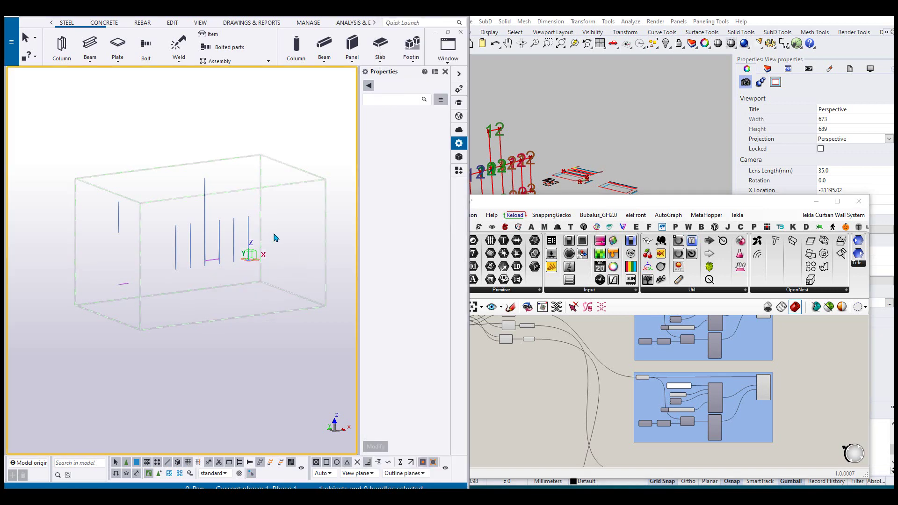
{"action": "middle_click_drag", "start_coordinate": [273, 233], "coordinate": [228, 317], "text": "ctrl"}
{"action": "scroll", "coordinate": [233, 299], "scroll_direction": "up", "scroll_amount": 3}
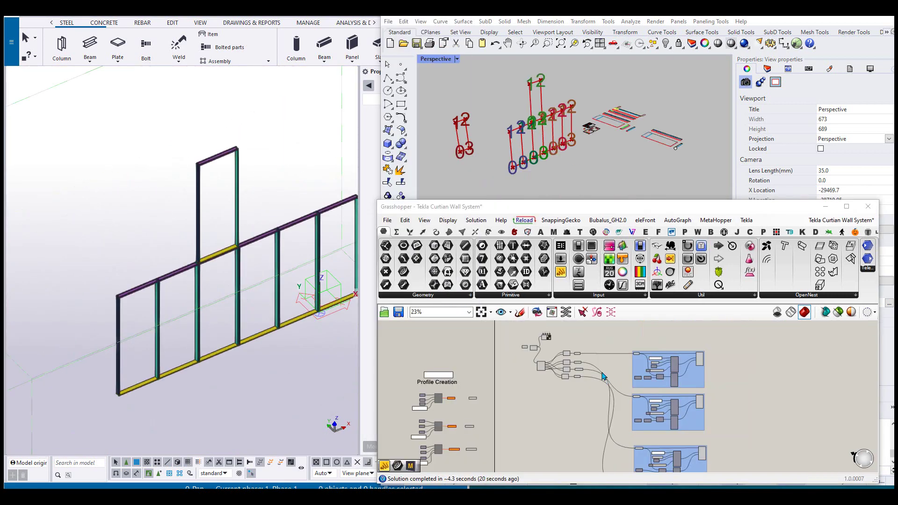
{"action": "left_click", "coordinate": [745, 219]}
{"action": "left_click", "coordinate": [786, 269]}
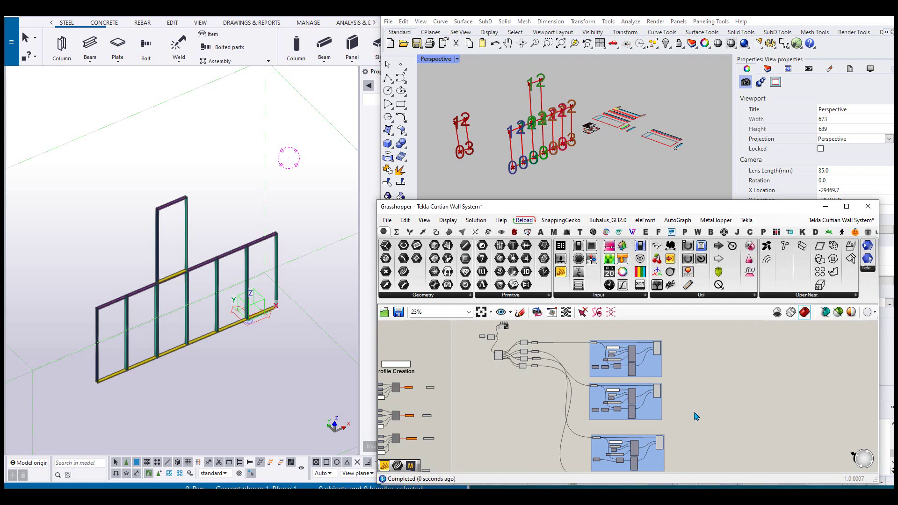
{"action": "scroll", "coordinate": [697, 414], "scroll_direction": "down", "scroll_amount": 2}
{"action": "scroll", "coordinate": [273, 339], "scroll_direction": "down", "scroll_amount": 3}
{"action": "scroll", "coordinate": [206, 341], "scroll_direction": "up", "scroll_amount": 1}
Delete the multi-bay frame's beams in Tekla and its seven closed centre-line curves in Rhino, keeping the separate single frame
{"action": "left_click_drag", "start_coordinate": [166, 366], "coordinate": [329, 218]}
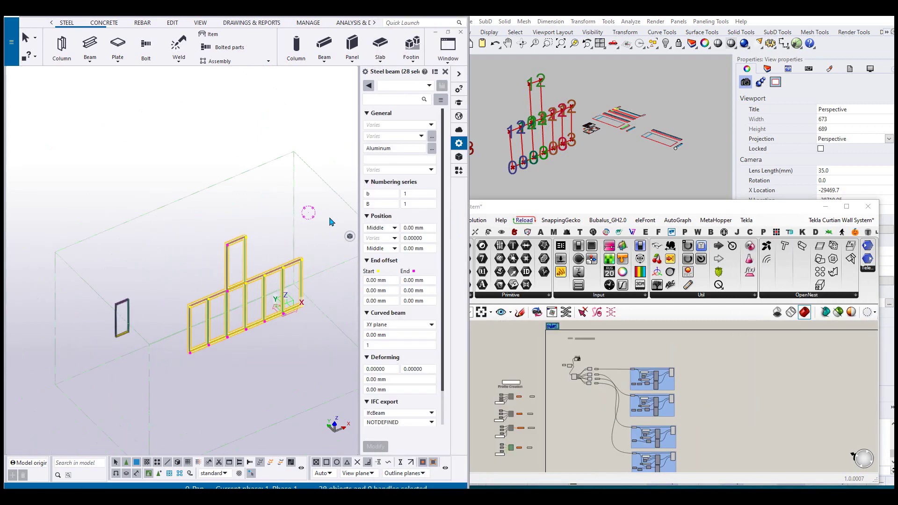
{"action": "key", "text": "Delete"}
{"action": "left_click", "coordinate": [516, 100]}
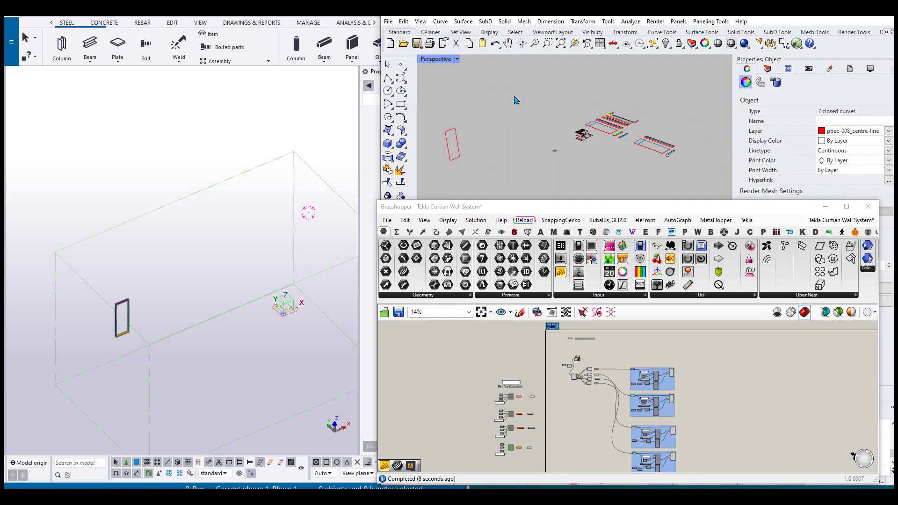
Clear the values of the Crv parameter feeding the line components and reference the remaining closed centre-line curve in it
{"action": "scroll", "coordinate": [578, 386], "scroll_direction": "up", "scroll_amount": 5}
{"action": "right_click", "coordinate": [564, 330]}
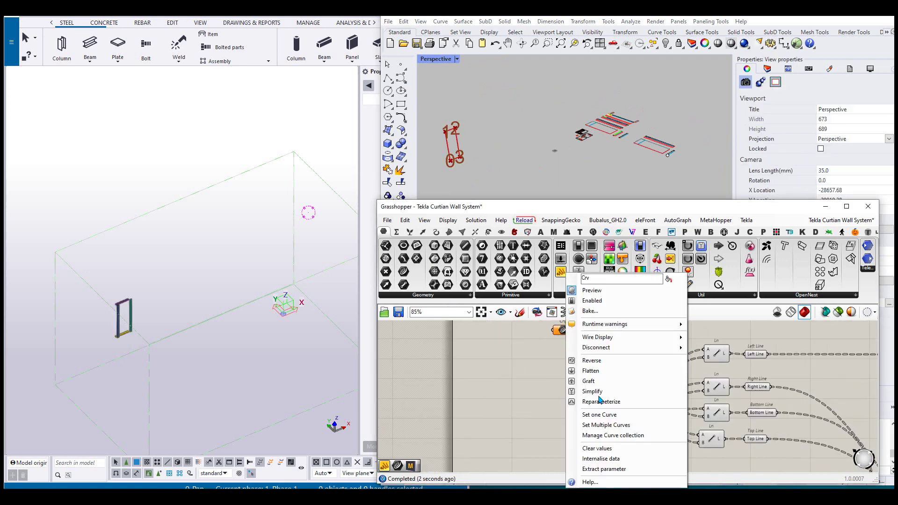
{"action": "left_click", "coordinate": [600, 448]}
{"action": "right_click", "coordinate": [552, 356]}
{"action": "left_click", "coordinate": [592, 424]}
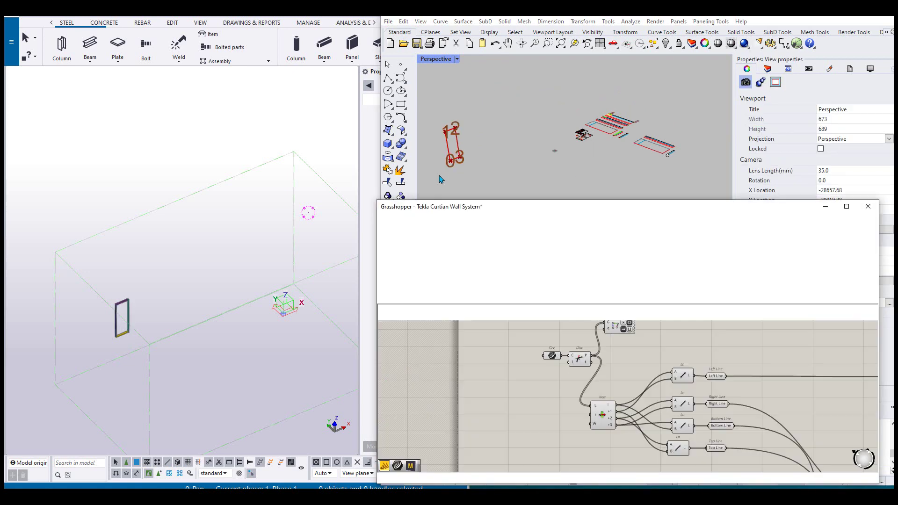
Delete the single frame's beams from the Tekla model and recompute the Tekla components to rebuild them
{"action": "scroll", "coordinate": [107, 323], "scroll_direction": "up", "scroll_amount": 1}
{"action": "left_click_drag", "start_coordinate": [84, 371], "coordinate": [155, 268]}
{"action": "key", "text": "Delete"}
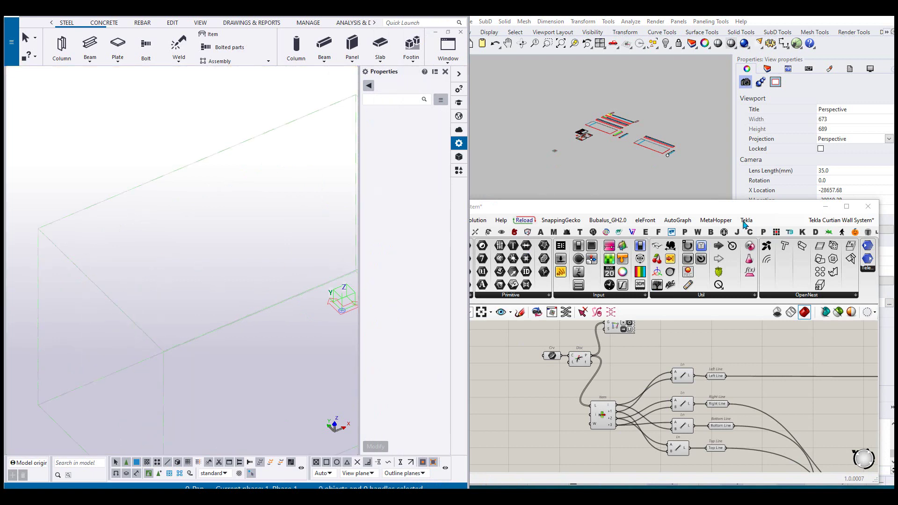
{"action": "left_click", "coordinate": [746, 220]}
{"action": "left_click", "coordinate": [776, 270]}
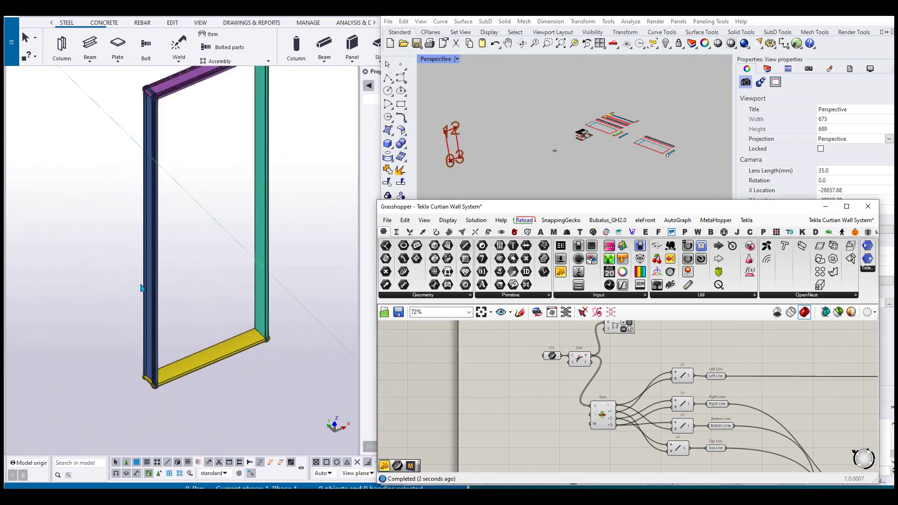
{"action": "middle_click_drag", "start_coordinate": [141, 288], "coordinate": [115, 338]}
{"action": "right_click", "coordinate": [144, 199]}
Switch to the Top view in Rhino and examine the rectangular transom cross-section up close
{"action": "left_click", "coordinate": [511, 176]}
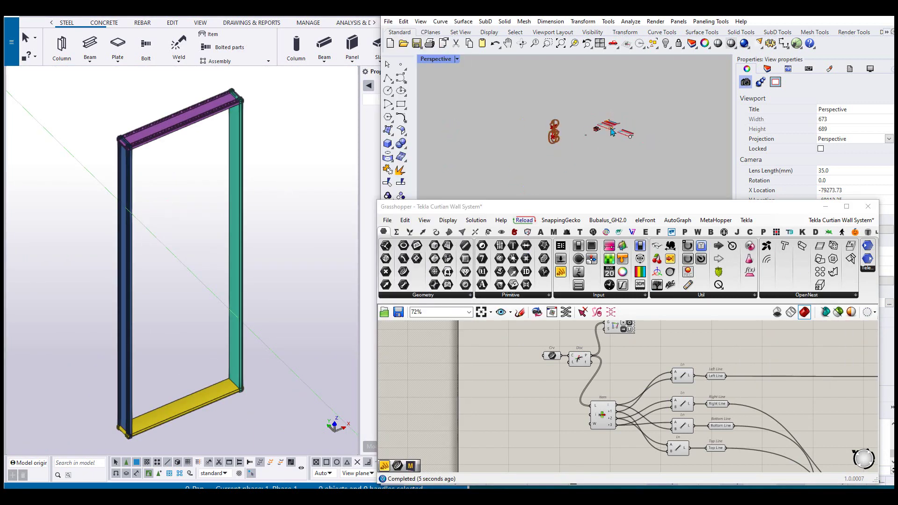
{"action": "scroll", "coordinate": [580, 127], "scroll_direction": "up", "scroll_amount": 15}
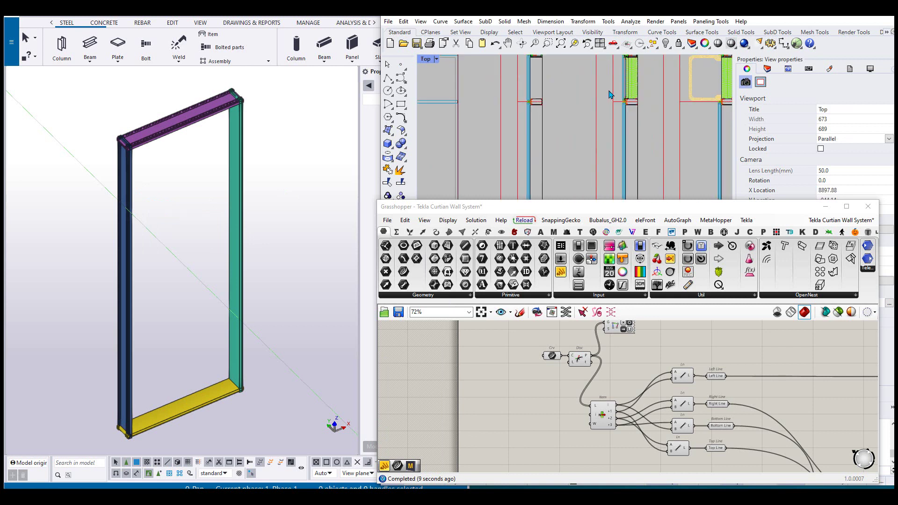
{"action": "scroll", "coordinate": [548, 122], "scroll_direction": "down", "scroll_amount": 10}
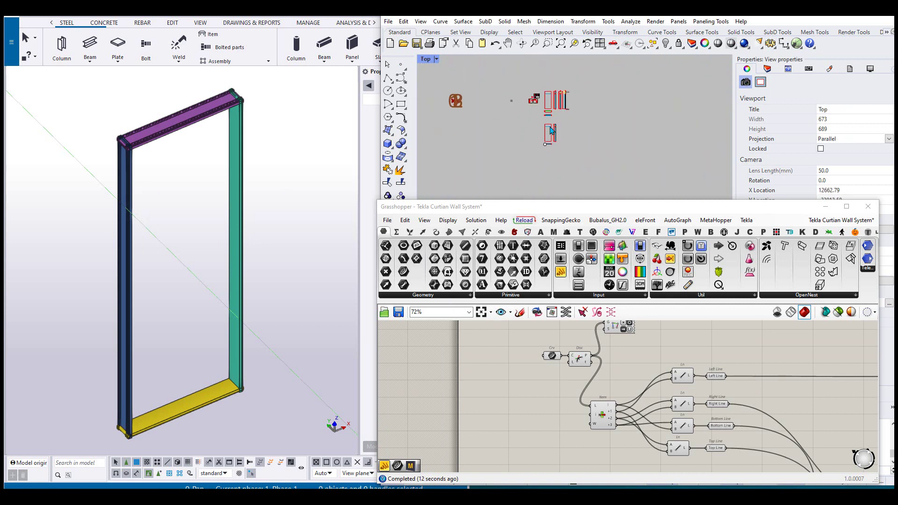
{"action": "scroll", "coordinate": [575, 115], "scroll_direction": "up", "scroll_amount": 6}
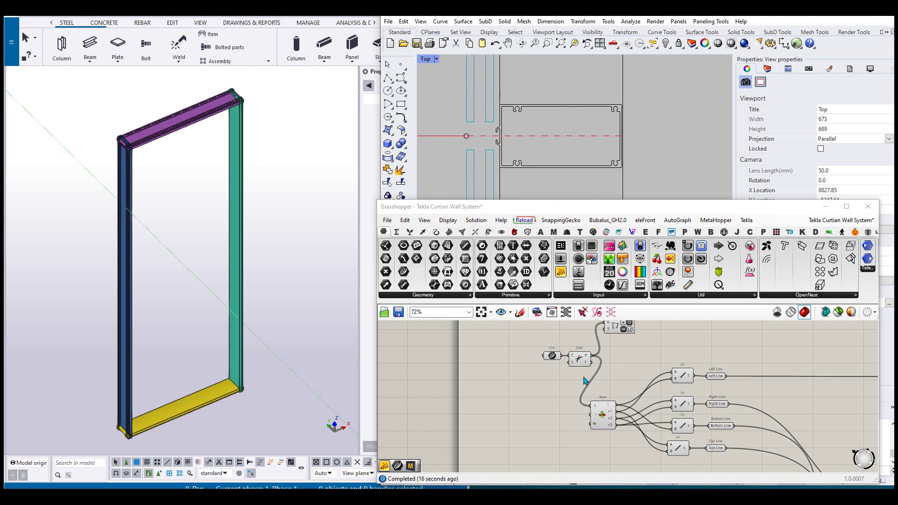
Copy the top transom's Profile component with its Crv, Pt, name panel and output parameter to the space below
{"action": "scroll", "coordinate": [583, 380], "scroll_direction": "down", "scroll_amount": 6}
{"action": "right_click_drag", "start_coordinate": [615, 407], "coordinate": [603, 327]}
{"action": "scroll", "coordinate": [591, 395], "scroll_direction": "up", "scroll_amount": 6}
{"action": "left_click_drag", "start_coordinate": [627, 429], "coordinate": [485, 342]}
{"action": "left_click_drag", "start_coordinate": [573, 361], "coordinate": [573, 435], "text": "alt"}
{"action": "right_click_drag", "start_coordinate": [639, 425], "coordinate": [641, 354]}
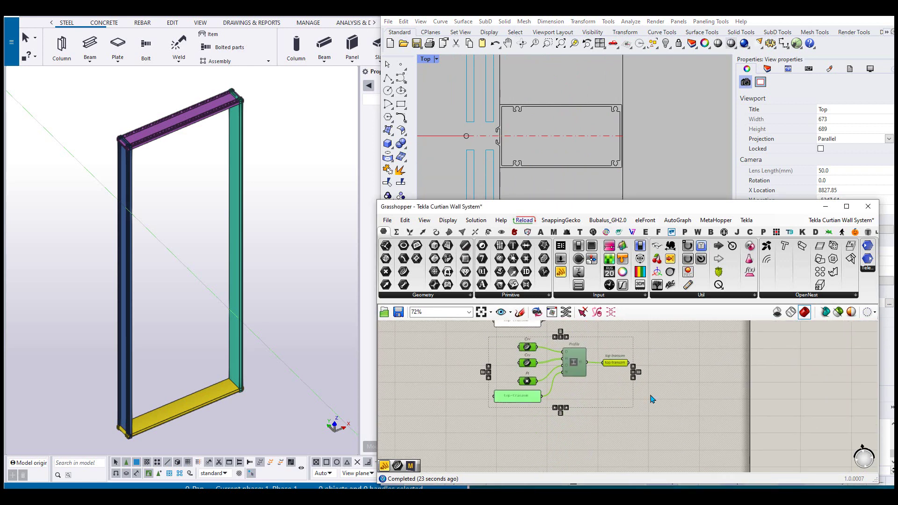
{"action": "left_click", "coordinate": [651, 395]}
Change the copied profile's name panel text to inter-transom
{"action": "scroll", "coordinate": [554, 331], "scroll_direction": "up", "scroll_amount": 2}
{"action": "right_click", "coordinate": [511, 423]}
{"action": "left_click", "coordinate": [509, 426]}
{"action": "double_click", "coordinate": [510, 425]}
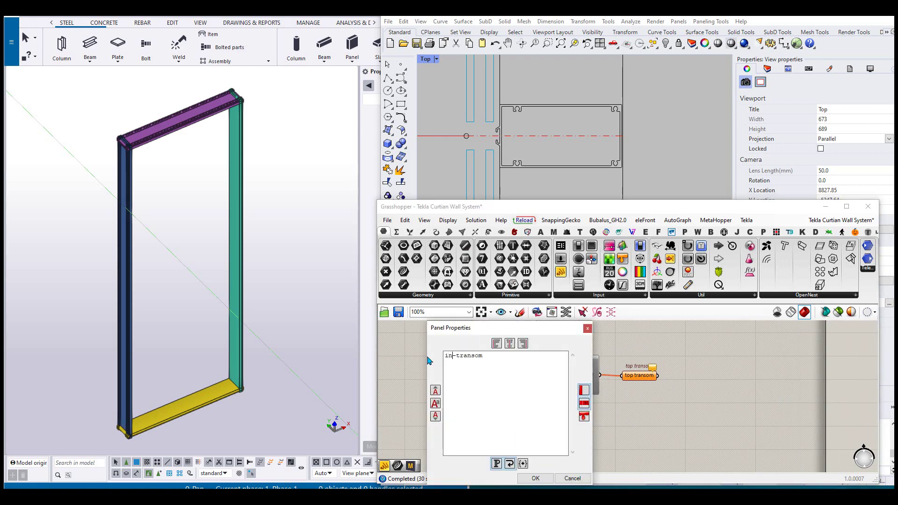
{"action": "left_click", "coordinate": [538, 477]}
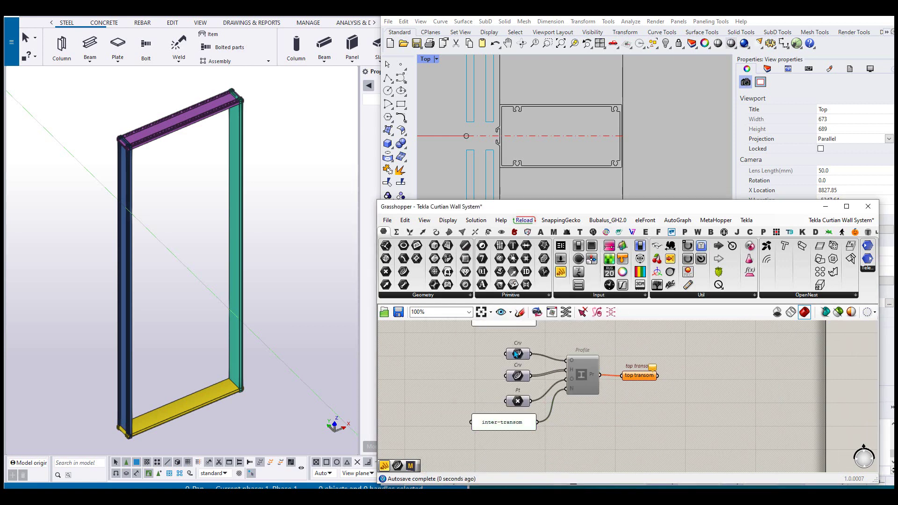
Clear the values of both Crv parameters and the Pt parameter feeding the inter-transom profile
{"action": "right_click", "coordinate": [514, 351]}
{"action": "left_click", "coordinate": [564, 448]}
{"action": "right_click", "coordinate": [522, 374]}
{"action": "left_click", "coordinate": [574, 448]}
{"action": "right_click", "coordinate": [527, 405]}
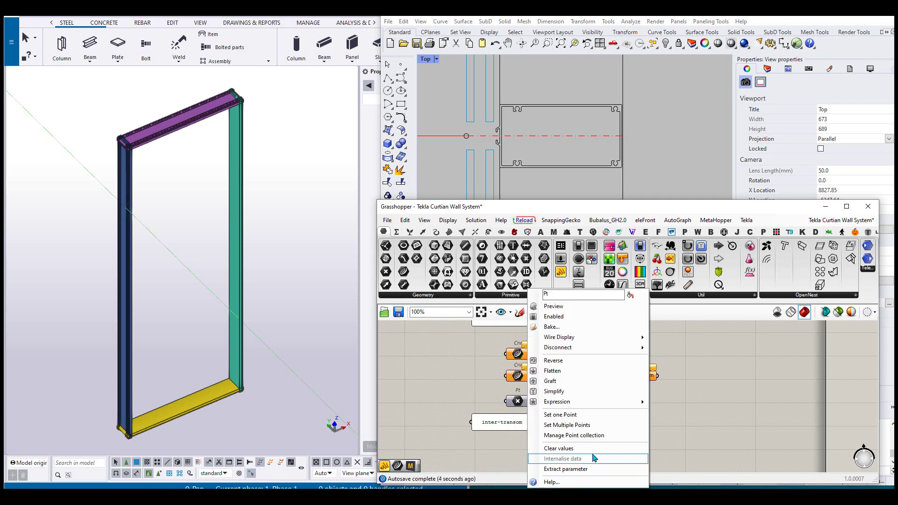
{"action": "left_click", "coordinate": [578, 448]}
Reference the outer outline of the rectangular transom section as the single curve in the inter-transom's first Crv parameter
{"action": "right_click", "coordinate": [514, 349]}
{"action": "left_click", "coordinate": [563, 414]}
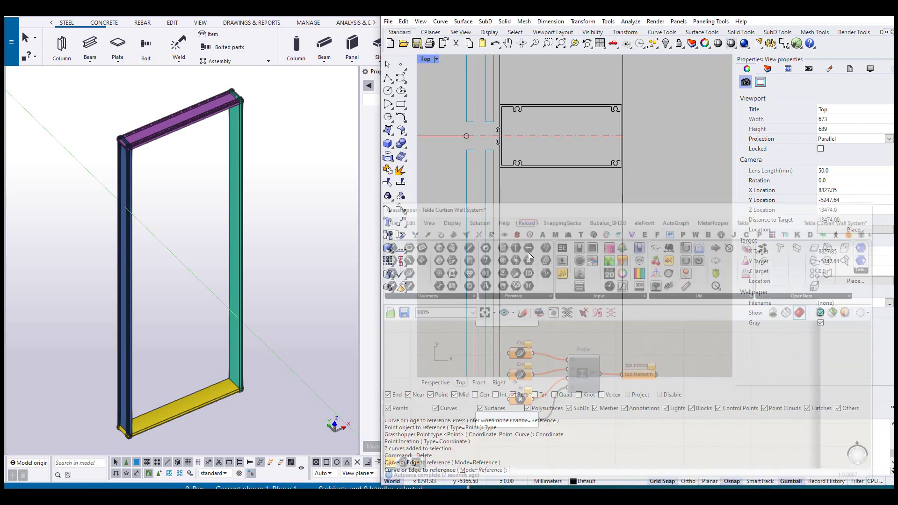
{"action": "left_click", "coordinate": [522, 107]}
Reference the inner outline of the transom section as the curve in the inter-transom's second Crv parameter
{"action": "right_click", "coordinate": [519, 376]}
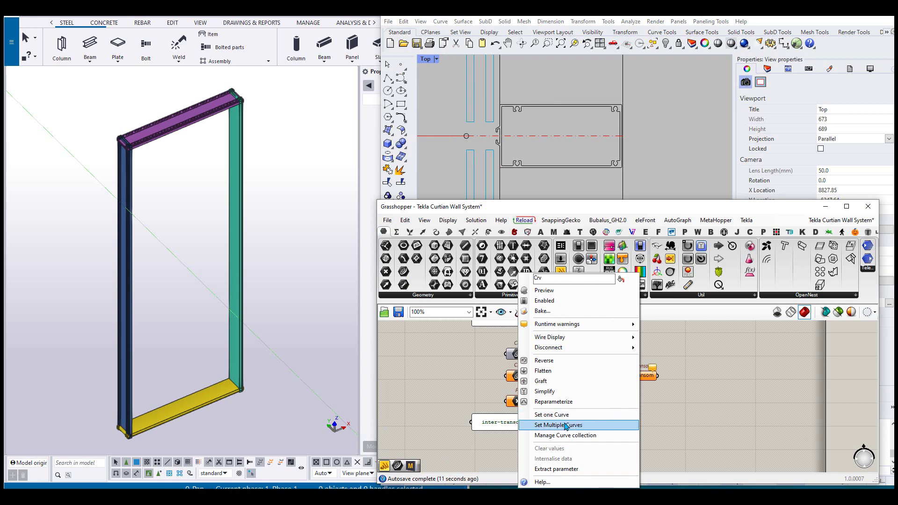
{"action": "left_click", "coordinate": [566, 425]}
{"action": "left_click", "coordinate": [522, 110]}
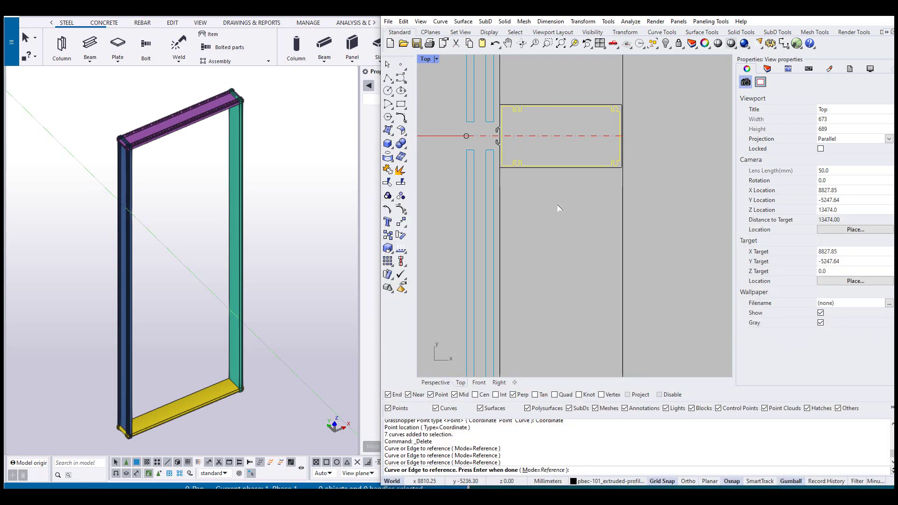
{"action": "key", "text": "Return"}
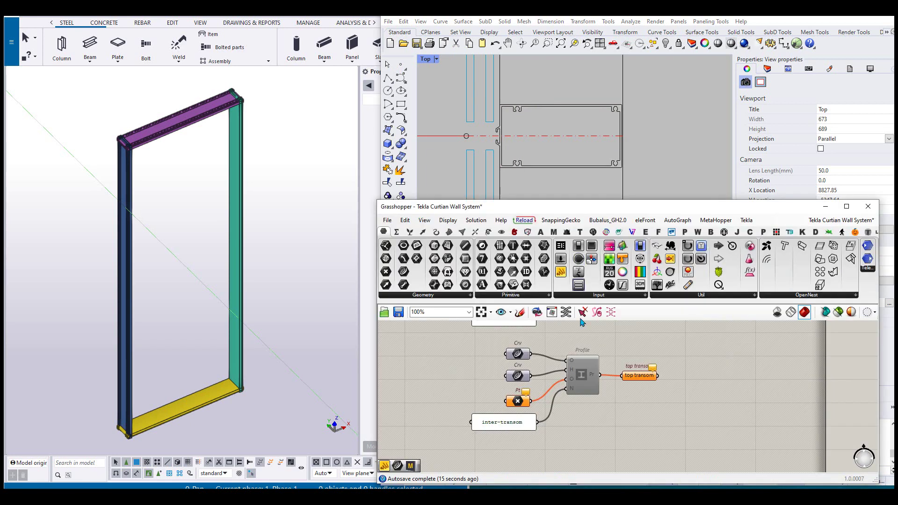
{"action": "left_click", "coordinate": [518, 164]}
{"action": "key", "text": "F10"}
Set the inter-transom's Pt parameter to a coordinate point at the small circle on the section's centreline
{"action": "right_click", "coordinate": [520, 401]}
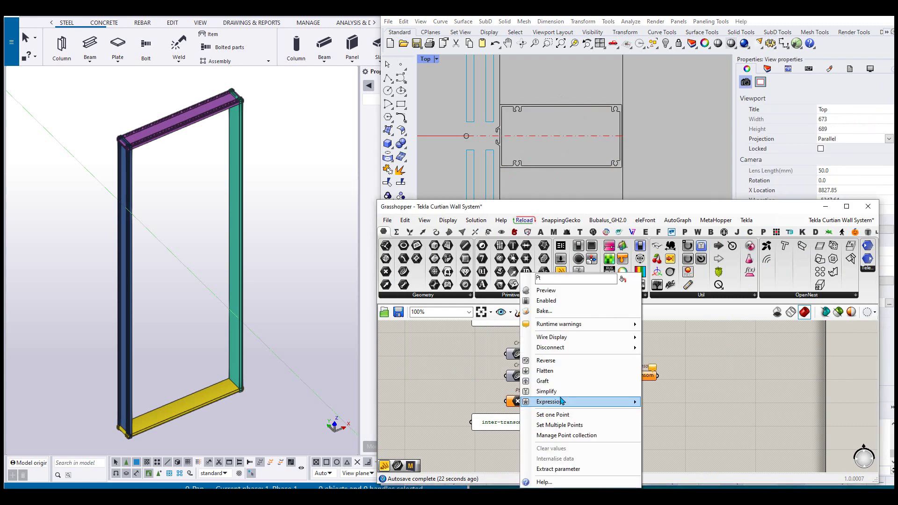
{"action": "left_click", "coordinate": [543, 416]}
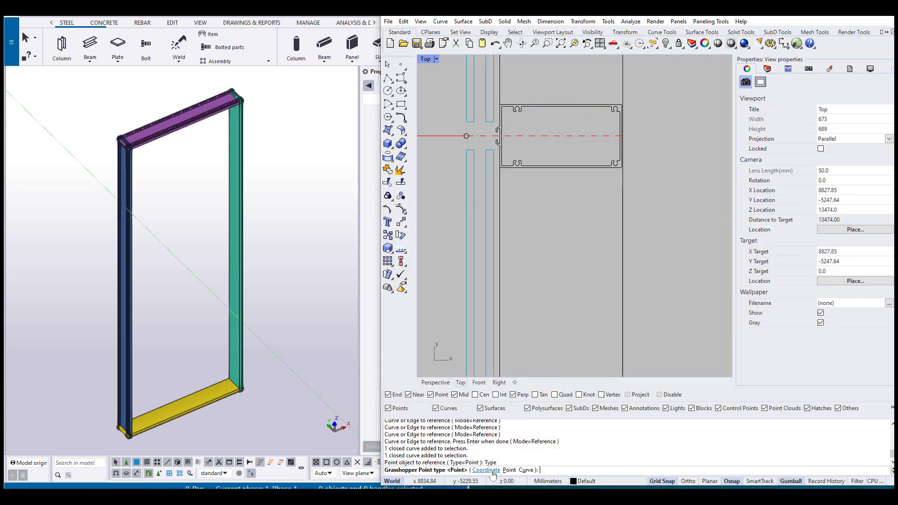
{"action": "scroll", "coordinate": [467, 136], "scroll_direction": "up", "scroll_amount": 5}
{"action": "left_click", "coordinate": [469, 162]}
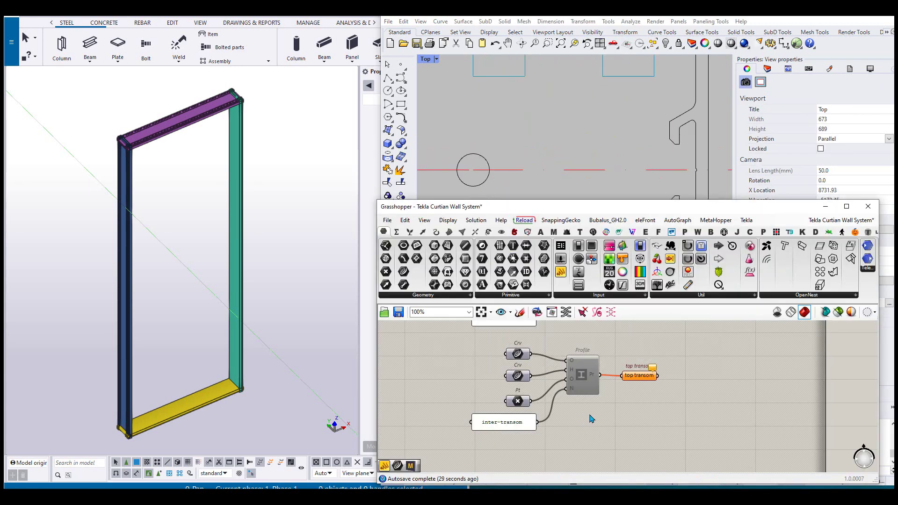
Rename the inter-transom's output parameter to inter transom and enable its Profile component
{"action": "right_click_drag", "start_coordinate": [615, 409], "coordinate": [590, 422]}
{"action": "left_click", "coordinate": [561, 393]}
{"action": "scroll", "coordinate": [613, 389], "scroll_direction": "up", "scroll_amount": 1}
{"action": "right_click", "coordinate": [617, 388]}
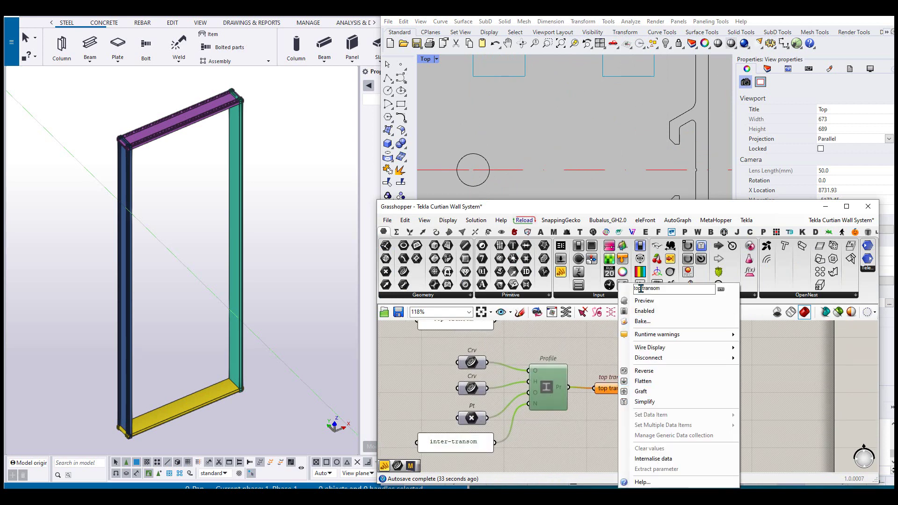
{"action": "key", "text": "Return"}
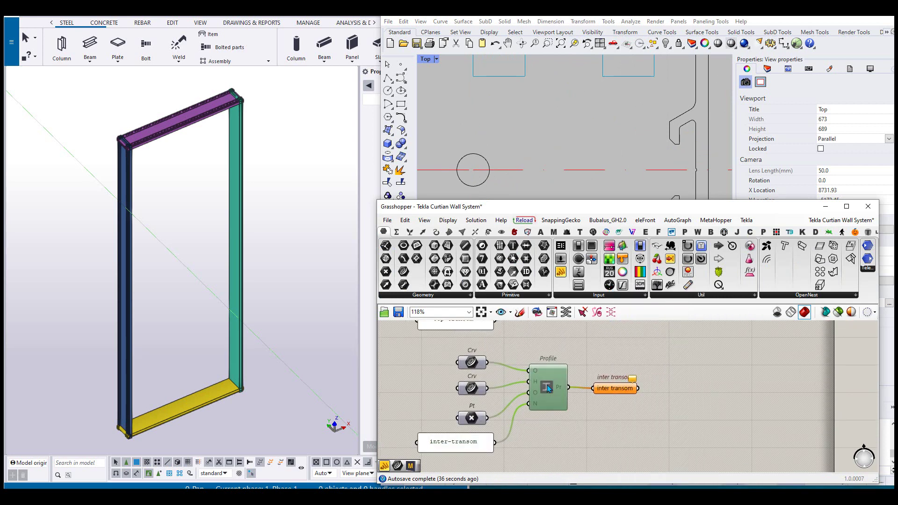
{"action": "middle_click", "coordinate": [552, 388]}
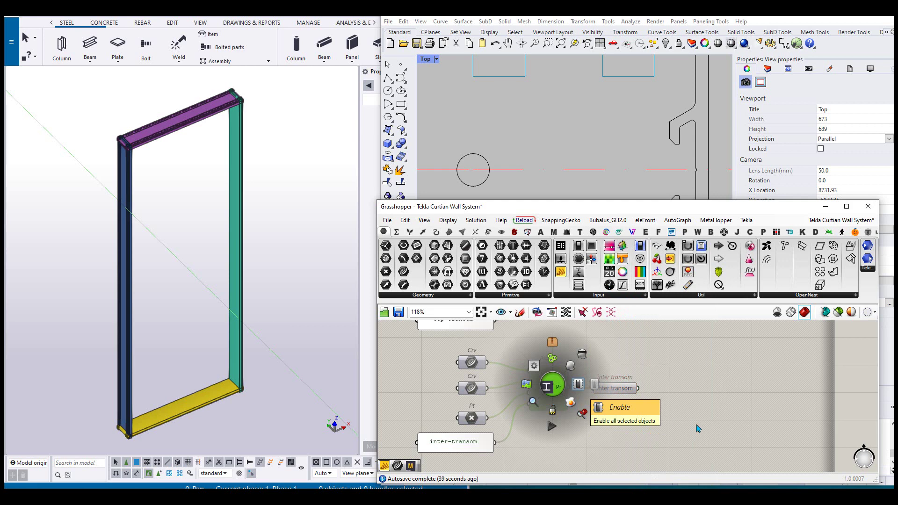
{"action": "left_click", "coordinate": [698, 429]}
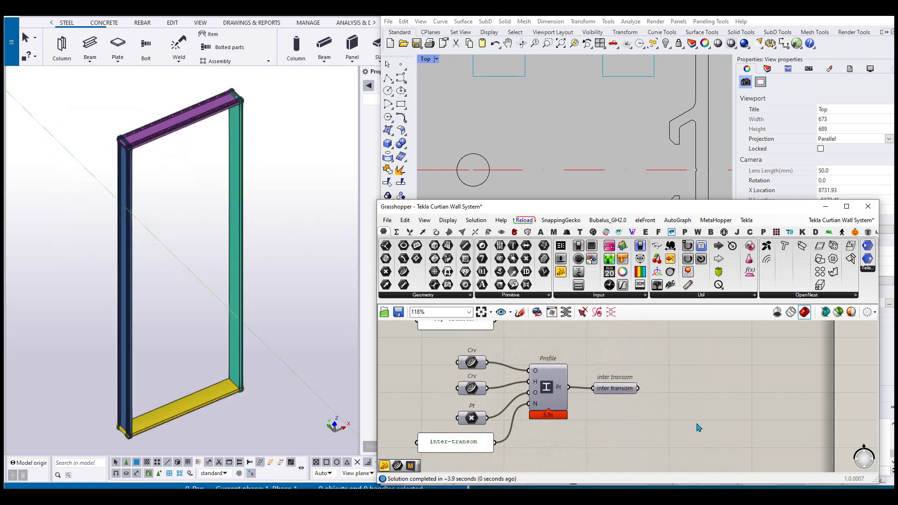
In Tekla Structures, check the INTER-TRANSOM entry under Others in the steel beam's profile catalogue, then leave the selection and beam command without applying
{"action": "left_click_drag", "start_coordinate": [379, 184], "coordinate": [446, 188]}
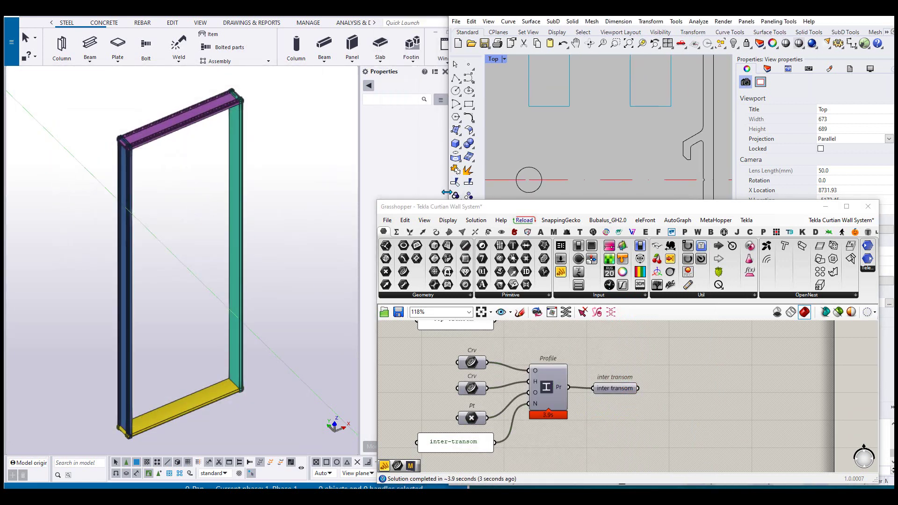
{"action": "scroll", "coordinate": [50, 203], "scroll_direction": "down", "scroll_amount": 2}
{"action": "right_click", "coordinate": [147, 187]}
{"action": "left_click", "coordinate": [90, 44]}
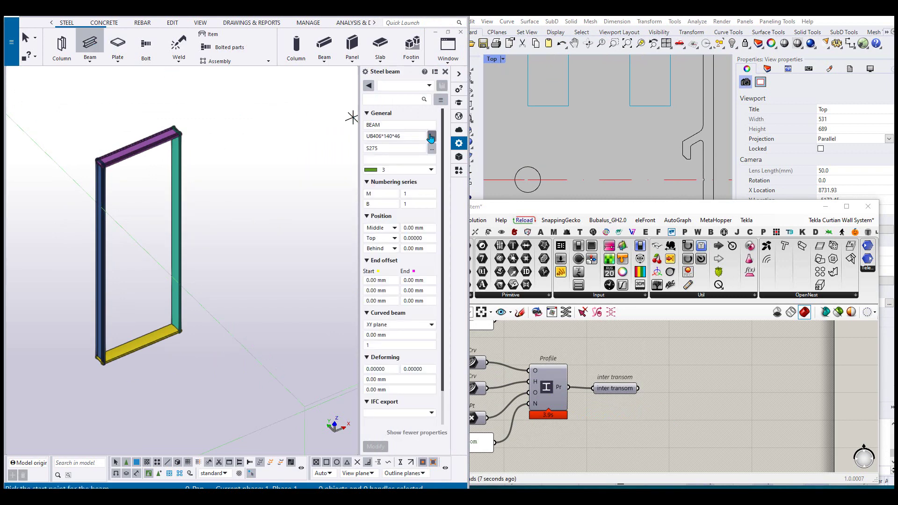
{"action": "left_click", "coordinate": [431, 136]}
{"action": "scroll", "coordinate": [224, 340], "scroll_direction": "down", "scroll_amount": 10}
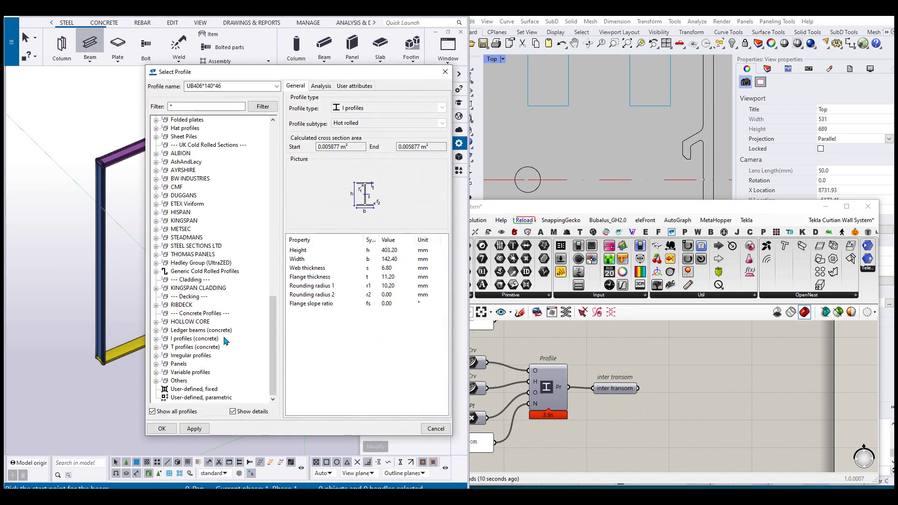
{"action": "left_click", "coordinate": [156, 381]}
{"action": "scroll", "coordinate": [243, 304], "scroll_direction": "down", "scroll_amount": 1}
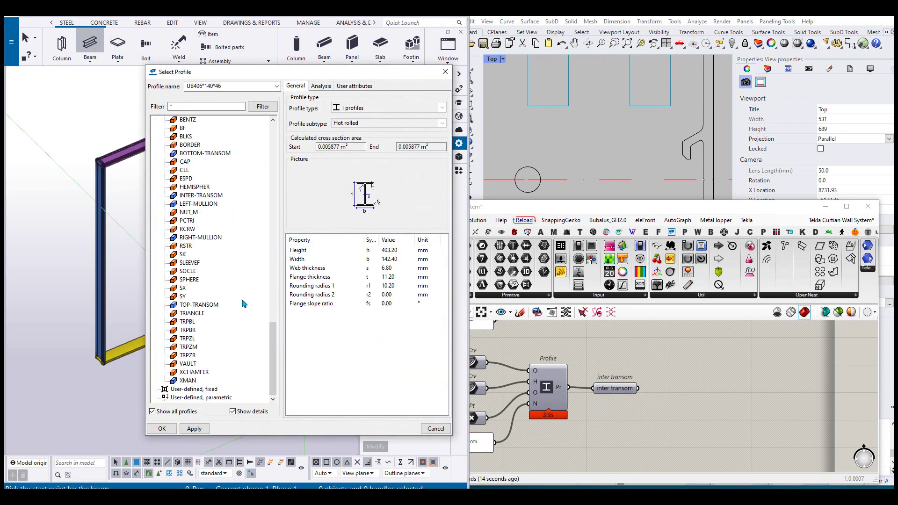
{"action": "left_click", "coordinate": [182, 196]}
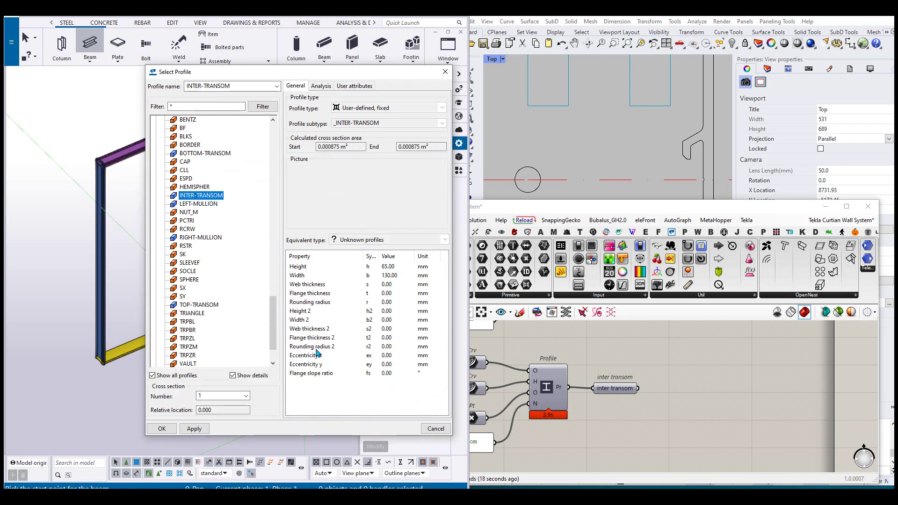
{"action": "left_click", "coordinate": [432, 427]}
{"action": "right_click", "coordinate": [264, 300]}
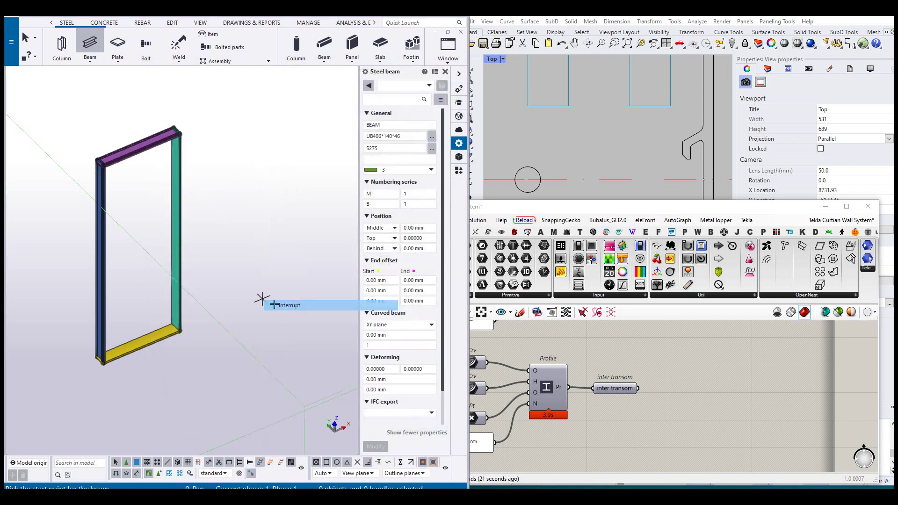
{"action": "left_click", "coordinate": [280, 304]}
Return to Grasshopper and disable the inter-transom Profile component
{"action": "left_click", "coordinate": [667, 392]}
{"action": "right_click", "coordinate": [702, 392]}
{"action": "scroll", "coordinate": [485, 387], "scroll_direction": "up", "scroll_amount": 1}
{"action": "scroll", "coordinate": [484, 386], "scroll_direction": "up", "scroll_amount": 1}
{"action": "middle_click", "coordinate": [605, 396]}
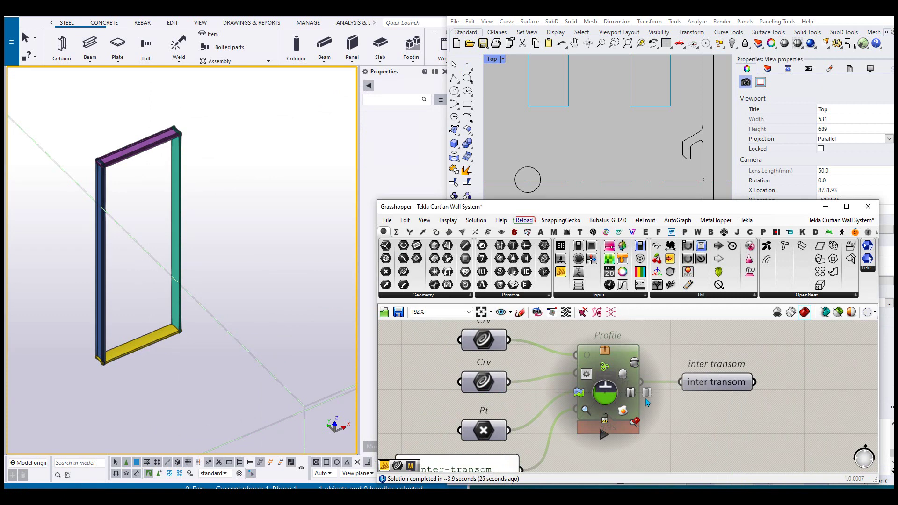
Copy the standalone top transom data parameter beside the inter-transom's output and rename the copy inter transom
{"action": "scroll", "coordinate": [581, 436], "scroll_direction": "down", "scroll_amount": 6}
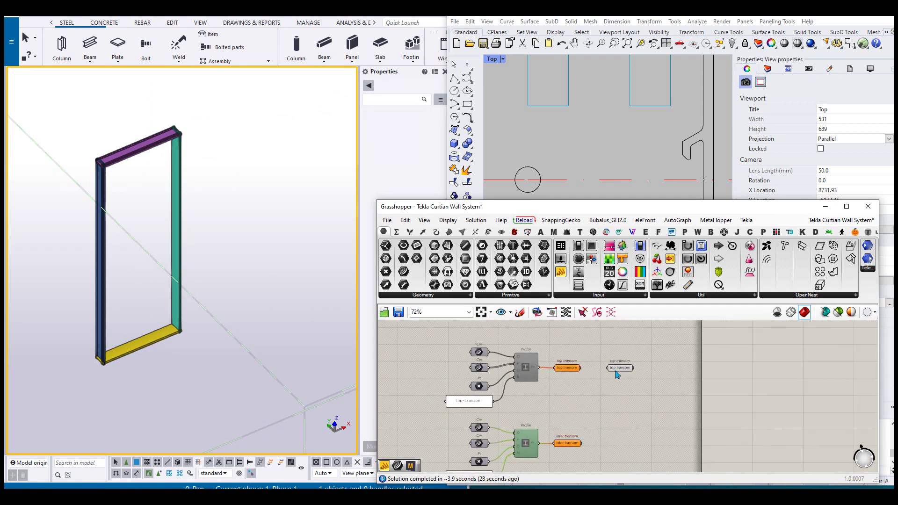
{"action": "scroll", "coordinate": [616, 374], "scroll_direction": "up", "scroll_amount": 2}
{"action": "right_click_drag", "start_coordinate": [607, 401], "coordinate": [591, 390]}
{"action": "left_click", "coordinate": [606, 349]}
{"action": "key", "text": "ctrl+c"}
{"action": "key", "text": "ctrl+v"}
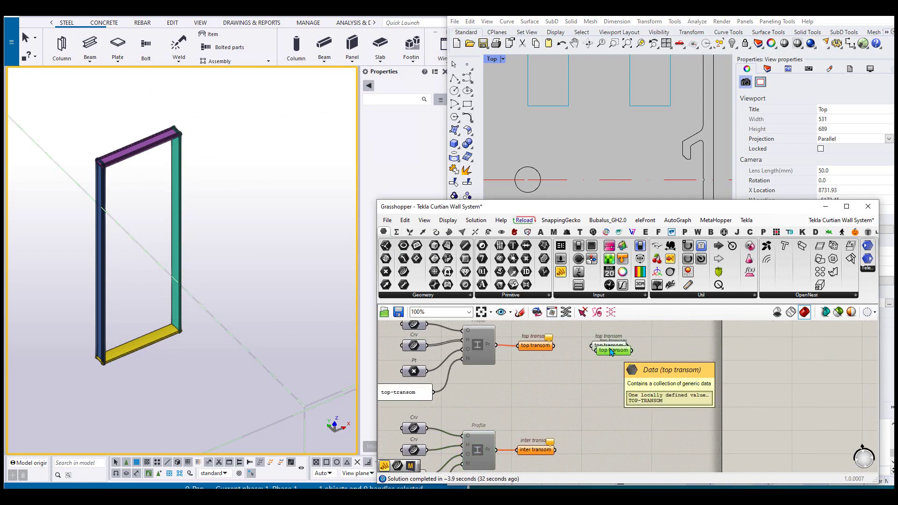
{"action": "left_click_drag", "start_coordinate": [611, 353], "coordinate": [600, 440], "text": "alt"}
Connect the disabled inter-transom output to the copied data parameter and try to internalise its data
{"action": "scroll", "coordinate": [553, 451], "scroll_direction": "up", "scroll_amount": 3}
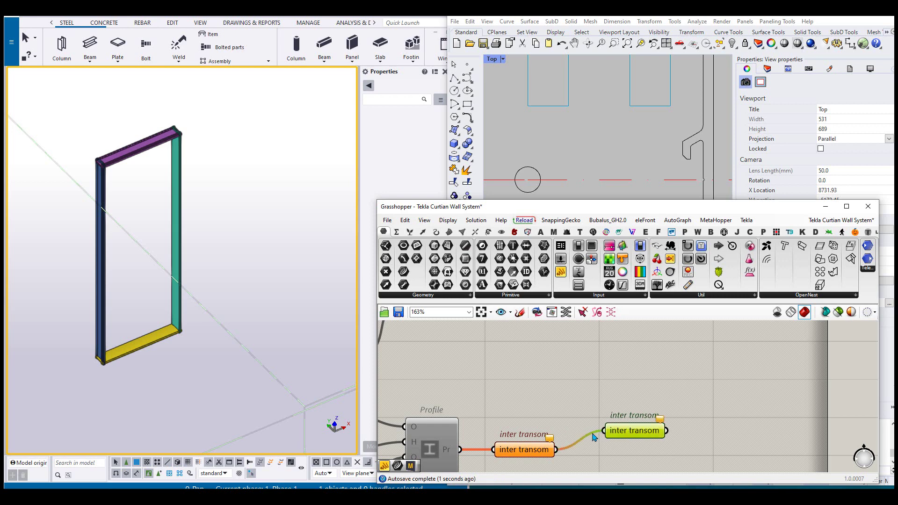
{"action": "left_click", "coordinate": [592, 433]}
{"action": "scroll", "coordinate": [598, 432], "scroll_direction": "up", "scroll_amount": 4}
{"action": "scroll", "coordinate": [611, 426], "scroll_direction": "down", "scroll_amount": 3}
{"action": "scroll", "coordinate": [569, 414], "scroll_direction": "down", "scroll_amount": 4}
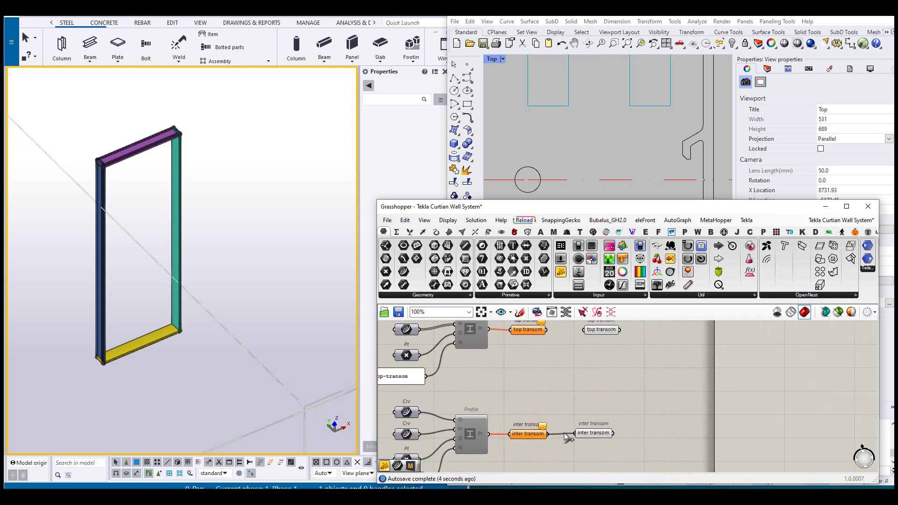
{"action": "right_click", "coordinate": [593, 435]}
{"action": "left_click", "coordinate": [641, 457]}
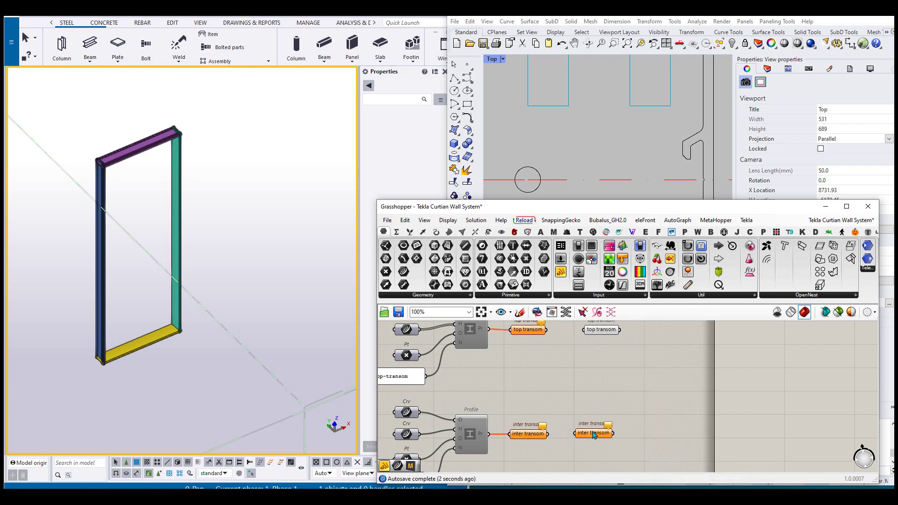
Enable the inter-transom Profile component again and feed its output into the standalone inter transom parameter
{"action": "scroll", "coordinate": [573, 432], "scroll_direction": "down", "scroll_amount": 2}
{"action": "scroll", "coordinate": [572, 432], "scroll_direction": "up", "scroll_amount": 1}
{"action": "middle_click", "coordinate": [475, 421]}
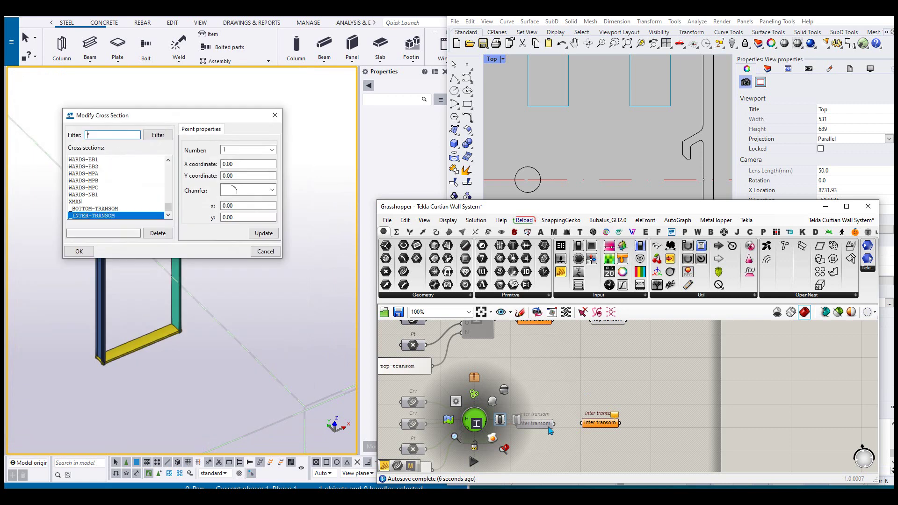
{"action": "scroll", "coordinate": [553, 431], "scroll_direction": "up", "scroll_amount": 3}
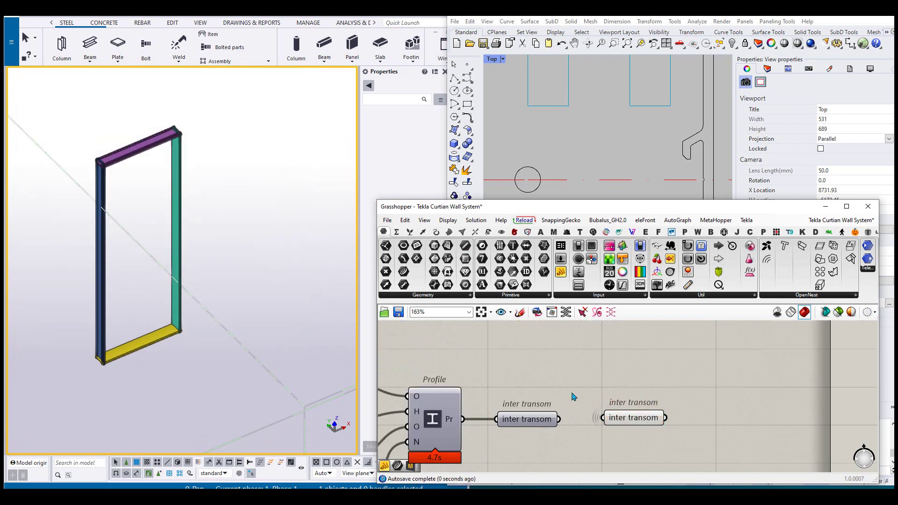
Internalise the data in the standalone inter transom parameter and disable the inter-transom Profile component
{"action": "scroll", "coordinate": [595, 428], "scroll_direction": "down", "scroll_amount": 2}
{"action": "right_click", "coordinate": [611, 423]}
{"action": "left_click", "coordinate": [652, 460]}
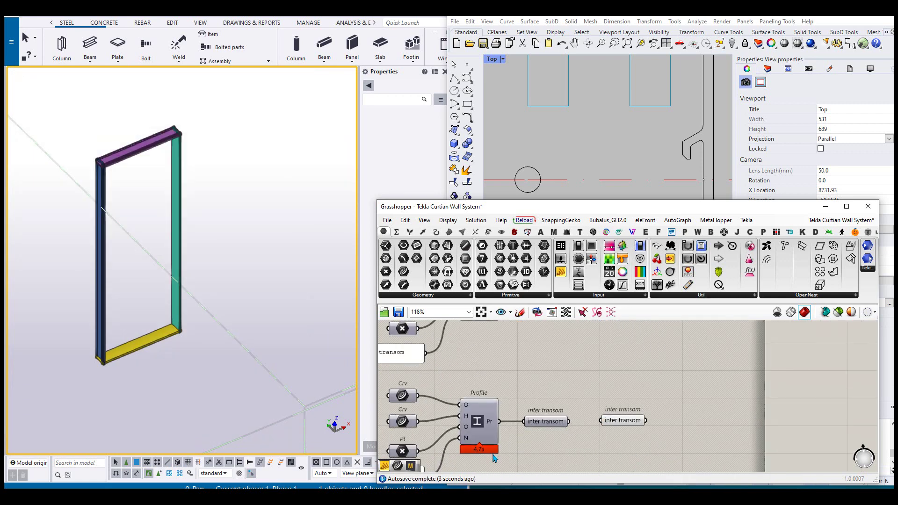
{"action": "middle_click", "coordinate": [487, 421]}
{"action": "left_click", "coordinate": [527, 423]}
Widen the Rhino window and switch its viewport to the Front view of the numbered frame outline
{"action": "scroll", "coordinate": [544, 403], "scroll_direction": "down", "scroll_amount": 12}
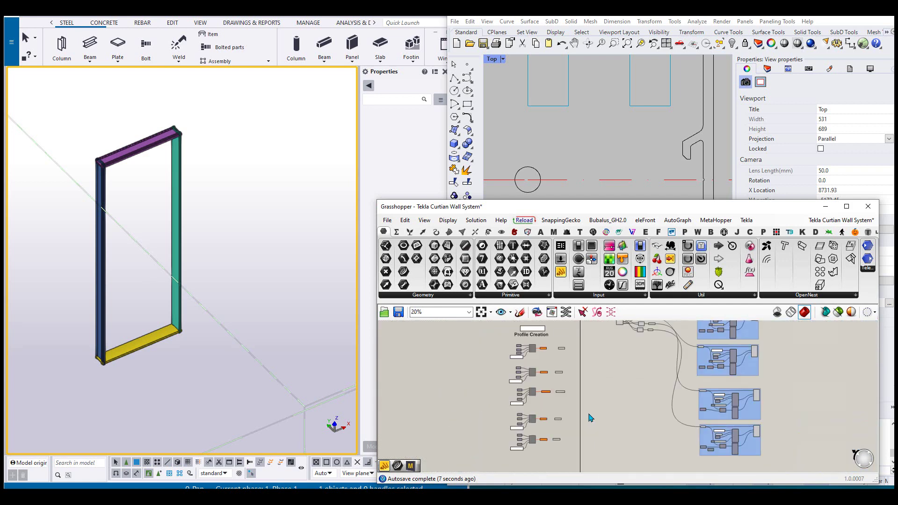
{"action": "right_click_drag", "start_coordinate": [673, 411], "coordinate": [580, 398]}
{"action": "left_click_drag", "start_coordinate": [443, 103], "coordinate": [362, 104]}
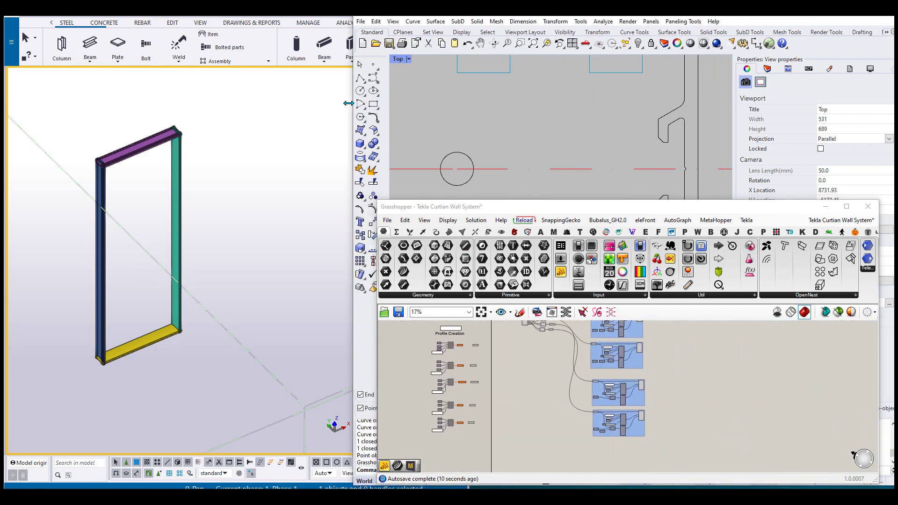
{"action": "scroll", "coordinate": [552, 155], "scroll_direction": "up", "scroll_amount": 6}
{"action": "scroll", "coordinate": [552, 156], "scroll_direction": "down", "scroll_amount": 8}
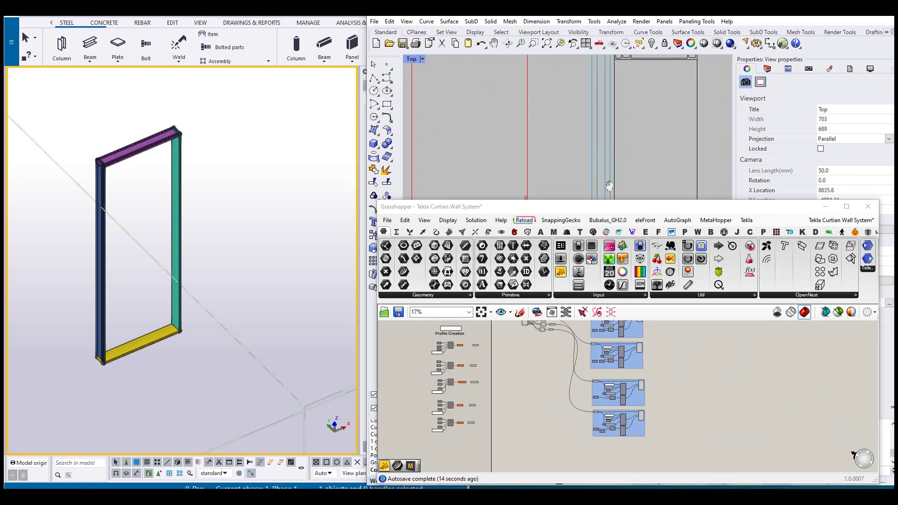
{"action": "scroll", "coordinate": [439, 86], "scroll_direction": "up", "scroll_amount": 7}
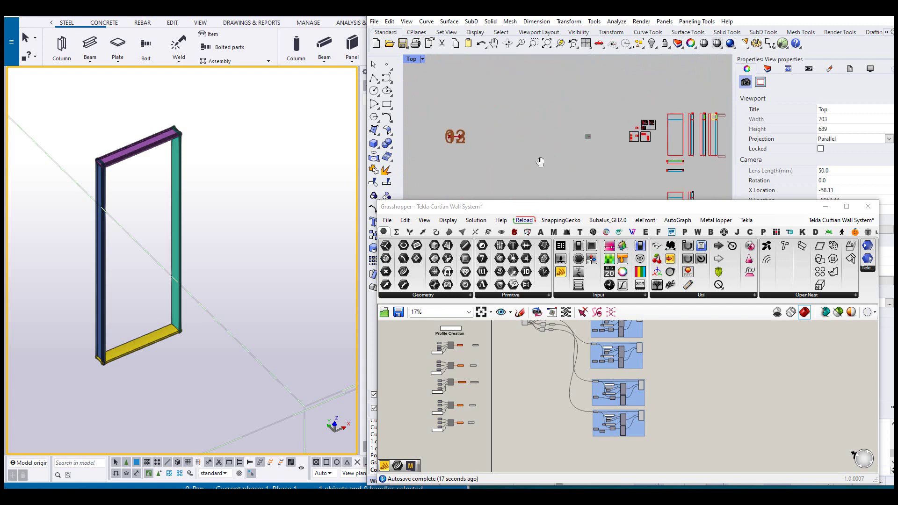
{"action": "key", "text": "ctrl+F2"}
{"action": "scroll", "coordinate": [470, 131], "scroll_direction": "down", "scroll_amount": 6}
Examine which frame corners and edges the Item component and the right and left Line components produce
{"action": "right_click_drag", "start_coordinate": [624, 374], "coordinate": [708, 427]}
{"action": "scroll", "coordinate": [632, 366], "scroll_direction": "up", "scroll_amount": 10}
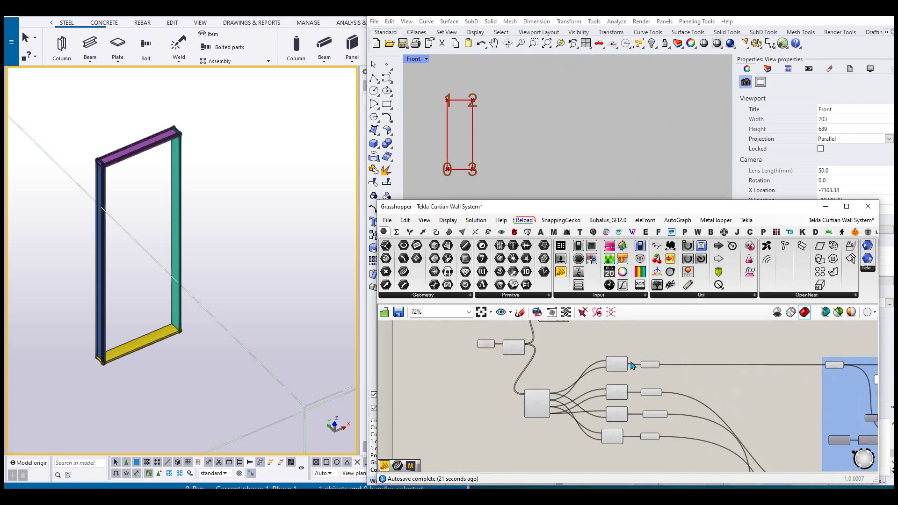
{"action": "right_click_drag", "start_coordinate": [632, 366], "coordinate": [607, 373]}
{"action": "scroll", "coordinate": [551, 400], "scroll_direction": "down", "scroll_amount": 4}
{"action": "scroll", "coordinate": [605, 373], "scroll_direction": "up", "scroll_amount": 3}
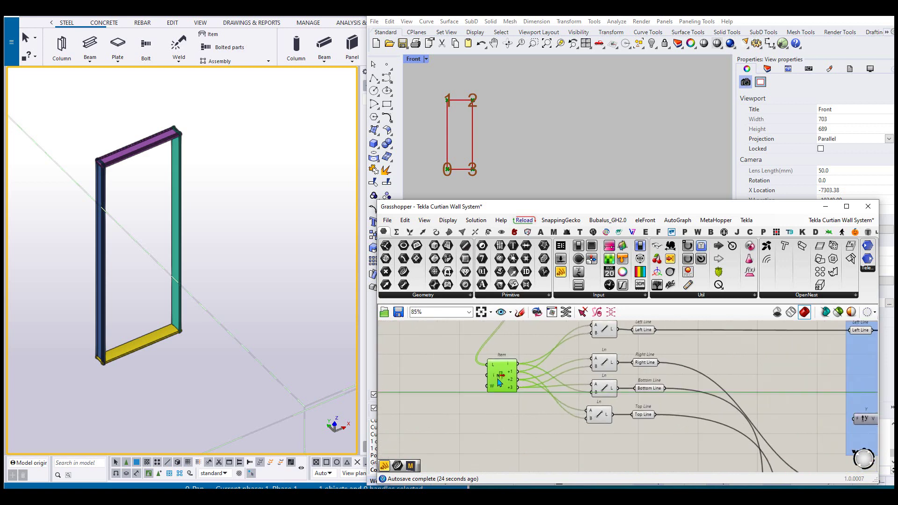
{"action": "left_click", "coordinate": [599, 367]}
{"action": "right_click_drag", "start_coordinate": [590, 381], "coordinate": [567, 404]}
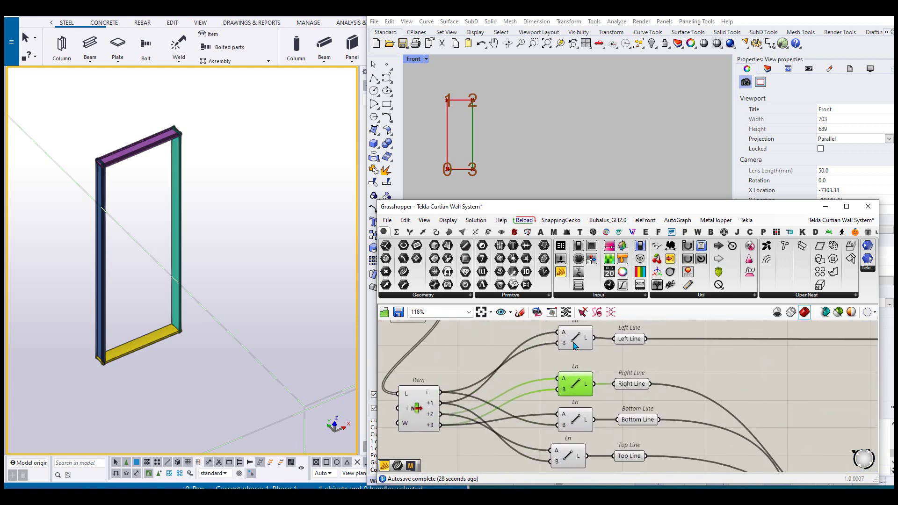
{"action": "left_click", "coordinate": [574, 345]}
Move the four Line components closer to the Item component and align them in one column
{"action": "left_click_drag", "start_coordinate": [573, 390], "coordinate": [556, 391]}
{"action": "left_click_drag", "start_coordinate": [575, 344], "coordinate": [551, 344]}
{"action": "left_click_drag", "start_coordinate": [574, 419], "coordinate": [551, 418]}
{"action": "left_click_drag", "start_coordinate": [567, 450], "coordinate": [551, 451]}
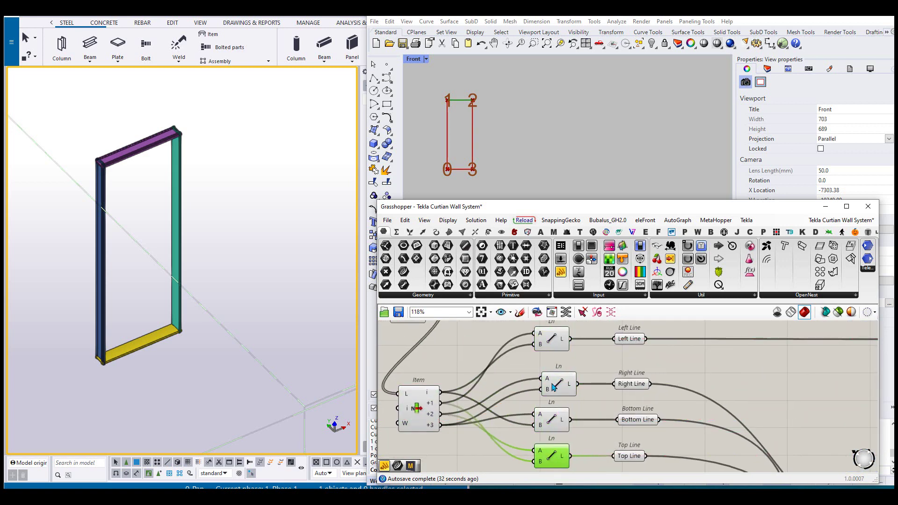
{"action": "left_click_drag", "start_coordinate": [553, 384], "coordinate": [551, 385]}
Highlight the frame's left line through its Line component and enlarge the Grasshopper window upward
{"action": "left_click", "coordinate": [552, 345]}
{"action": "scroll", "coordinate": [578, 398], "scroll_direction": "down", "scroll_amount": 5}
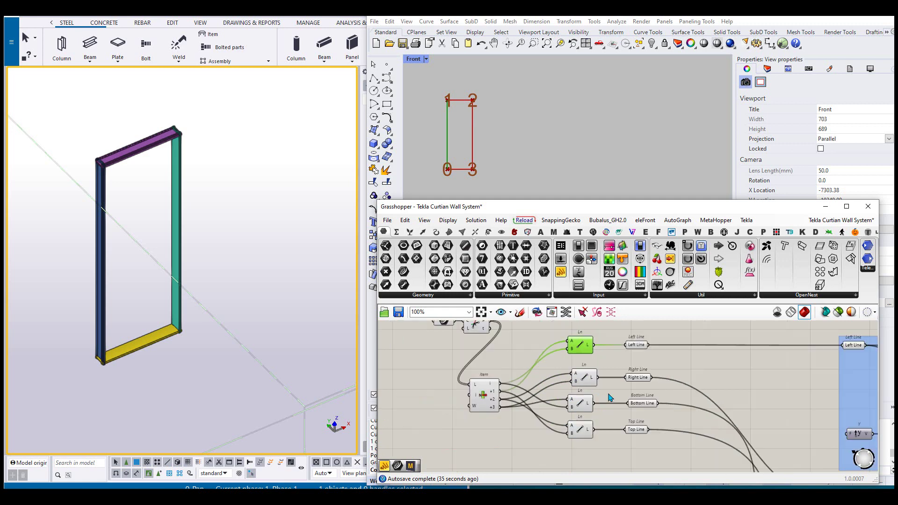
{"action": "left_click_drag", "start_coordinate": [623, 202], "coordinate": [581, 72]}
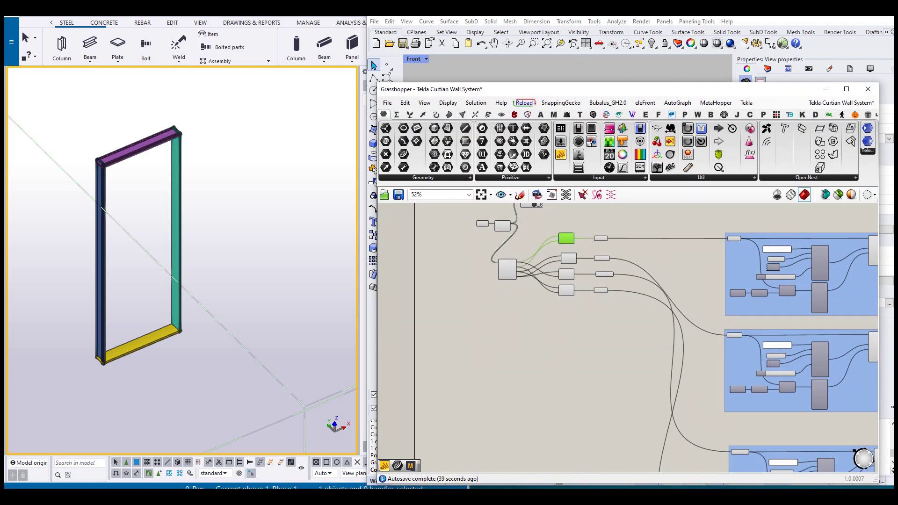
Widen the Rhino window, reposition the Grasshopper window beside the outline, and enlarge the numbered frame in the Front view
{"action": "left_click_drag", "start_coordinate": [365, 60], "coordinate": [4, 59]}
{"action": "left_click_drag", "start_coordinate": [517, 93], "coordinate": [528, 79]}
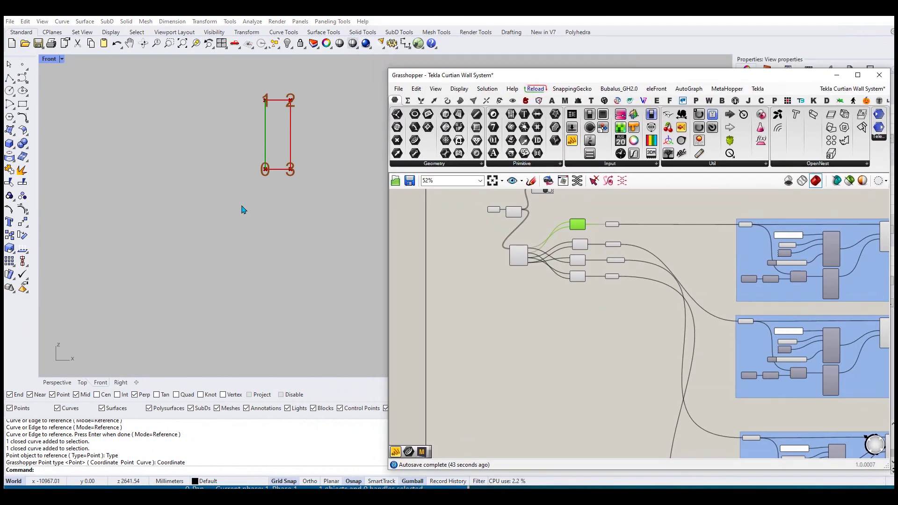
{"action": "scroll", "coordinate": [236, 252], "scroll_direction": "up", "scroll_amount": 1}
{"action": "scroll", "coordinate": [597, 347], "scroll_direction": "up", "scroll_amount": 3}
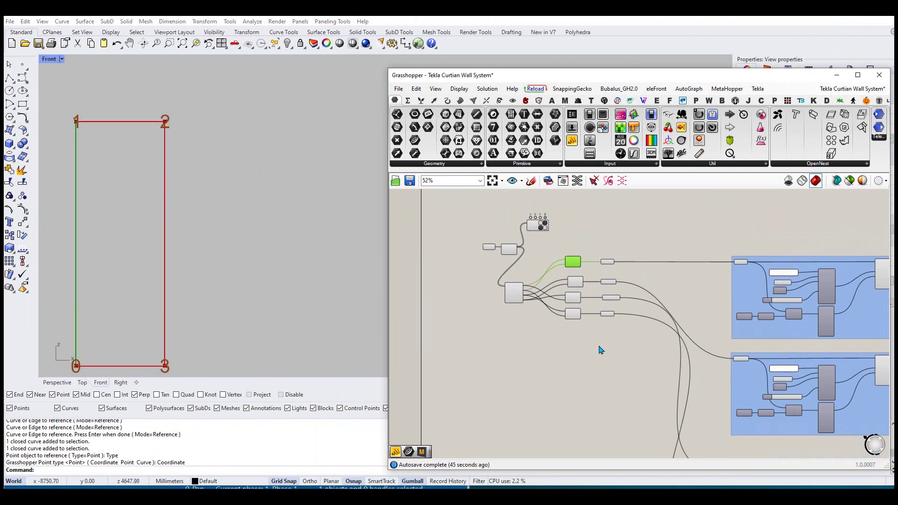
Add an Evaluate Length component below the Line components and a panel containing 500 beside it
{"action": "left_click", "coordinate": [448, 102]}
{"action": "left_click_drag", "start_coordinate": [502, 114], "coordinate": [578, 384]}
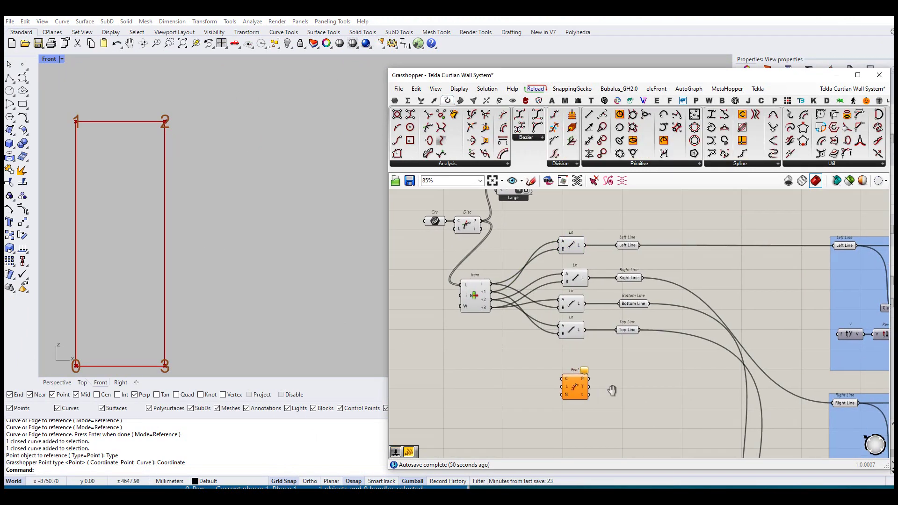
{"action": "scroll", "coordinate": [585, 392], "scroll_direction": "up", "scroll_amount": 4}
{"action": "double_click", "coordinate": [524, 378]}
{"action": "type", "text": "\"500"}
{"action": "key", "text": "Return"}
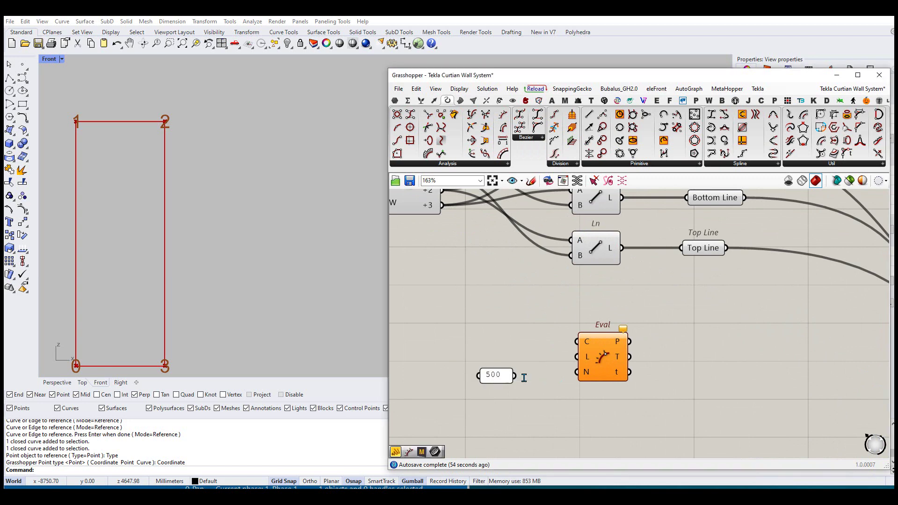
Feed the 500 panel and the left Line into Evaluate Length's length and curve inputs, and turn off normalized length
{"action": "scroll", "coordinate": [524, 378], "scroll_direction": "up", "scroll_amount": 1}
{"action": "left_click_drag", "start_coordinate": [510, 375], "coordinate": [593, 348]}
{"action": "scroll", "coordinate": [582, 377], "scroll_direction": "down", "scroll_amount": 3}
{"action": "right_click_drag", "start_coordinate": [601, 205], "coordinate": [588, 235]}
{"action": "left_click", "coordinate": [588, 233]}
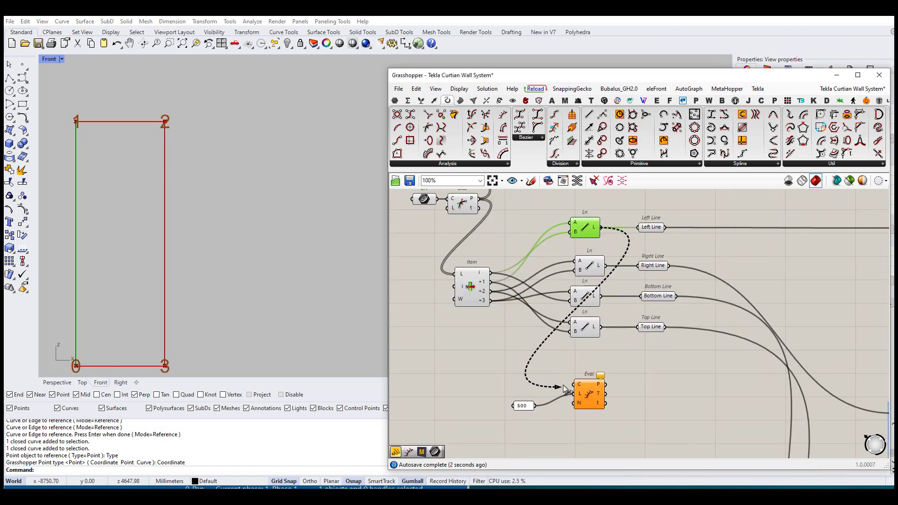
{"action": "scroll", "coordinate": [577, 402], "scroll_direction": "up", "scroll_amount": 2}
{"action": "right_click_drag", "start_coordinate": [577, 402], "coordinate": [591, 370]}
{"action": "right_click", "coordinate": [591, 370]}
{"action": "left_click", "coordinate": [631, 403]}
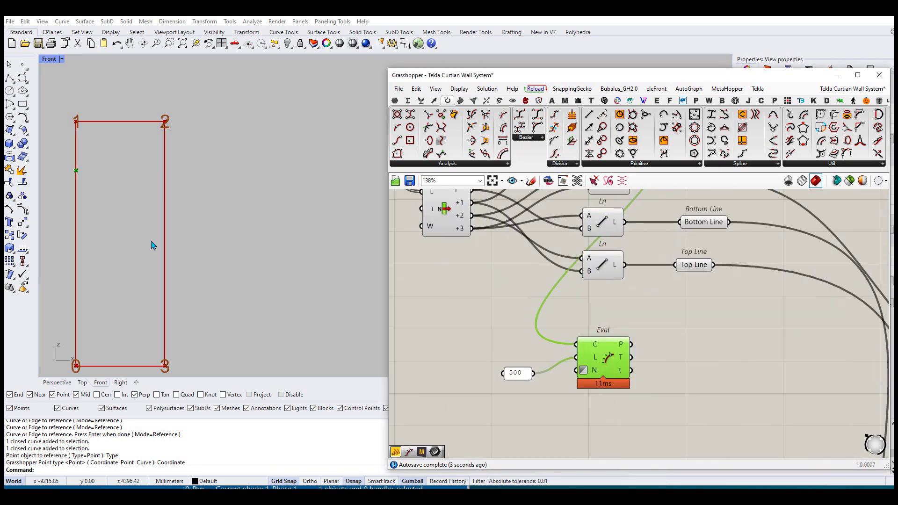
{"action": "scroll", "coordinate": [154, 179], "scroll_direction": "down", "scroll_amount": 6}
{"action": "scroll", "coordinate": [102, 170], "scroll_direction": "up", "scroll_amount": 14}
{"action": "scroll", "coordinate": [528, 363], "scroll_direction": "up", "scroll_amount": 2}
Duplicate the Evaluate Length component with its 500 panel directly below and connect the right Line to the copy's curve input
{"action": "left_click_drag", "start_coordinate": [518, 377], "coordinate": [553, 356]}
{"action": "scroll", "coordinate": [555, 354], "scroll_direction": "down", "scroll_amount": 4}
{"action": "right_click_drag", "start_coordinate": [703, 359], "coordinate": [648, 355]}
{"action": "left_click_drag", "start_coordinate": [607, 367], "coordinate": [470, 337]}
{"action": "key", "text": "ctrl+c"}
{"action": "key", "text": "ctrl+v"}
{"action": "left_click_drag", "start_coordinate": [538, 358], "coordinate": [539, 413]}
{"action": "left_click", "coordinate": [545, 226]}
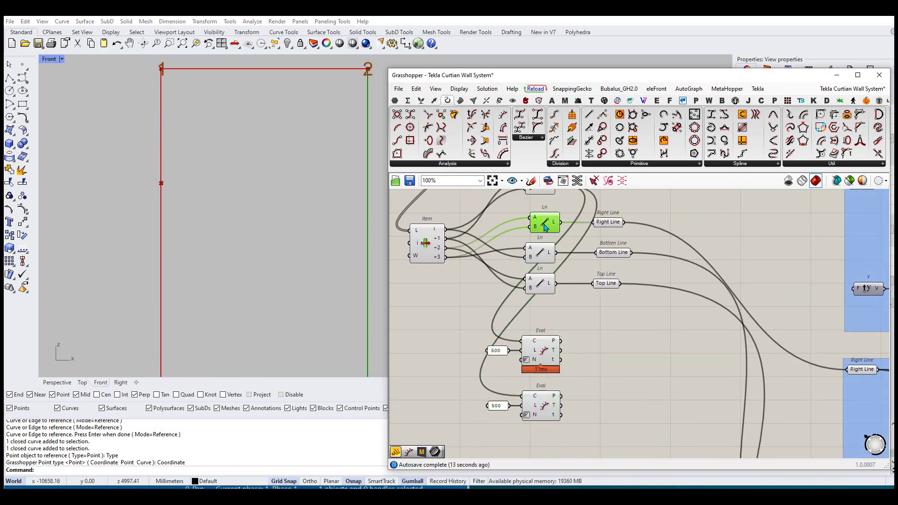
{"action": "scroll", "coordinate": [279, 227], "scroll_direction": "down", "scroll_amount": 3}
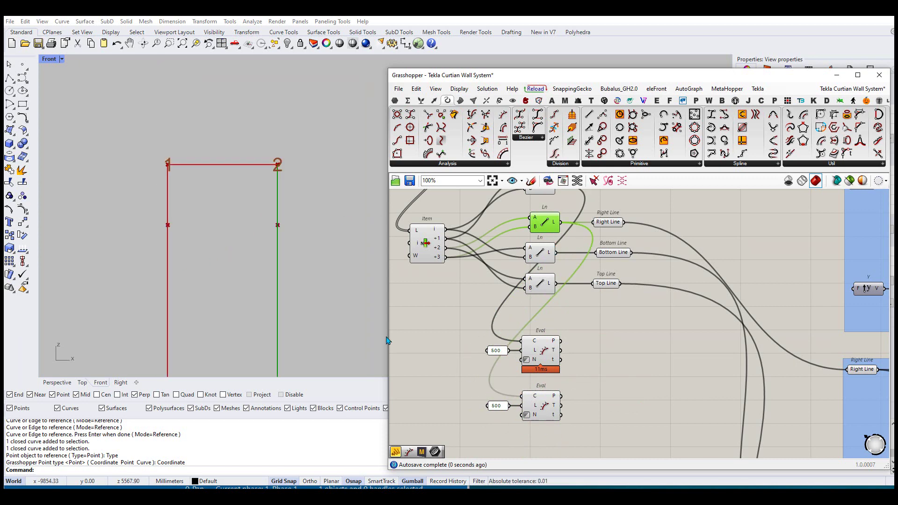
Add a Line component to the right of the two Evaluate Length components
{"action": "left_click", "coordinate": [595, 370]}
{"action": "right_click_drag", "start_coordinate": [596, 369], "coordinate": [537, 360]}
{"action": "double_click", "coordinate": [526, 357]}
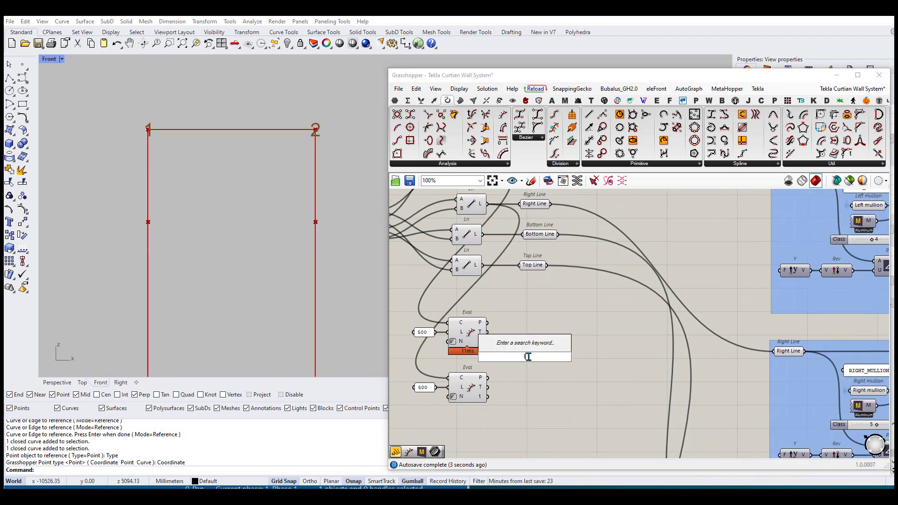
{"action": "type", "text": "line"}
{"action": "left_click", "coordinate": [519, 335]}
{"action": "scroll", "coordinate": [473, 330], "scroll_direction": "up", "scroll_amount": 3}
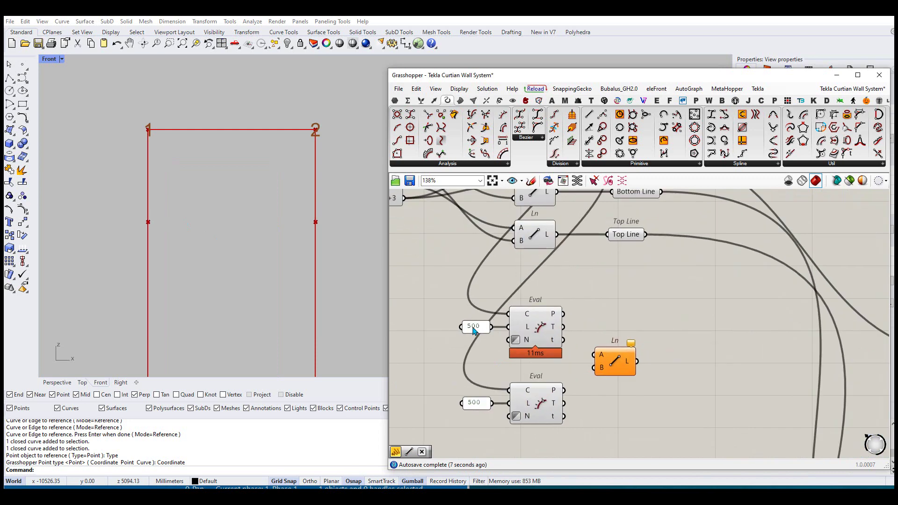
Remove the duplicate length panel, drive both Evaluate Length components from the remaining 500 panel, and widen that panel
{"action": "key", "text": "Delete"}
{"action": "scroll", "coordinate": [461, 340], "scroll_direction": "up", "scroll_amount": 2}
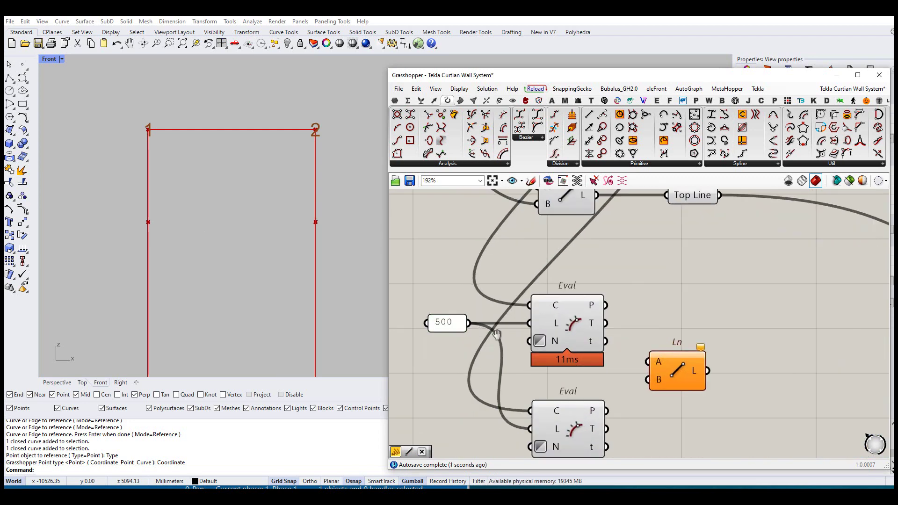
{"action": "right_click_drag", "start_coordinate": [462, 340], "coordinate": [585, 349]}
{"action": "left_click_drag", "start_coordinate": [565, 341], "coordinate": [444, 336]}
{"action": "scroll", "coordinate": [522, 329], "scroll_direction": "up", "scroll_amount": 5}
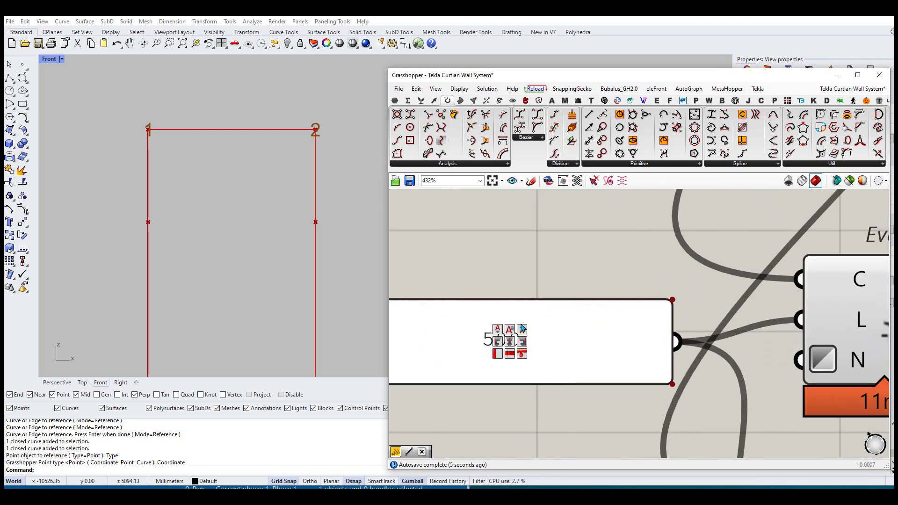
Try a value of 800 in the shared length panel and restore it to 500
{"action": "scroll", "coordinate": [526, 333], "scroll_direction": "down", "scroll_amount": 4}
{"action": "double_click", "coordinate": [496, 357]}
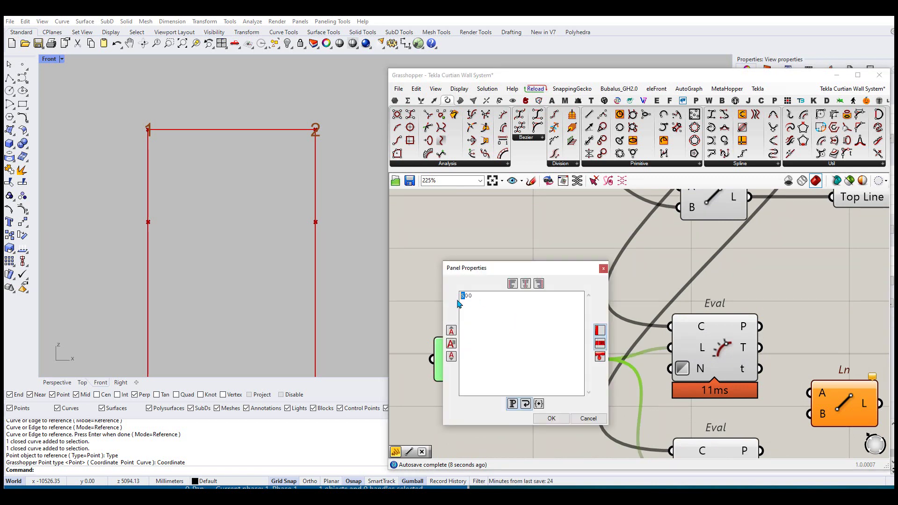
{"action": "left_click", "coordinate": [552, 419]}
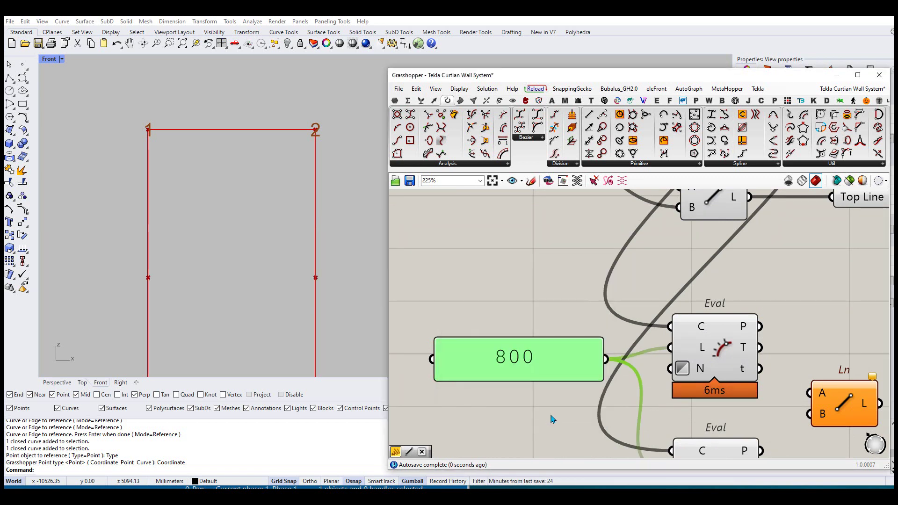
{"action": "double_click", "coordinate": [521, 363]}
{"action": "left_click", "coordinate": [545, 432]}
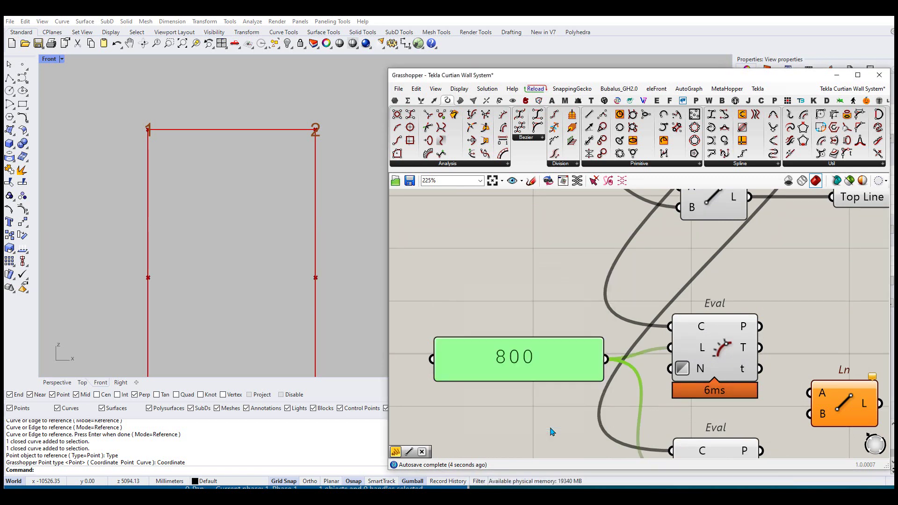
Connect the point outputs of the two Evaluate Length components to the new Line component's A and B inputs
{"action": "scroll", "coordinate": [529, 348], "scroll_direction": "down", "scroll_amount": 3}
{"action": "left_click", "coordinate": [148, 222]}
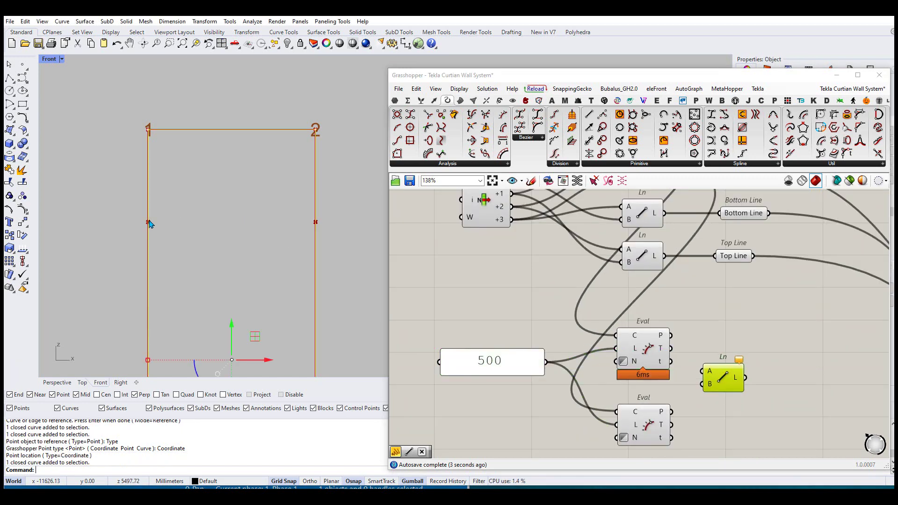
{"action": "left_click", "coordinate": [315, 222]}
{"action": "left_click", "coordinate": [519, 288]}
{"action": "scroll", "coordinate": [678, 360], "scroll_direction": "up", "scroll_amount": 1}
{"action": "left_click_drag", "start_coordinate": [670, 331], "coordinate": [706, 374]}
{"action": "right_click_drag", "start_coordinate": [673, 423], "coordinate": [646, 373]}
{"action": "scroll", "coordinate": [693, 335], "scroll_direction": "down", "scroll_amount": 2}
{"action": "left_click_drag", "start_coordinate": [645, 371], "coordinate": [693, 333]}
Copy the Top Line parameter beside the new Line component, connect it to that line's output, and rename it Inter Line
{"action": "right_click_drag", "start_coordinate": [720, 266], "coordinate": [714, 285]}
{"action": "left_click", "coordinate": [710, 248]}
{"action": "left_click_drag", "start_coordinate": [713, 253], "coordinate": [761, 356], "text": "alt"}
{"action": "scroll", "coordinate": [715, 349], "scroll_direction": "up", "scroll_amount": 3}
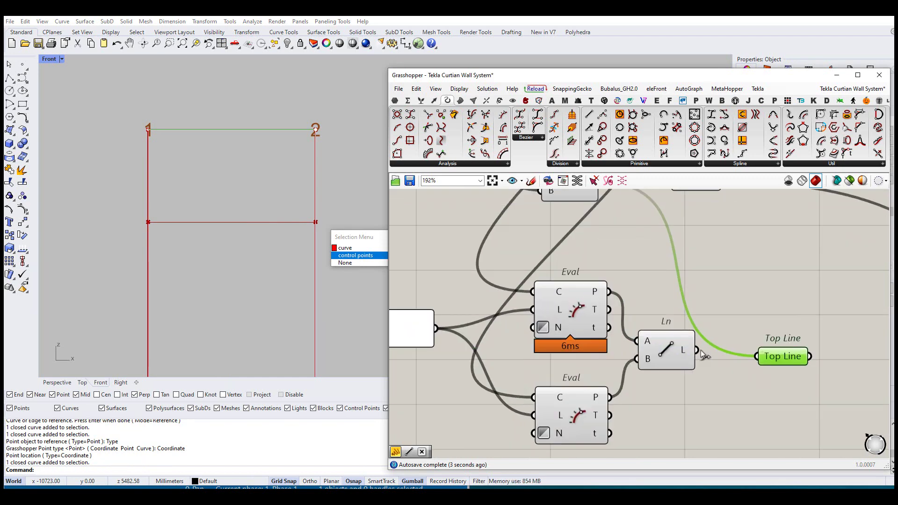
{"action": "left_click_drag", "start_coordinate": [699, 349], "coordinate": [753, 357]}
{"action": "left_click_drag", "start_coordinate": [767, 357], "coordinate": [736, 349]}
{"action": "right_click", "coordinate": [740, 350]}
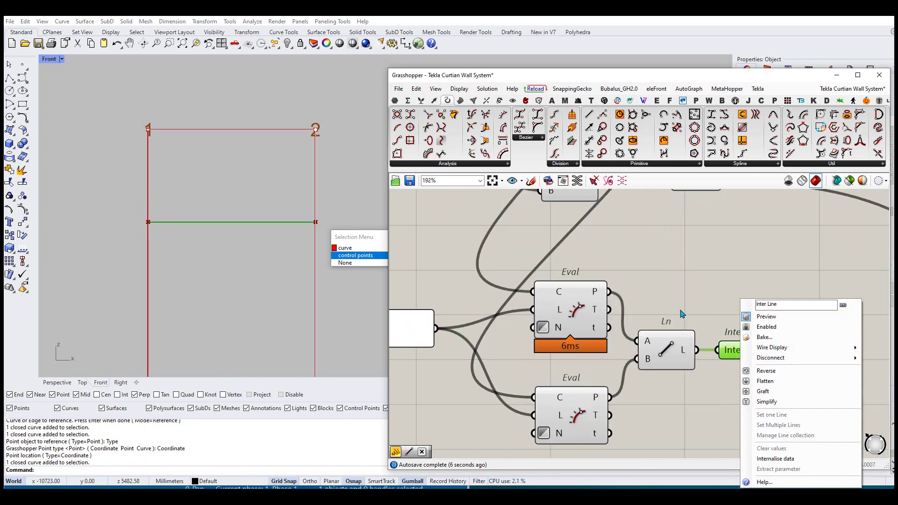
{"action": "key", "text": "Return"}
Duplicate the top transom group below the original and change the copy's name panel to INTER_TRANSOM
{"action": "scroll", "coordinate": [680, 327], "scroll_direction": "down", "scroll_amount": 2}
{"action": "left_click", "coordinate": [717, 293]}
{"action": "scroll", "coordinate": [717, 293], "scroll_direction": "down", "scroll_amount": 10}
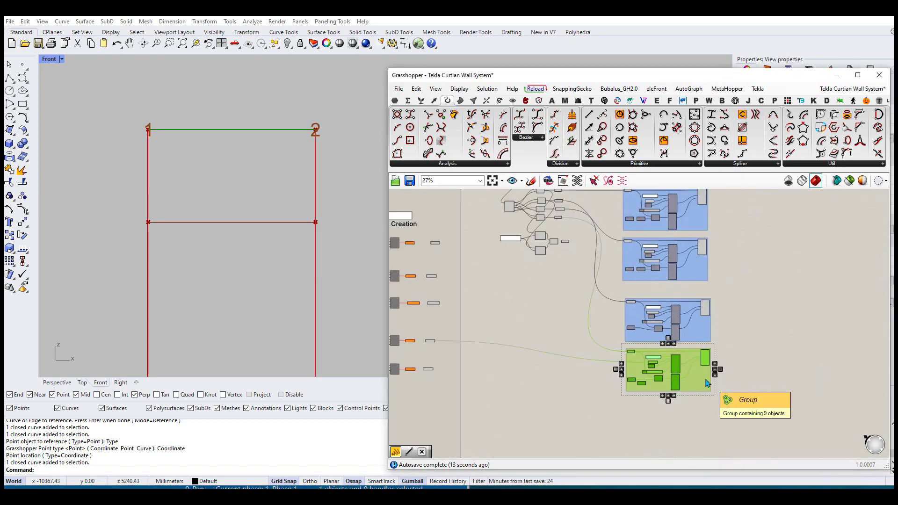
{"action": "scroll", "coordinate": [664, 206], "scroll_direction": "up", "scroll_amount": 10}
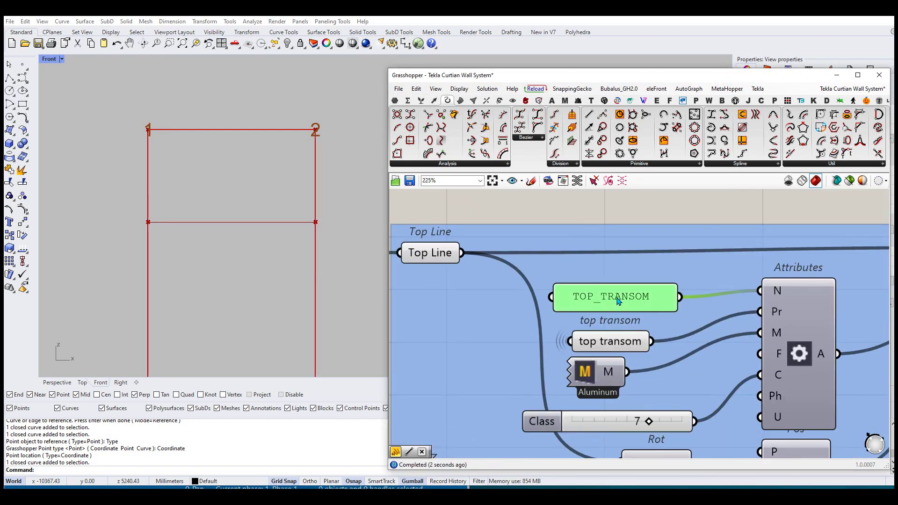
{"action": "double_click", "coordinate": [618, 300]}
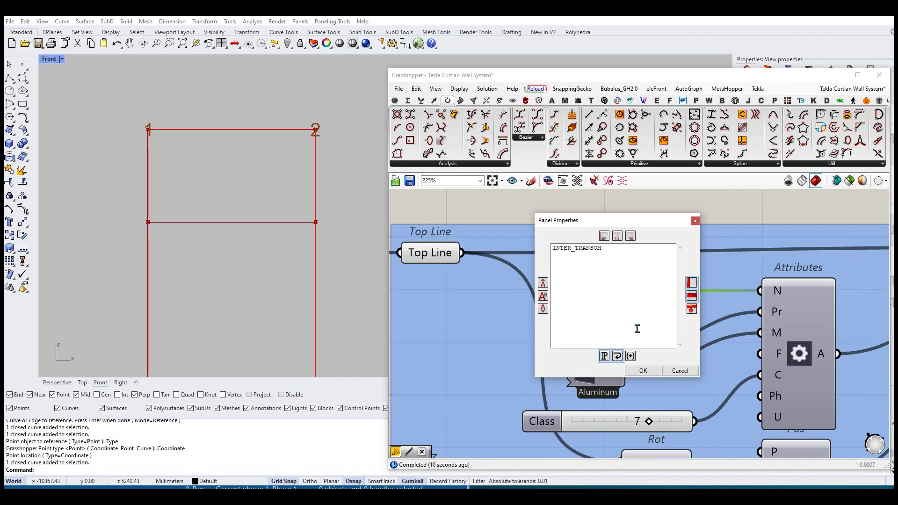
{"action": "type", "text": "INTER"}
{"action": "left_click", "coordinate": [643, 370]}
Connect the Inter Line and the inter-transom profile to the duplicated transom group's line and profile parameters
{"action": "scroll", "coordinate": [551, 330], "scroll_direction": "down", "scroll_amount": 10}
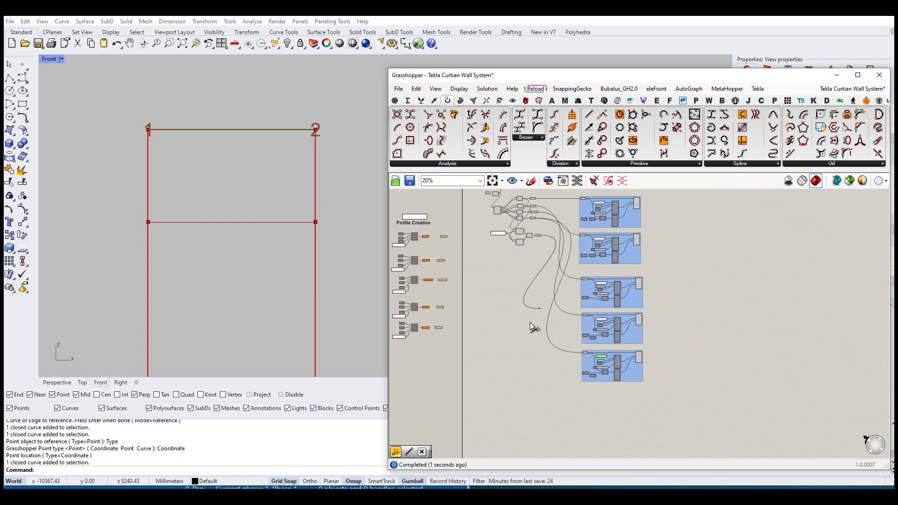
{"action": "scroll", "coordinate": [557, 366], "scroll_direction": "up", "scroll_amount": 4}
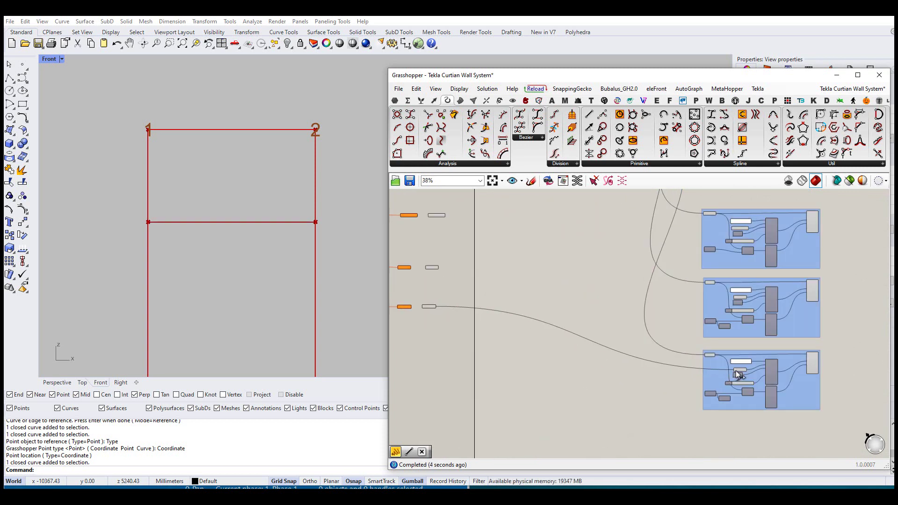
{"action": "scroll", "coordinate": [551, 304], "scroll_direction": "down", "scroll_amount": 1}
Narrow the Rhino window to uncover the Tekla Structures model and examine the new intermediate transom
{"action": "left_click_drag", "start_coordinate": [37, 17], "coordinate": [42, 18]}
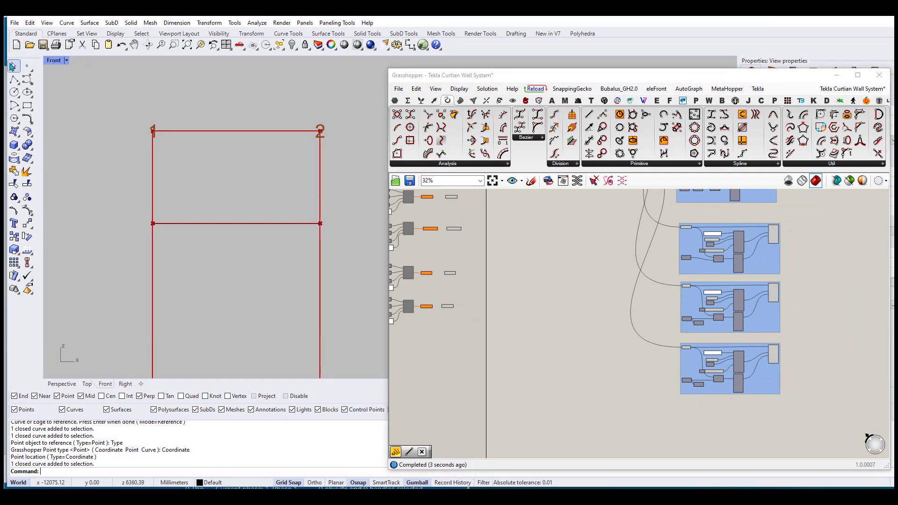
{"action": "left_click_drag", "start_coordinate": [7, 68], "coordinate": [541, 73]}
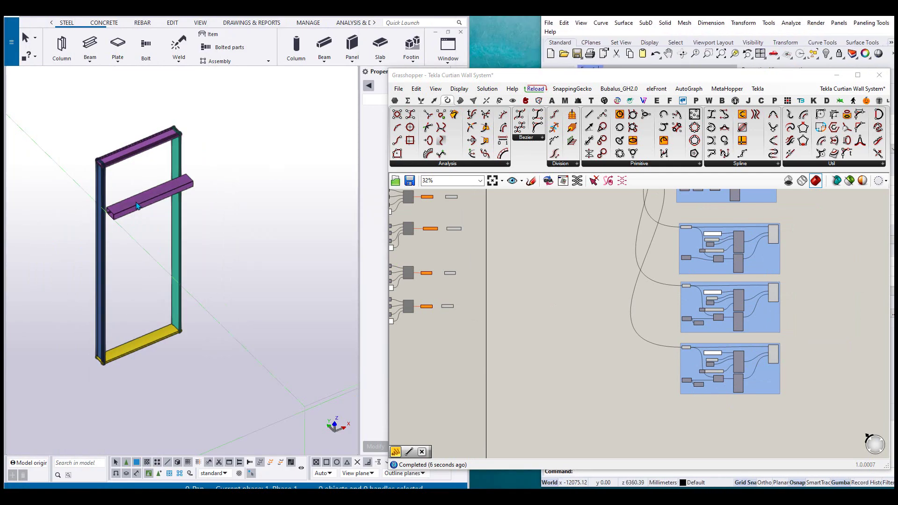
{"action": "scroll", "coordinate": [133, 196], "scroll_direction": "up", "scroll_amount": 1}
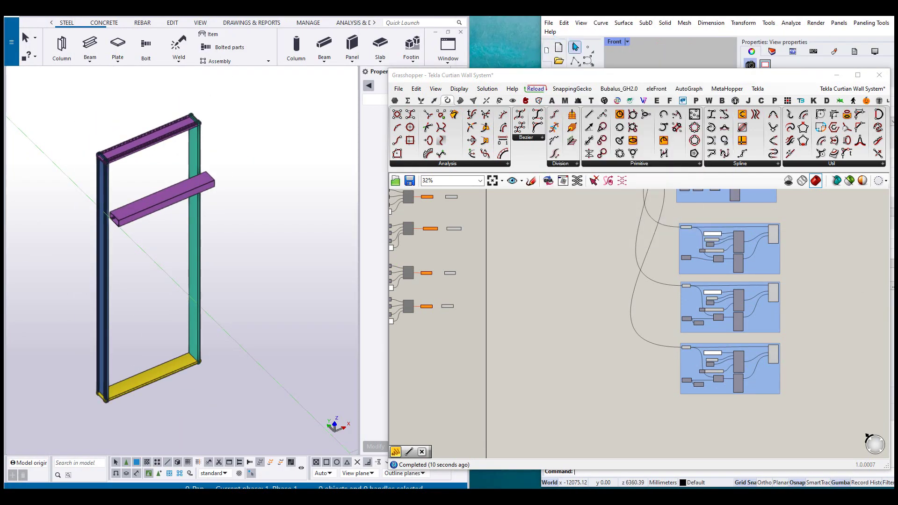
Widen the Rhino window and regroup its Standard, CPlanes, Set View, Display and Select toolbars into one row above the viewport
{"action": "left_click_drag", "start_coordinate": [582, 44], "coordinate": [625, 20]}
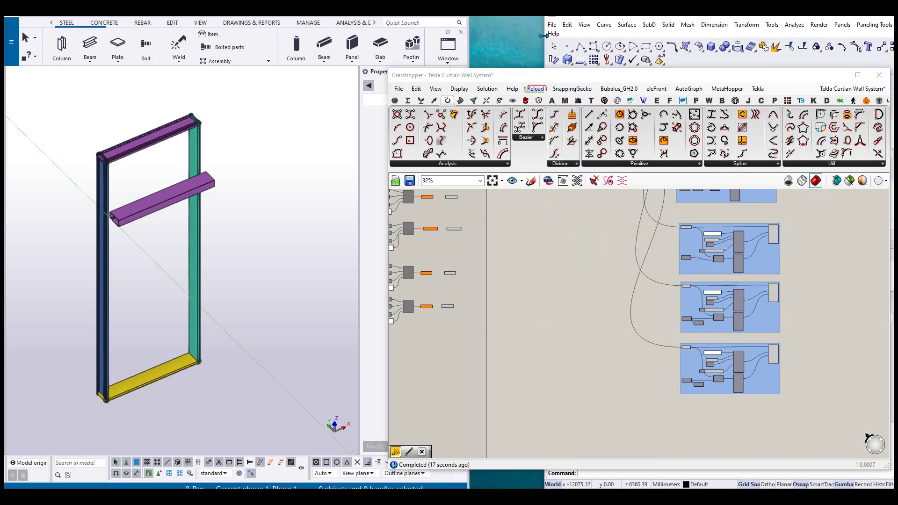
{"action": "left_click_drag", "start_coordinate": [542, 35], "coordinate": [382, 61]}
{"action": "left_click_drag", "start_coordinate": [481, 78], "coordinate": [481, 303]}
{"action": "left_click_drag", "start_coordinate": [410, 84], "coordinate": [435, 39]}
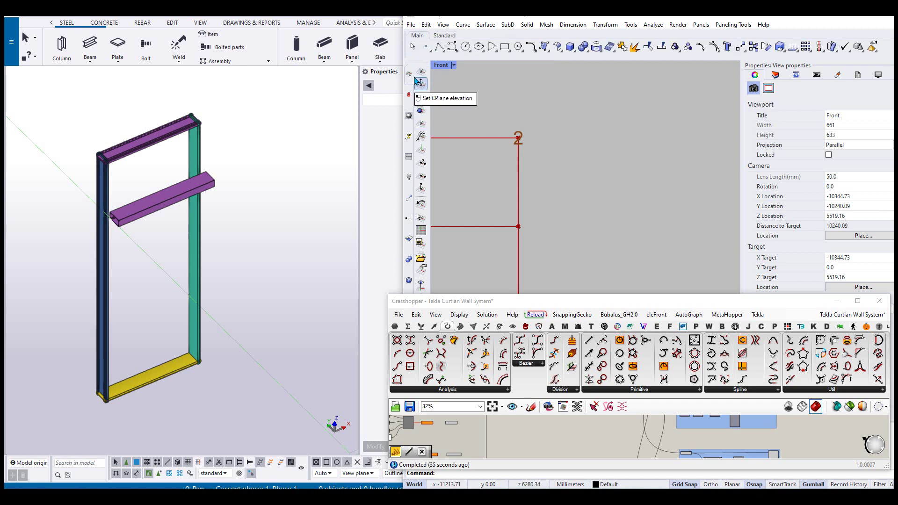
{"action": "left_click_drag", "start_coordinate": [410, 71], "coordinate": [502, 39]}
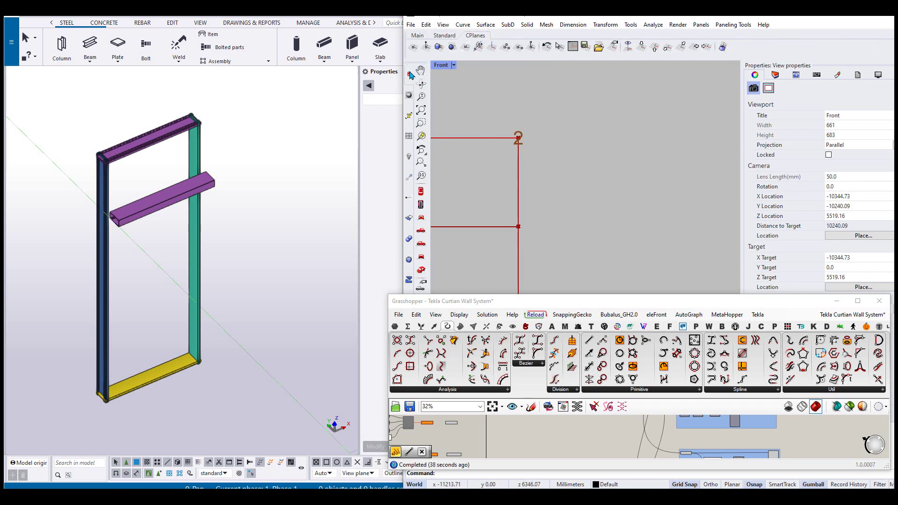
{"action": "left_click_drag", "start_coordinate": [409, 75], "coordinate": [560, 38]}
{"action": "left_click", "coordinate": [441, 36]}
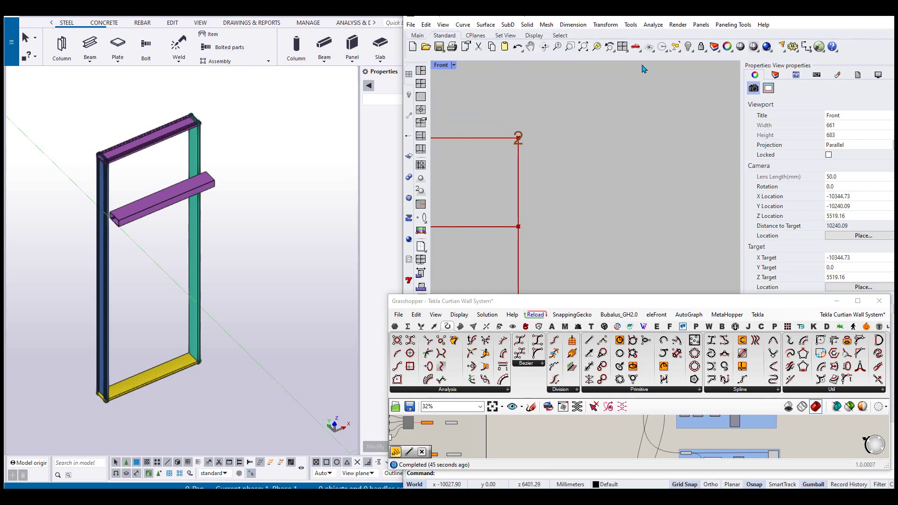
Raise the Grasshopper window and connect the reversed Z vector to the Rotation component's U input in the INTER_TRANSOM group
{"action": "left_click_drag", "start_coordinate": [554, 295], "coordinate": [555, 177]}
{"action": "scroll", "coordinate": [527, 381], "scroll_direction": "up", "scroll_amount": 5}
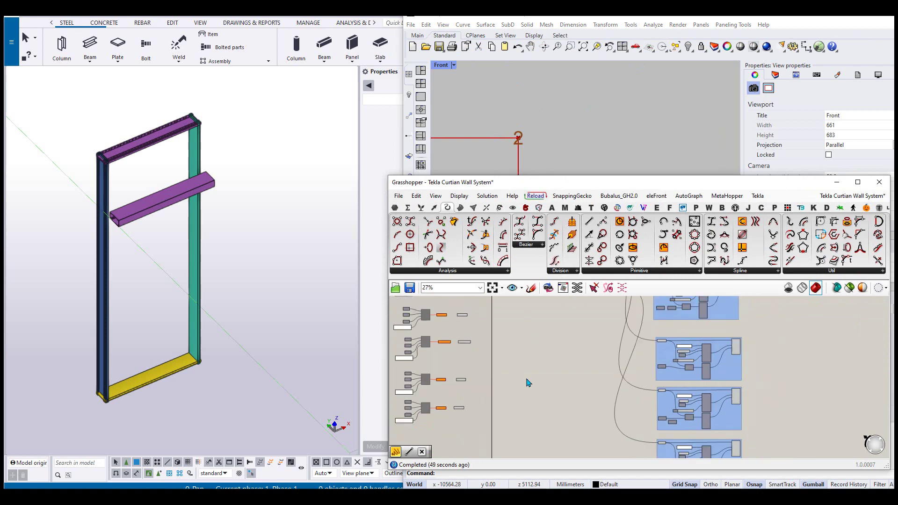
{"action": "right_click_drag", "start_coordinate": [535, 422], "coordinate": [609, 330]}
{"action": "right_click", "coordinate": [126, 267]}
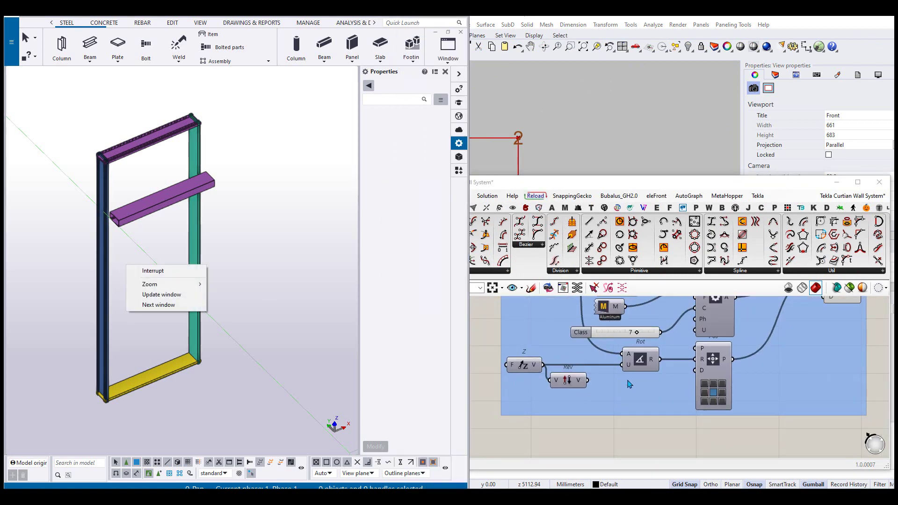
{"action": "scroll", "coordinate": [625, 374], "scroll_direction": "up", "scroll_amount": 2}
{"action": "left_click_drag", "start_coordinate": [572, 380], "coordinate": [623, 360]}
Examine both ends of the intermediate transom where it meets the mullions in the Tekla Structures model
{"action": "scroll", "coordinate": [109, 207], "scroll_direction": "up", "scroll_amount": 8}
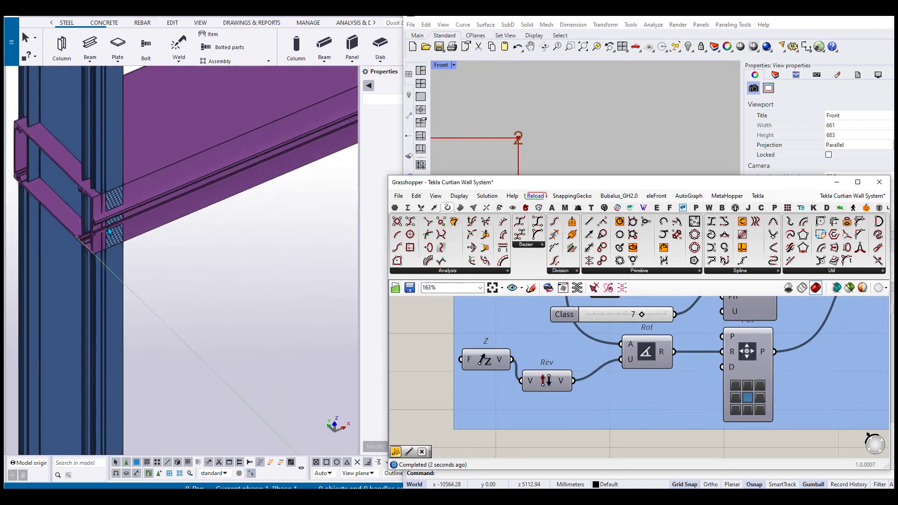
{"action": "middle_click_drag", "start_coordinate": [88, 242], "coordinate": [120, 284]}
{"action": "scroll", "coordinate": [119, 283], "scroll_direction": "down", "scroll_amount": 6}
{"action": "scroll", "coordinate": [225, 219], "scroll_direction": "up", "scroll_amount": 8}
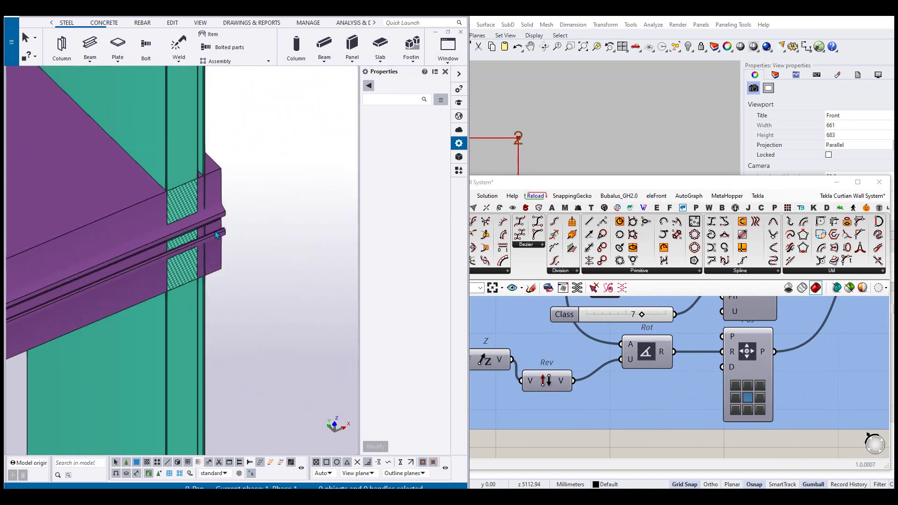
{"action": "key", "text": "v"}
{"action": "left_click", "coordinate": [215, 218]}
{"action": "middle_click_drag", "start_coordinate": [245, 229], "coordinate": [254, 241], "text": "ctrl"}
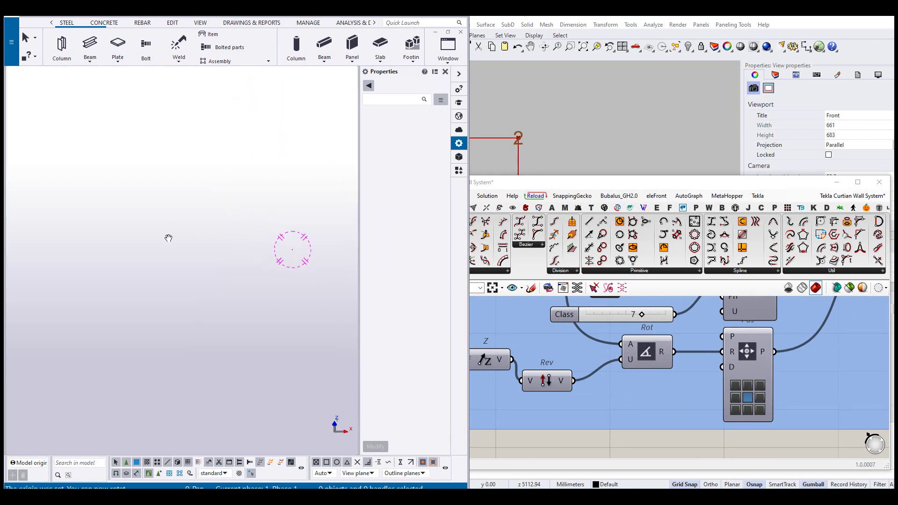
{"action": "middle_click_drag", "start_coordinate": [168, 238], "coordinate": [276, 252]}
{"action": "scroll", "coordinate": [104, 209], "scroll_direction": "up", "scroll_amount": 2}
{"action": "key", "text": "ctrl+p"}
{"action": "scroll", "coordinate": [123, 204], "scroll_direction": "up", "scroll_amount": 3}
{"action": "middle_click_drag", "start_coordinate": [129, 177], "coordinate": [127, 188]}
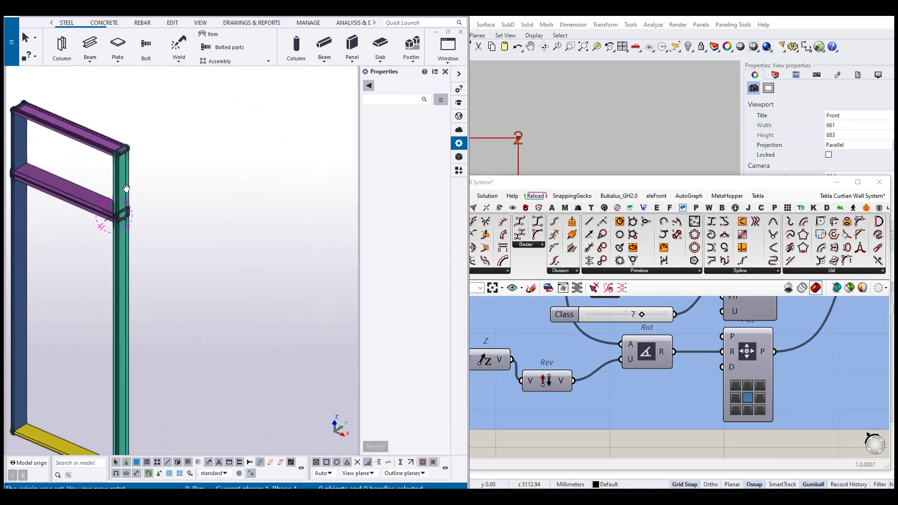
{"action": "scroll", "coordinate": [126, 188], "scroll_direction": "up", "scroll_amount": 10}
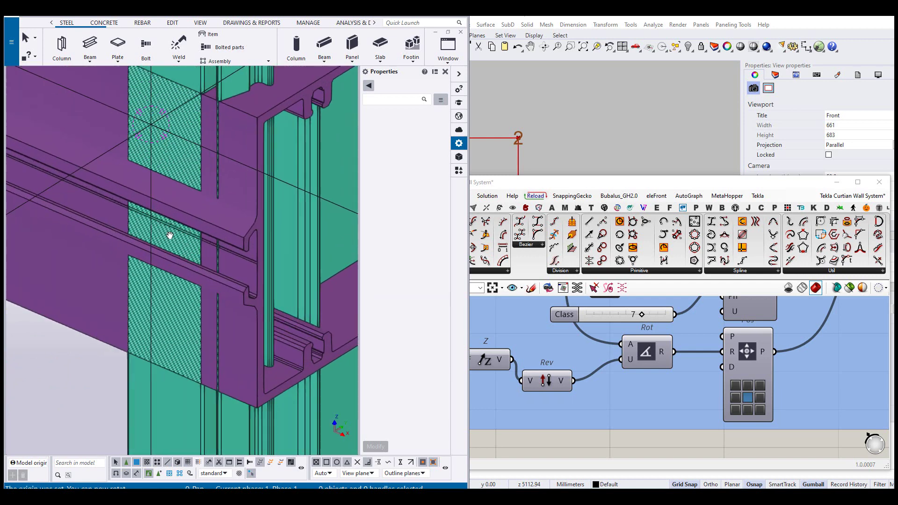
{"action": "scroll", "coordinate": [170, 236], "scroll_direction": "down", "scroll_amount": 2}
{"action": "middle_click_drag", "start_coordinate": [238, 191], "coordinate": [210, 360]}
{"action": "scroll", "coordinate": [213, 285], "scroll_direction": "down", "scroll_amount": 4}
{"action": "scroll", "coordinate": [215, 320], "scroll_direction": "down", "scroll_amount": 2}
{"action": "scroll", "coordinate": [204, 175], "scroll_direction": "up", "scroll_amount": 4}
{"action": "scroll", "coordinate": [220, 205], "scroll_direction": "down", "scroll_amount": 6}
Examine the top and bottom transom joints with the mullions for comparison with the intermediate transom
{"action": "middle_click_drag", "start_coordinate": [14, 155], "coordinate": [109, 206]}
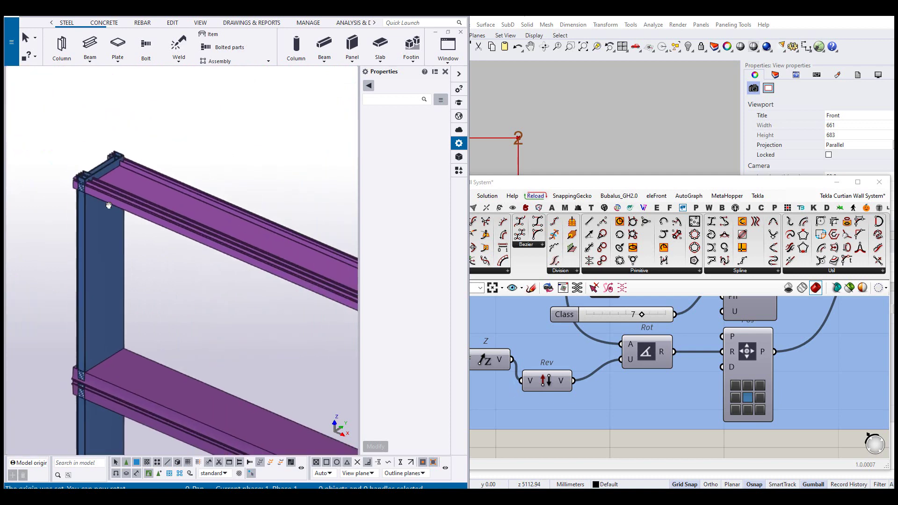
{"action": "scroll", "coordinate": [96, 181], "scroll_direction": "up", "scroll_amount": 2}
{"action": "scroll", "coordinate": [97, 182], "scroll_direction": "down", "scroll_amount": 2}
{"action": "middle_click_drag", "start_coordinate": [306, 312], "coordinate": [166, 127]}
{"action": "middle_click_drag", "start_coordinate": [316, 359], "coordinate": [323, 261]}
{"action": "scroll", "coordinate": [323, 260], "scroll_direction": "up", "scroll_amount": 4}
{"action": "scroll", "coordinate": [345, 207], "scroll_direction": "up", "scroll_amount": 2}
{"action": "middle_click_drag", "start_coordinate": [345, 207], "coordinate": [201, 182]}
{"action": "scroll", "coordinate": [217, 182], "scroll_direction": "down", "scroll_amount": 8}
{"action": "scroll", "coordinate": [201, 342], "scroll_direction": "up", "scroll_amount": 7}
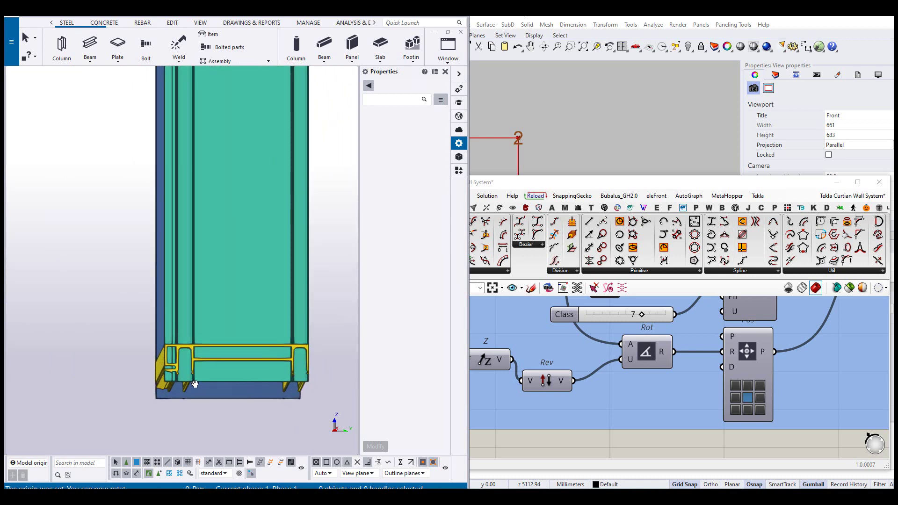
{"action": "middle_click_drag", "start_coordinate": [195, 384], "coordinate": [171, 326], "text": "ctrl"}
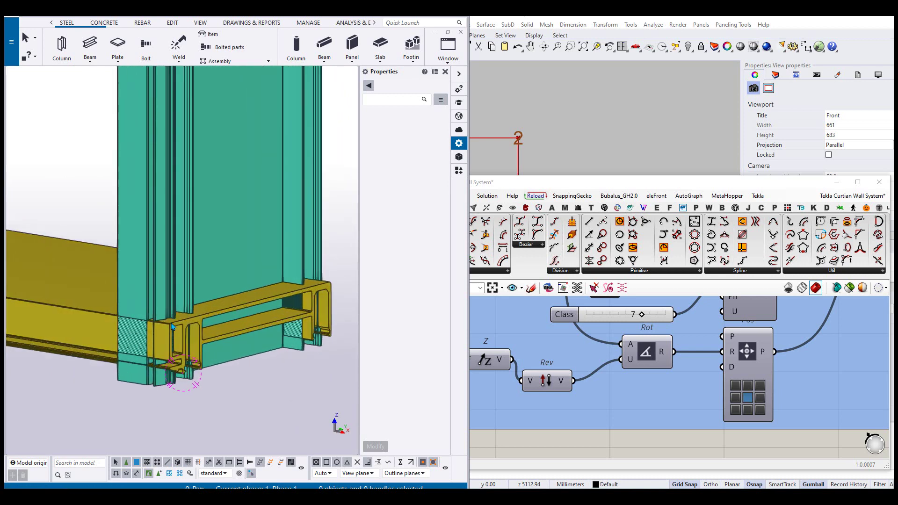
{"action": "scroll", "coordinate": [236, 355], "scroll_direction": "down", "scroll_amount": 6}
{"action": "middle_click_drag", "start_coordinate": [236, 357], "coordinate": [257, 428]}
{"action": "scroll", "coordinate": [257, 428], "scroll_direction": "down", "scroll_amount": 1}
{"action": "scroll", "coordinate": [182, 356], "scroll_direction": "down", "scroll_amount": 3}
{"action": "middle_click_drag", "start_coordinate": [192, 273], "coordinate": [160, 19], "text": "ctrl"}
{"action": "scroll", "coordinate": [167, 215], "scroll_direction": "down", "scroll_amount": 1}
Select all the curtain wall frame beams, zoom the view to them and clear the selection
{"action": "left_click_drag", "start_coordinate": [126, 120], "coordinate": [245, 340]}
{"action": "right_click", "coordinate": [241, 319]}
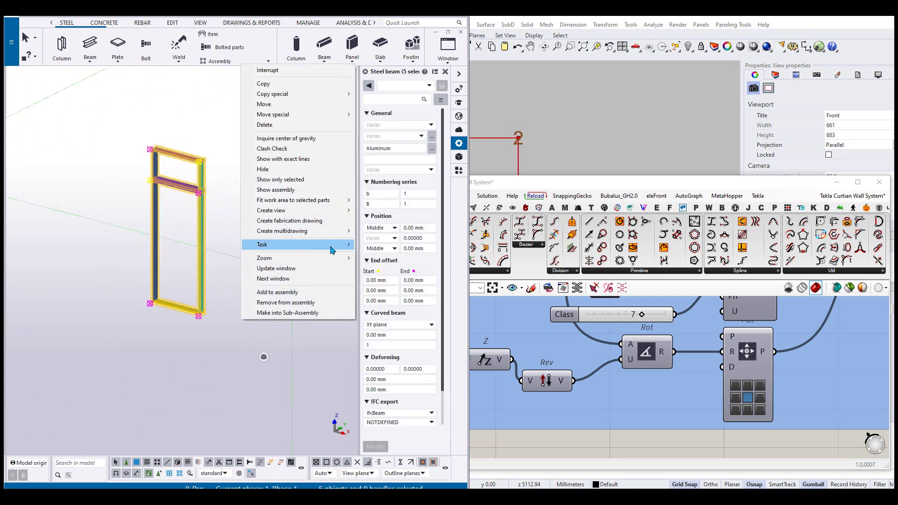
{"action": "mouse_move", "coordinate": [336, 257]}
{"action": "left_click", "coordinate": [387, 259]}
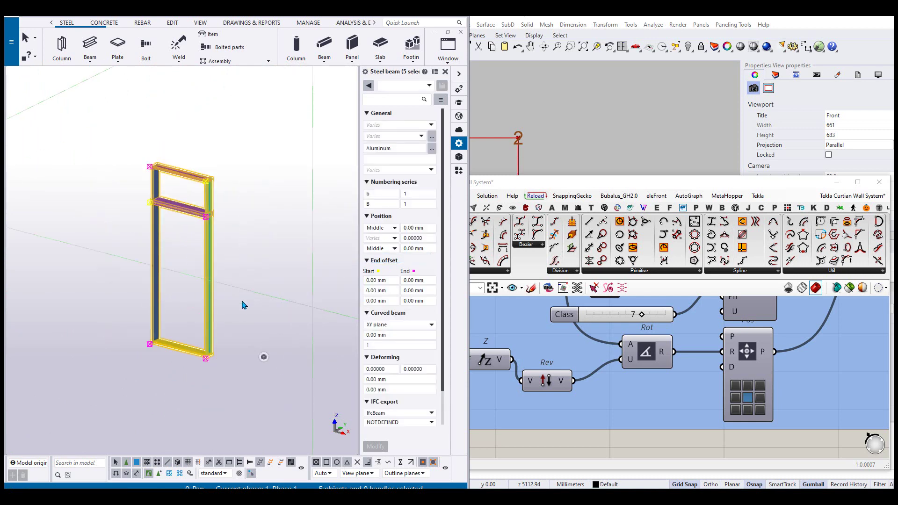
{"action": "left_click", "coordinate": [191, 272]}
{"action": "scroll", "coordinate": [192, 201], "scroll_direction": "down", "scroll_amount": 1}
Bring the Grasshopper window forward and set the intermediate transom's Class slider to 3
{"action": "left_click", "coordinate": [598, 153]}
{"action": "left_click_drag", "start_coordinate": [646, 183], "coordinate": [603, 164]}
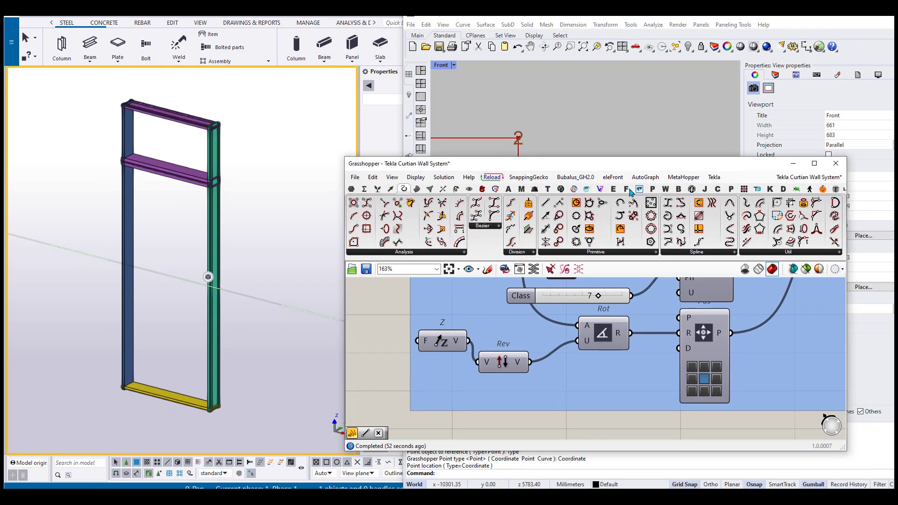
{"action": "right_click_drag", "start_coordinate": [537, 327], "coordinate": [600, 360]}
{"action": "scroll", "coordinate": [538, 374], "scroll_direction": "down", "scroll_amount": 2}
{"action": "scroll", "coordinate": [589, 348], "scroll_direction": "up", "scroll_amount": 4}
{"action": "left_click_drag", "start_coordinate": [611, 364], "coordinate": [619, 365]}
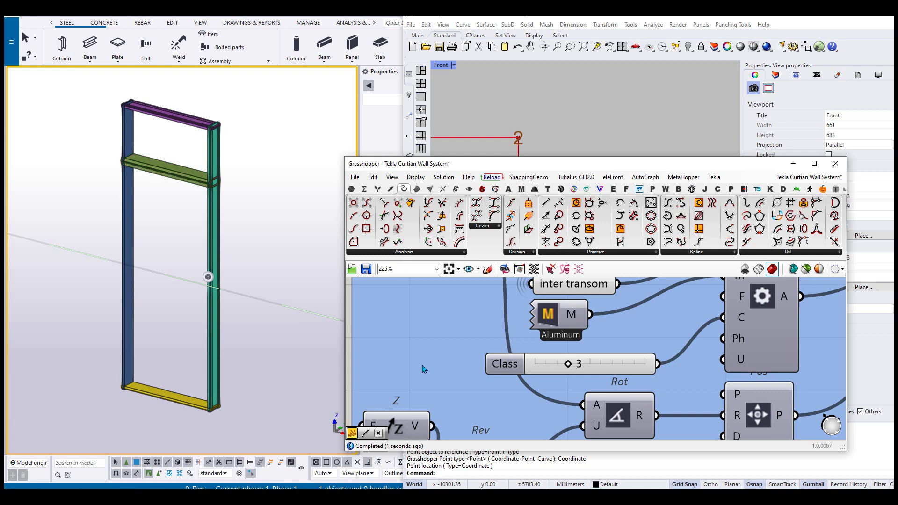
Examine the top transom's joint with the mullion in the Tekla Structures model
{"action": "scroll", "coordinate": [423, 369], "scroll_direction": "down", "scroll_amount": 5}
{"action": "scroll", "coordinate": [273, 392], "scroll_direction": "down", "scroll_amount": 1}
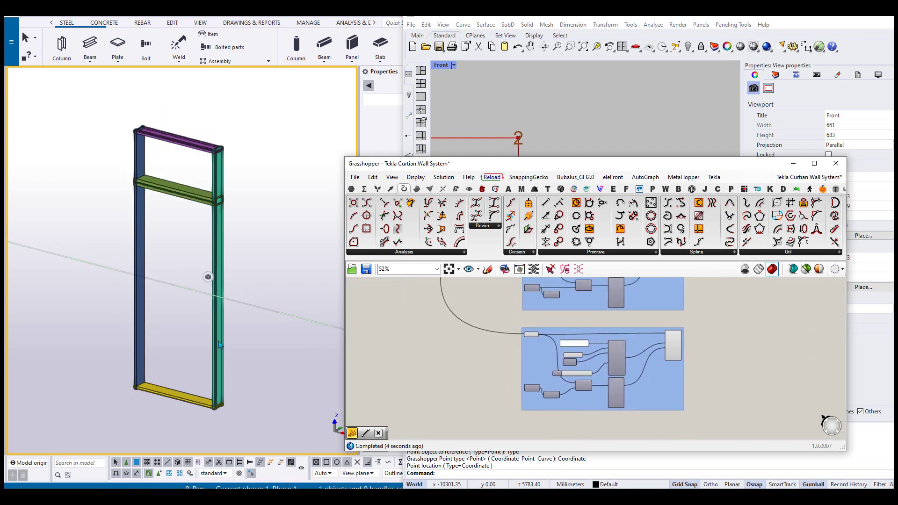
{"action": "scroll", "coordinate": [215, 179], "scroll_direction": "up", "scroll_amount": 5}
{"action": "scroll", "coordinate": [215, 177], "scroll_direction": "up", "scroll_amount": 4}
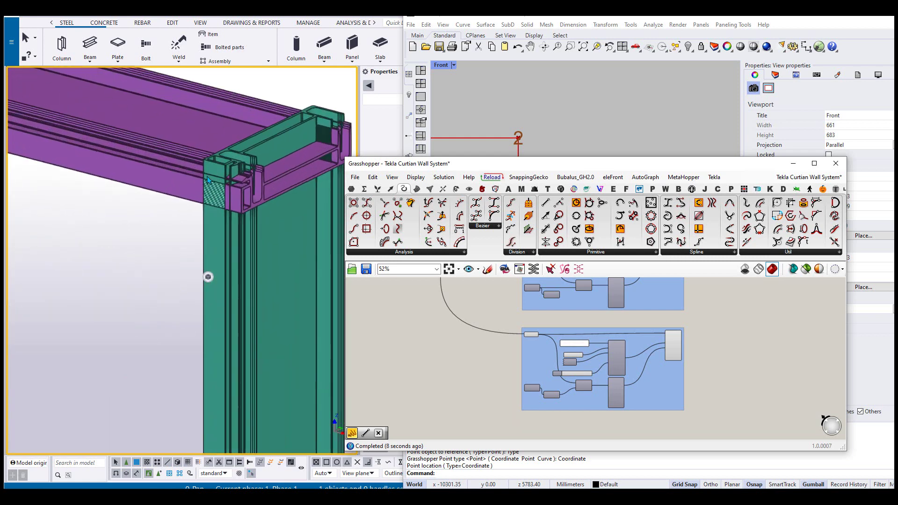
{"action": "scroll", "coordinate": [214, 178], "scroll_direction": "down", "scroll_amount": 1}
{"action": "middle_click_drag", "start_coordinate": [214, 178], "coordinate": [262, 270]}
{"action": "key", "text": "v"}
{"action": "left_click", "coordinate": [214, 248]}
{"action": "middle_click_drag", "start_coordinate": [201, 262], "coordinate": [232, 226]}
Examine where the recoloured intermediate transom overlaps the blue mullion
{"action": "scroll", "coordinate": [230, 227], "scroll_direction": "down", "scroll_amount": 4}
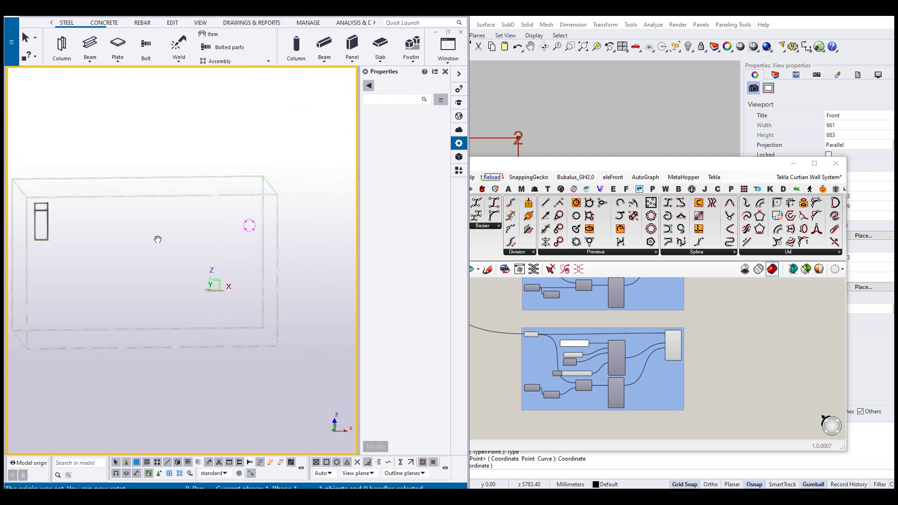
{"action": "middle_click_drag", "start_coordinate": [28, 206], "coordinate": [145, 227]}
{"action": "scroll", "coordinate": [204, 236], "scroll_direction": "up", "scroll_amount": 6}
{"action": "scroll", "coordinate": [222, 208], "scroll_direction": "up", "scroll_amount": 3}
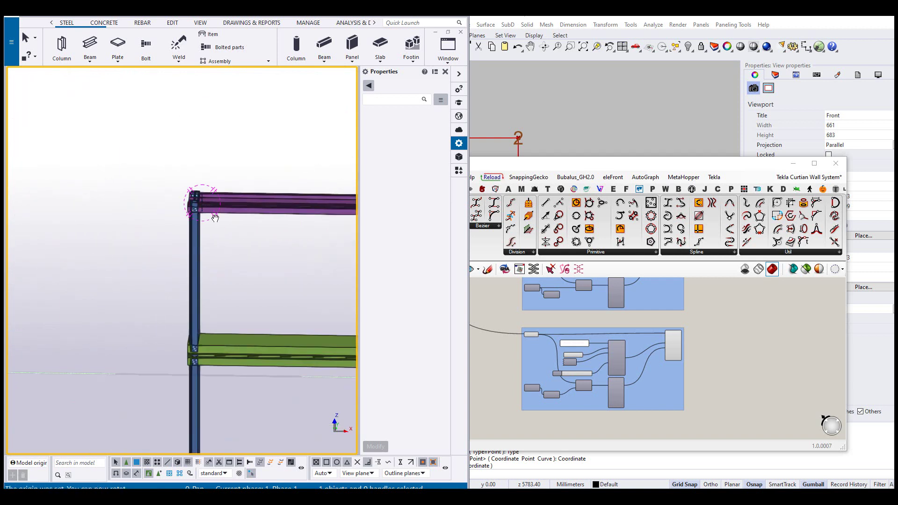
{"action": "middle_click_drag", "start_coordinate": [215, 218], "coordinate": [51, 142], "text": "ctrl"}
{"action": "scroll", "coordinate": [152, 219], "scroll_direction": "down", "scroll_amount": 4}
{"action": "scroll", "coordinate": [167, 212], "scroll_direction": "up", "scroll_amount": 4}
{"action": "left_click", "coordinate": [547, 124]}
{"action": "scroll", "coordinate": [679, 399], "scroll_direction": "down", "scroll_amount": 10}
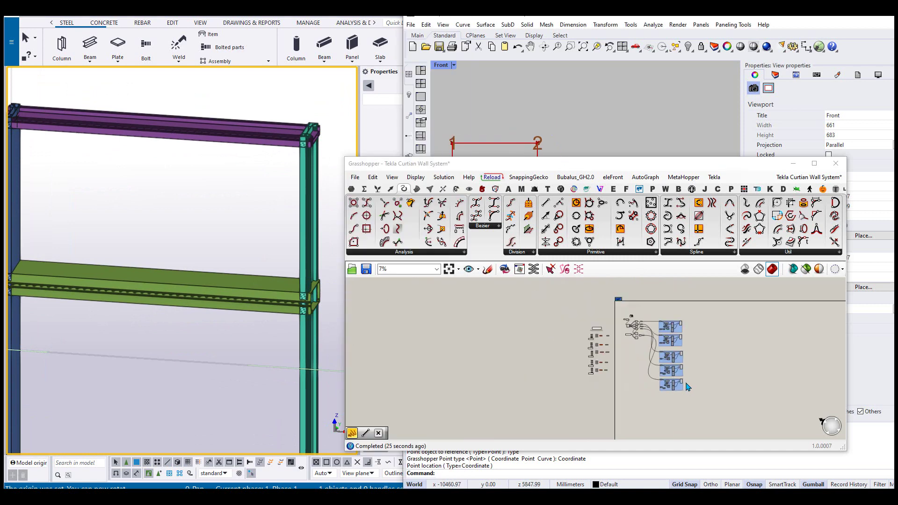
{"action": "scroll", "coordinate": [187, 291], "scroll_direction": "down", "scroll_amount": 1}
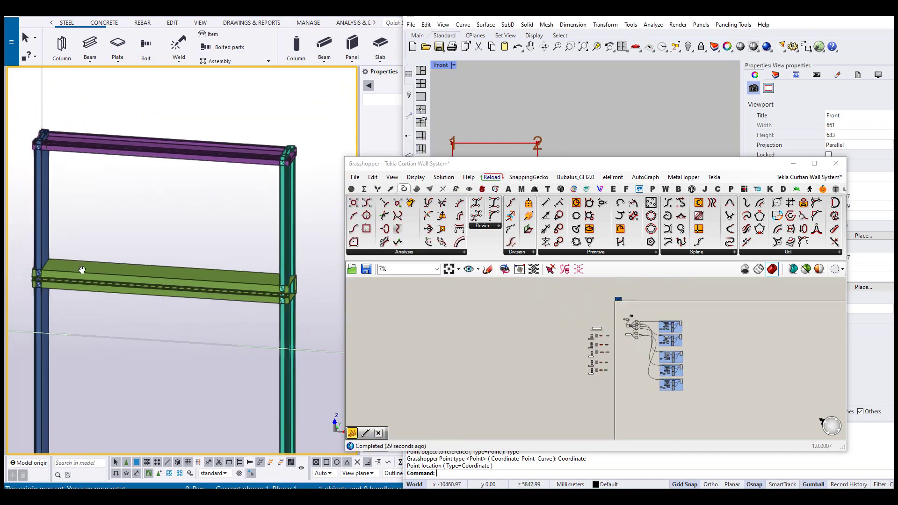
{"action": "middle_click_drag", "start_coordinate": [45, 276], "coordinate": [132, 262]}
{"action": "scroll", "coordinate": [132, 263], "scroll_direction": "up", "scroll_amount": 12}
{"action": "scroll", "coordinate": [127, 249], "scroll_direction": "up", "scroll_amount": 2}
Raise the Grasshopper window and place a Tekla Cut component in the empty area below the Inter Line nodes
{"action": "left_click", "coordinate": [646, 341]}
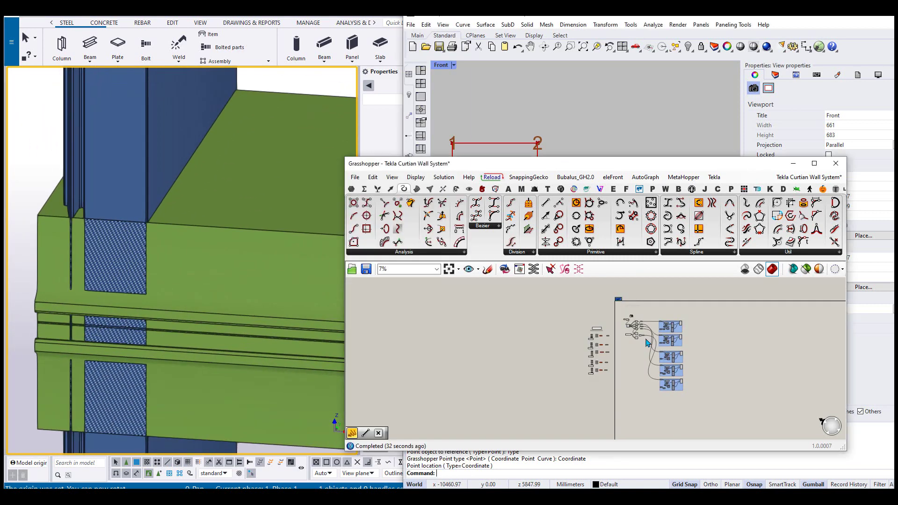
{"action": "scroll", "coordinate": [692, 376], "scroll_direction": "up", "scroll_amount": 10}
{"action": "scroll", "coordinate": [561, 357], "scroll_direction": "up", "scroll_amount": 5}
{"action": "right_click_drag", "start_coordinate": [524, 399], "coordinate": [526, 378]}
{"action": "scroll", "coordinate": [556, 355], "scroll_direction": "down", "scroll_amount": 5}
{"action": "scroll", "coordinate": [526, 360], "scroll_direction": "up", "scroll_amount": 1}
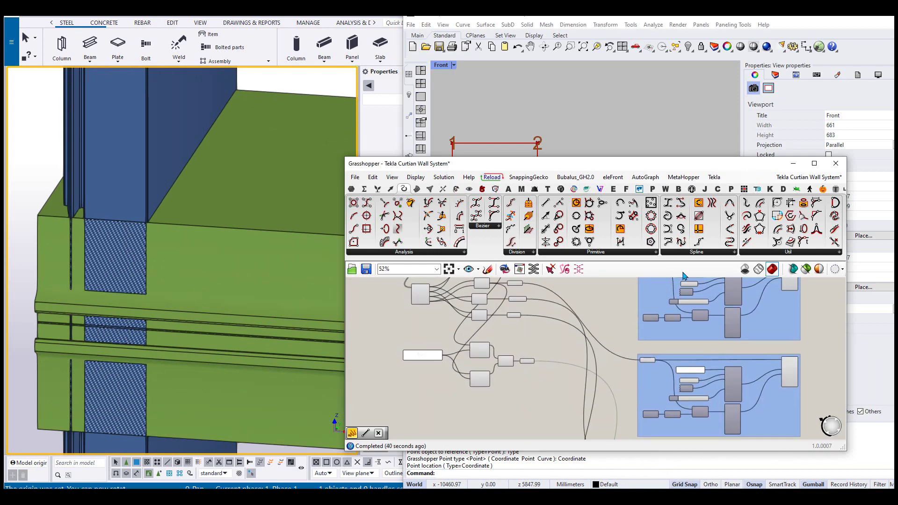
{"action": "left_click_drag", "start_coordinate": [660, 169], "coordinate": [659, 55]}
{"action": "left_click", "coordinate": [639, 75]}
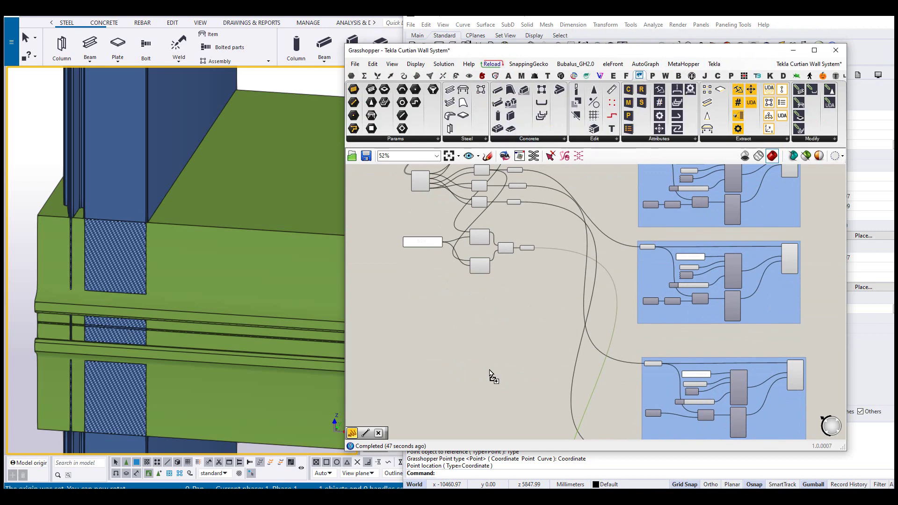
{"action": "left_click", "coordinate": [489, 373]}
{"action": "scroll", "coordinate": [494, 375], "scroll_direction": "up", "scroll_amount": 7}
{"action": "left_click", "coordinate": [513, 373]}
Check the transom's overhanging end, move the Cut component closer below Inter Line and select the Inter Line parameter
{"action": "middle_click", "coordinate": [251, 274]}
{"action": "scroll", "coordinate": [248, 283], "scroll_direction": "down", "scroll_amount": 3}
{"action": "middle_click_drag", "start_coordinate": [290, 276], "coordinate": [195, 268]}
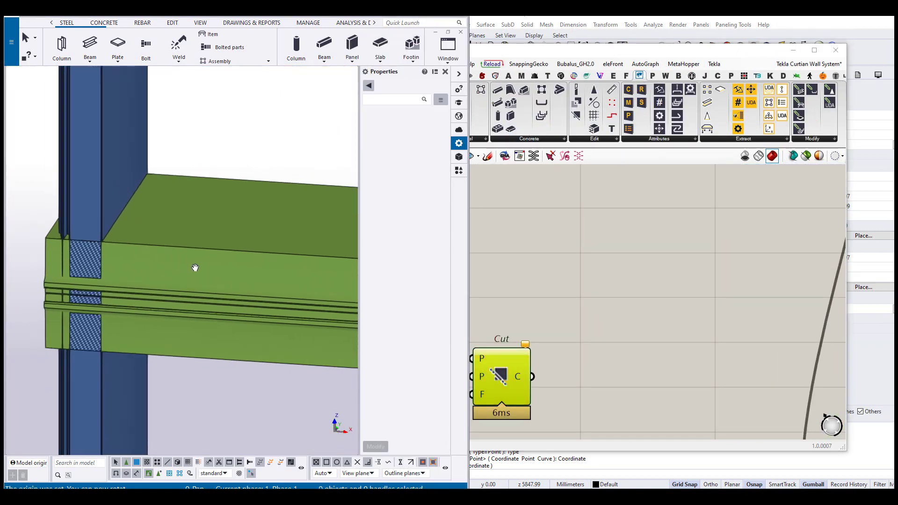
{"action": "scroll", "coordinate": [195, 267], "scroll_direction": "down", "scroll_amount": 1}
{"action": "left_click", "coordinate": [590, 345]}
{"action": "scroll", "coordinate": [591, 345], "scroll_direction": "down", "scroll_amount": 3}
{"action": "left_click", "coordinate": [545, 358]}
{"action": "scroll", "coordinate": [524, 348], "scroll_direction": "up", "scroll_amount": 2}
{"action": "right_click_drag", "start_coordinate": [491, 338], "coordinate": [517, 337]}
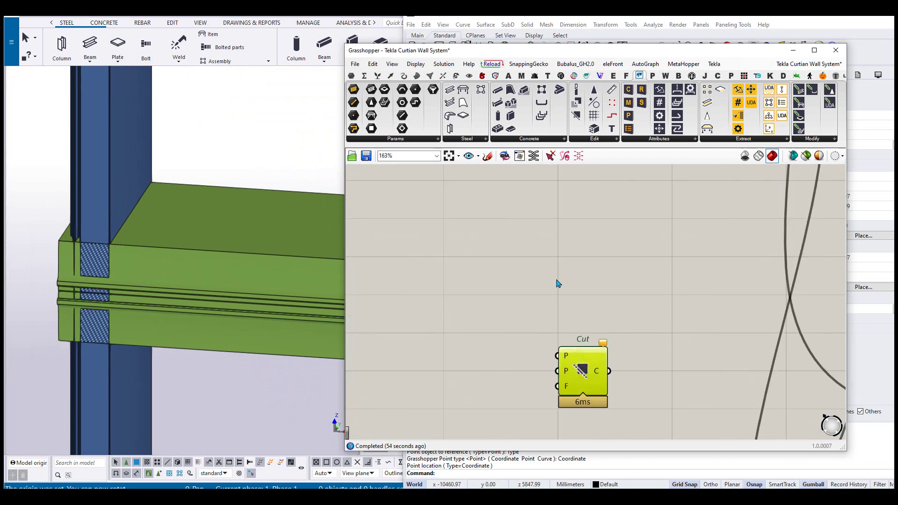
{"action": "right_click_drag", "start_coordinate": [556, 283], "coordinate": [554, 336]}
{"action": "scroll", "coordinate": [554, 336], "scroll_direction": "down", "scroll_amount": 3}
{"action": "left_click_drag", "start_coordinate": [568, 390], "coordinate": [551, 311]}
{"action": "scroll", "coordinate": [546, 225], "scroll_direction": "up", "scroll_amount": 1}
{"action": "left_click", "coordinate": [551, 205]}
{"action": "left_click_drag", "start_coordinate": [600, 202], "coordinate": [592, 202]}
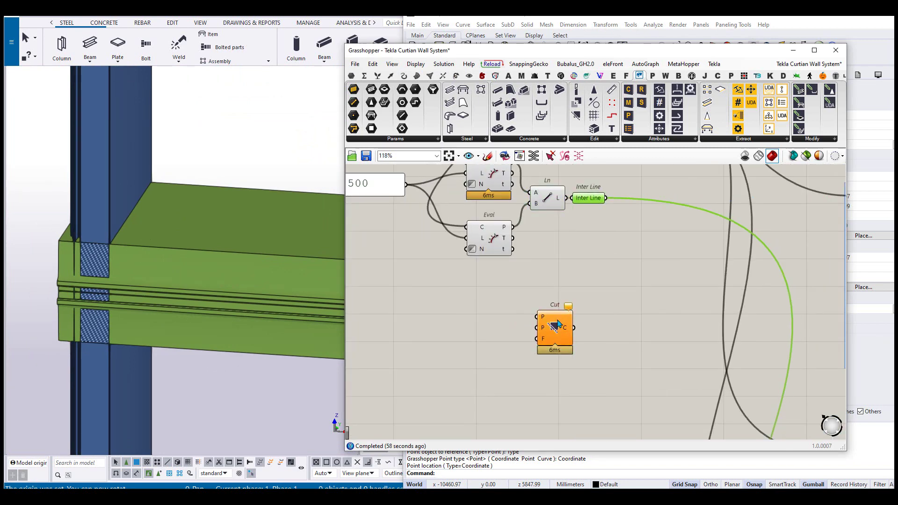
{"action": "left_click_drag", "start_coordinate": [555, 328], "coordinate": [621, 352]}
Lower the Grasshopper window and bring the highlighted Inter Line into view in Rhino's Front viewport
{"action": "left_click", "coordinate": [530, 42]}
{"action": "left_click_drag", "start_coordinate": [544, 44], "coordinate": [557, 184]}
{"action": "scroll", "coordinate": [513, 91], "scroll_direction": "down", "scroll_amount": 6}
{"action": "scroll", "coordinate": [490, 117], "scroll_direction": "up", "scroll_amount": 9}
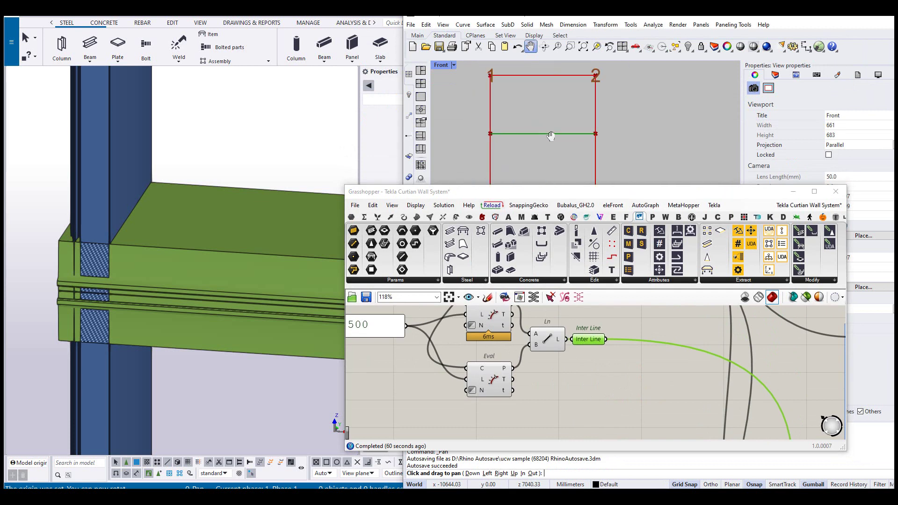
Duplicate the Evaluate Length component and connect Inter Line to the copy's curve input
{"action": "right_click_drag", "start_coordinate": [661, 387], "coordinate": [582, 375]}
{"action": "right_click_drag", "start_coordinate": [498, 391], "coordinate": [553, 391]}
{"action": "left_click_drag", "start_coordinate": [428, 389], "coordinate": [585, 393]}
{"action": "scroll", "coordinate": [585, 344], "scroll_direction": "up", "scroll_amount": 2}
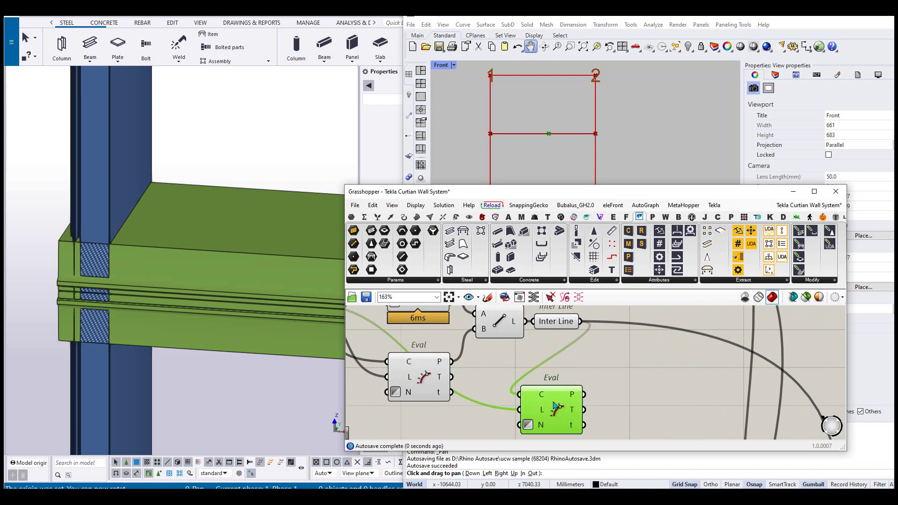
Create a panel containing 30 and connect it to the new Evaluate Length component's length input
{"action": "right_click_drag", "start_coordinate": [554, 406], "coordinate": [586, 392]}
{"action": "double_click", "coordinate": [519, 416]}
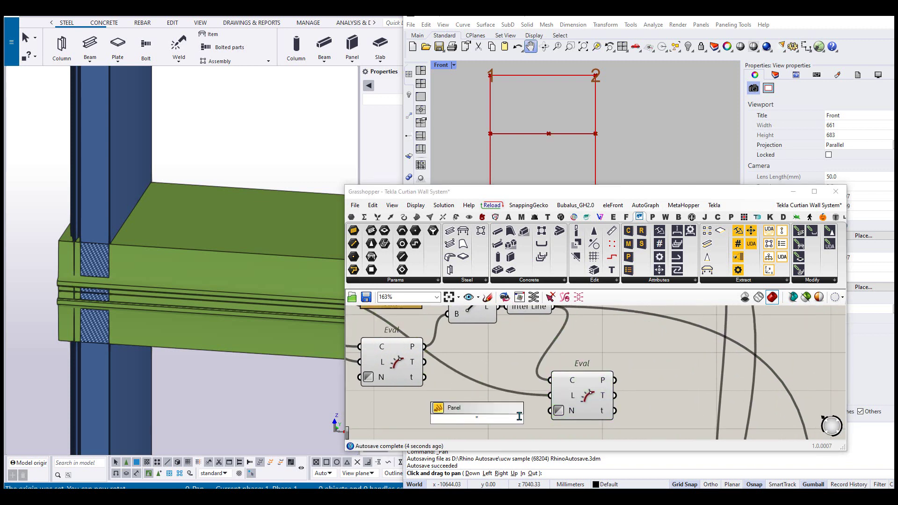
{"action": "type", "text": "\"30"}
{"action": "key", "text": "Return"}
{"action": "scroll", "coordinate": [489, 425], "scroll_direction": "up", "scroll_amount": 1}
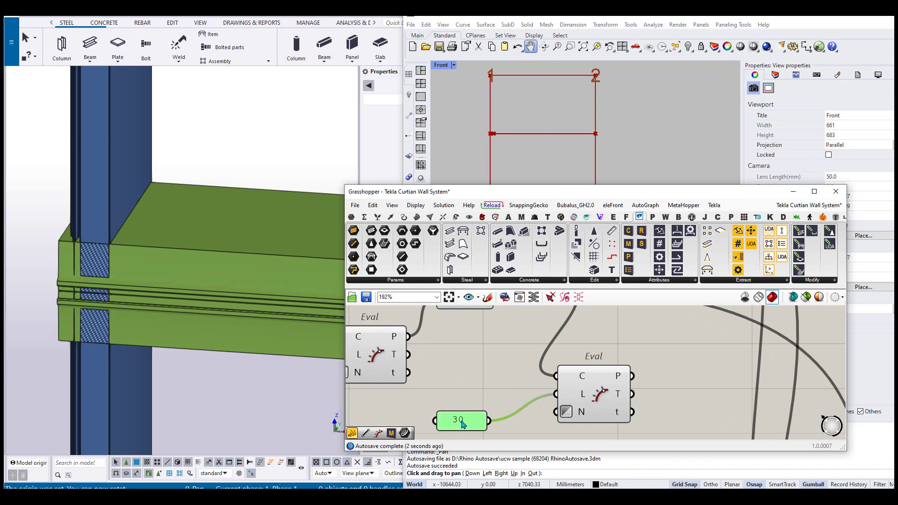
{"action": "right_click_drag", "start_coordinate": [538, 396], "coordinate": [512, 393]}
Highlight the new Evaluate Length component and examine its point on the Inter Line in the Front viewport
{"action": "left_click", "coordinate": [573, 374]}
{"action": "scroll", "coordinate": [501, 132], "scroll_direction": "up", "scroll_amount": 15}
{"action": "right_click", "coordinate": [477, 142]}
{"action": "scroll", "coordinate": [519, 117], "scroll_direction": "down", "scroll_amount": 18}
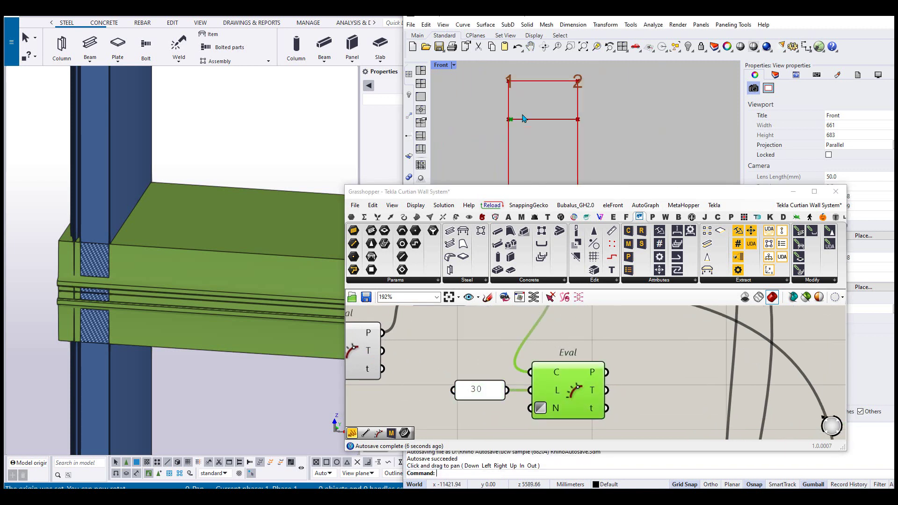
Dimension the horizontal distance from the mullion centreline's circle to the adjacent profile corner in Rhino's Top viewport
{"action": "key", "text": "ctrl+Tab"}
{"action": "key", "text": "ctrl+Tab"}
{"action": "key", "text": "ctrl+Tab"}
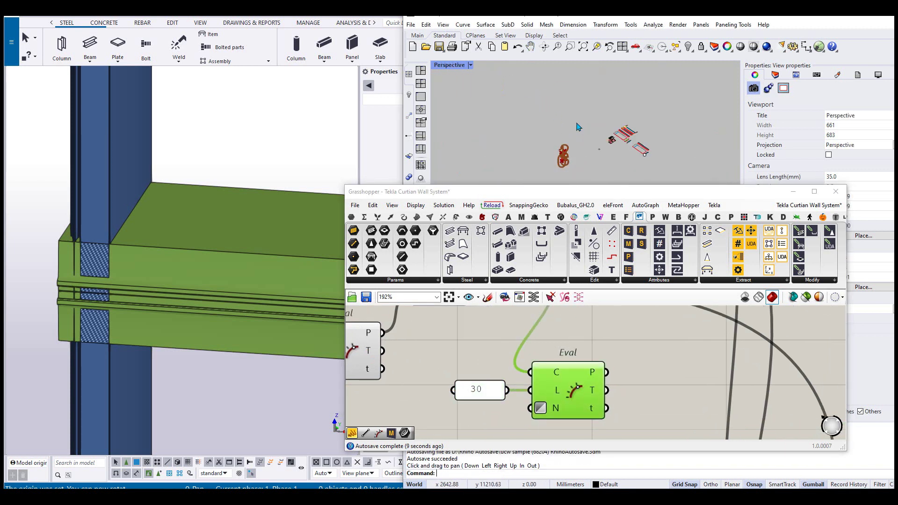
{"action": "scroll", "coordinate": [628, 162], "scroll_direction": "up", "scroll_amount": 8}
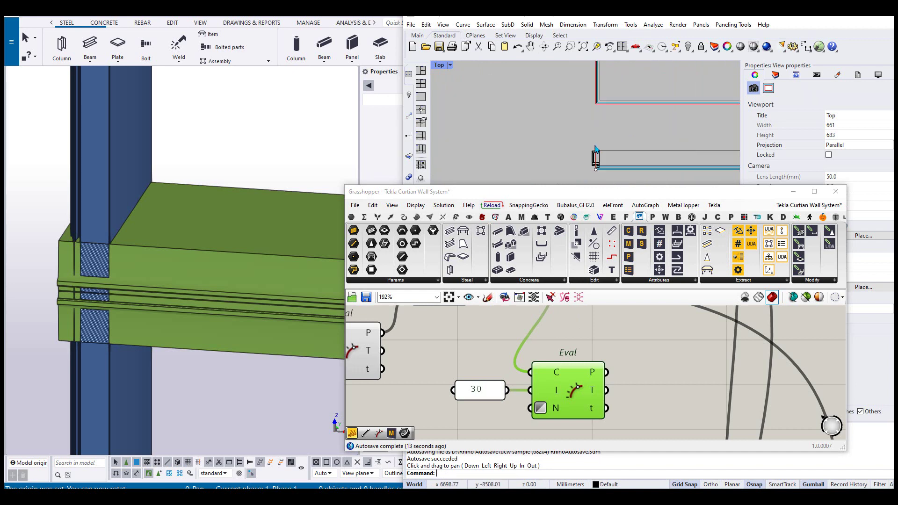
{"action": "left_click", "coordinate": [571, 25]}
{"action": "left_click", "coordinate": [586, 36]}
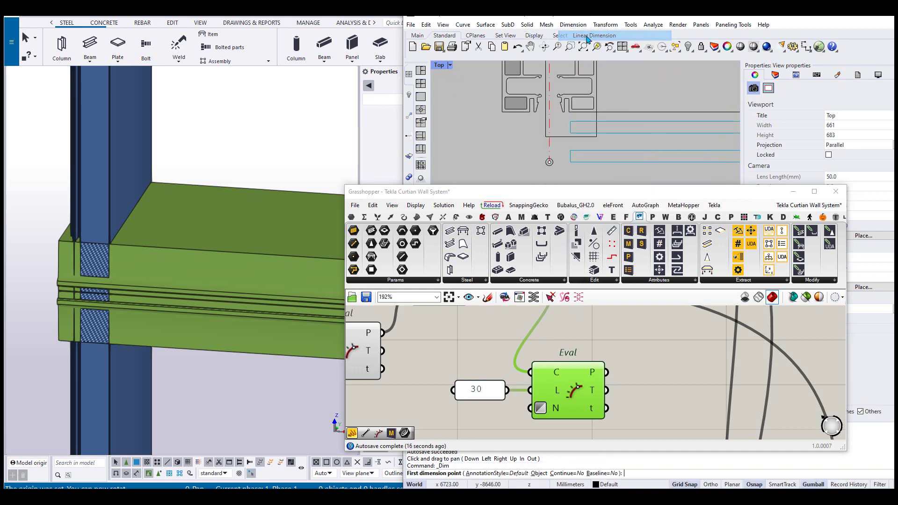
{"action": "left_click", "coordinate": [549, 162]}
{"action": "left_click", "coordinate": [596, 137]}
{"action": "left_click", "coordinate": [580, 178]}
{"action": "scroll", "coordinate": [580, 177], "scroll_direction": "up", "scroll_amount": 14}
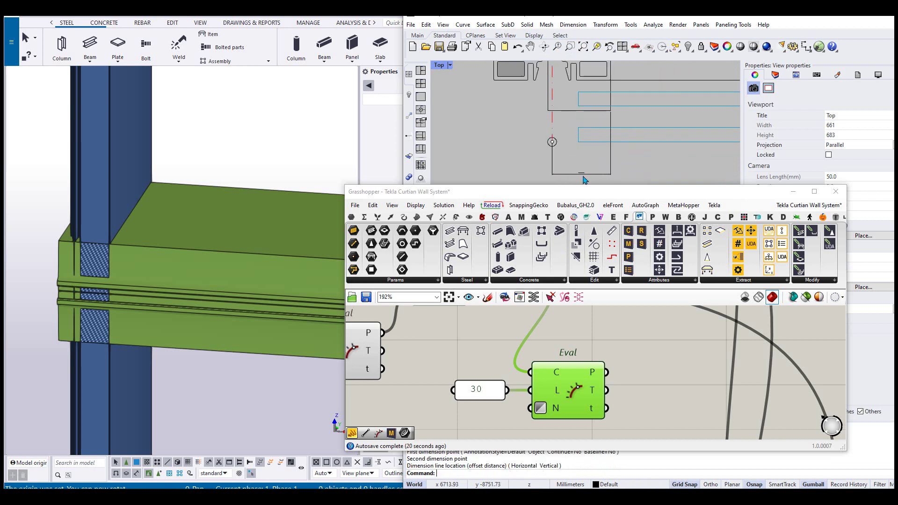
{"action": "right_click_drag", "start_coordinate": [578, 176], "coordinate": [603, 151]}
Set the panel feeding the new Evaluate Length component to 32.5
{"action": "double_click", "coordinate": [484, 396]}
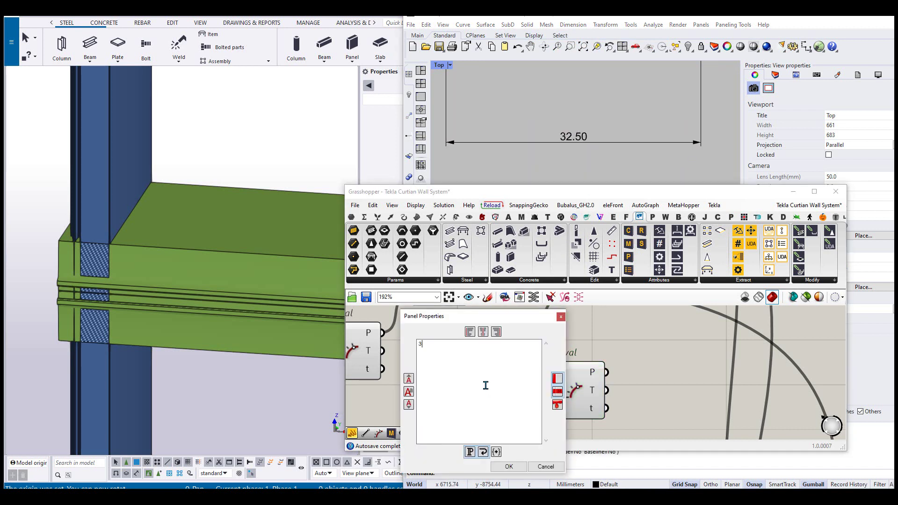
{"action": "left_click", "coordinate": [508, 467]}
{"action": "scroll", "coordinate": [573, 365], "scroll_direction": "down", "scroll_amount": 5}
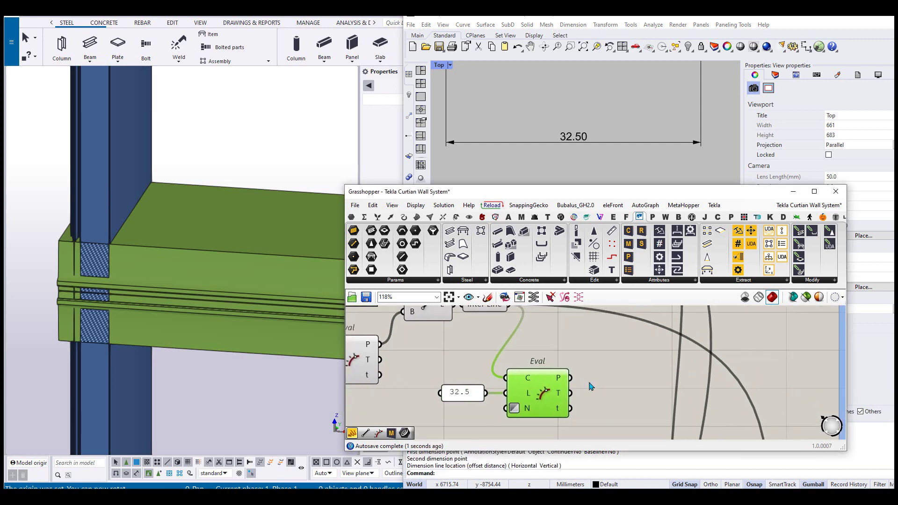
Add a Perp Frame component fed by the Inter Line curve and the new Evaluate Length component's t output
{"action": "left_click_drag", "start_coordinate": [574, 364], "coordinate": [561, 387]}
{"action": "left_click", "coordinate": [608, 388]}
{"action": "scroll", "coordinate": [579, 375], "scroll_direction": "up", "scroll_amount": 4}
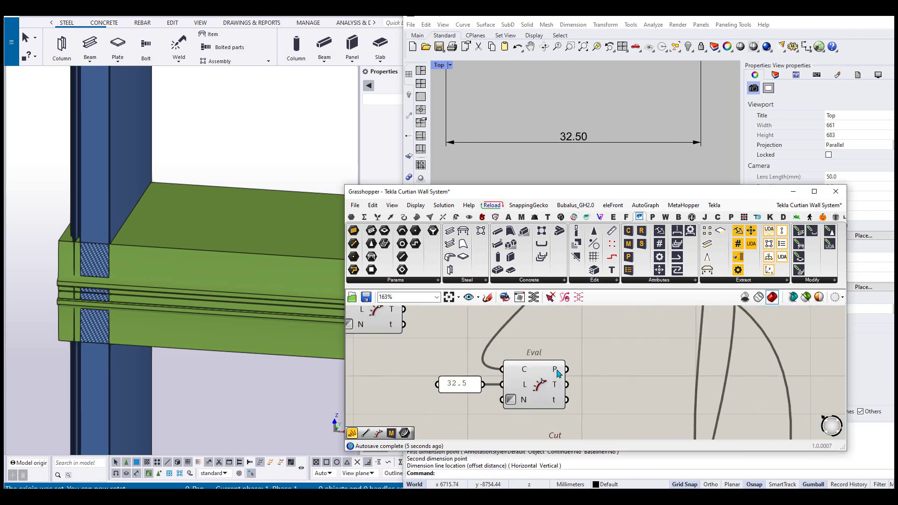
{"action": "scroll", "coordinate": [561, 382], "scroll_direction": "down", "scroll_amount": 3}
{"action": "left_click", "coordinate": [404, 217]}
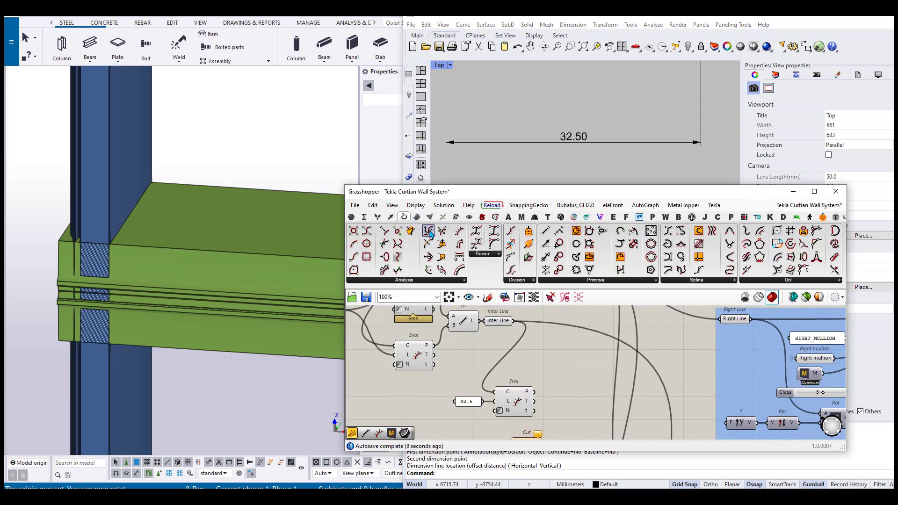
{"action": "left_click", "coordinate": [566, 395]}
{"action": "scroll", "coordinate": [566, 395], "scroll_direction": "up", "scroll_amount": 3}
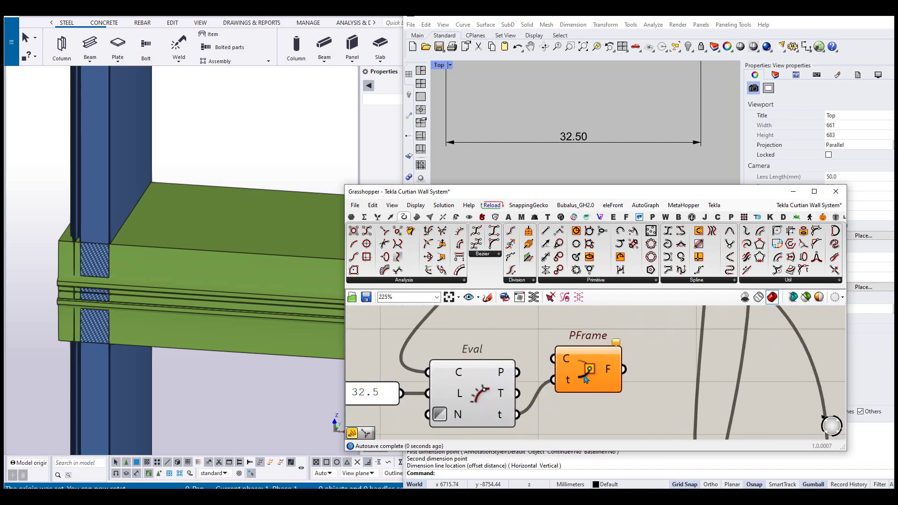
{"action": "scroll", "coordinate": [544, 346], "scroll_direction": "down", "scroll_amount": 2}
{"action": "left_click_drag", "start_coordinate": [558, 401], "coordinate": [557, 406]}
{"action": "right_click_drag", "start_coordinate": [557, 401], "coordinate": [544, 356]}
Switch Rhino to the Perspective viewport and examine the perpendicular frame on the Inter Line
{"action": "scroll", "coordinate": [573, 156], "scroll_direction": "down", "scroll_amount": 12}
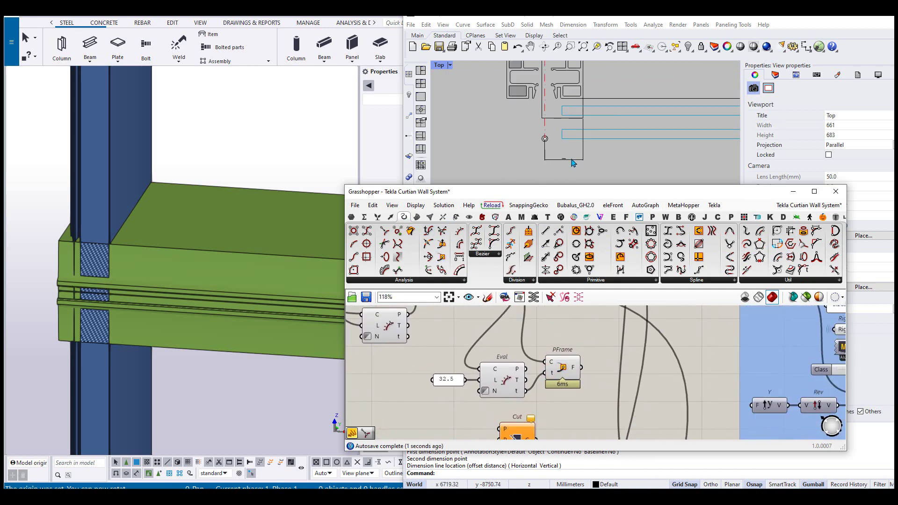
{"action": "right_click_drag", "start_coordinate": [590, 101], "coordinate": [584, 127]}
{"action": "key", "text": "ctrl+Tab"}
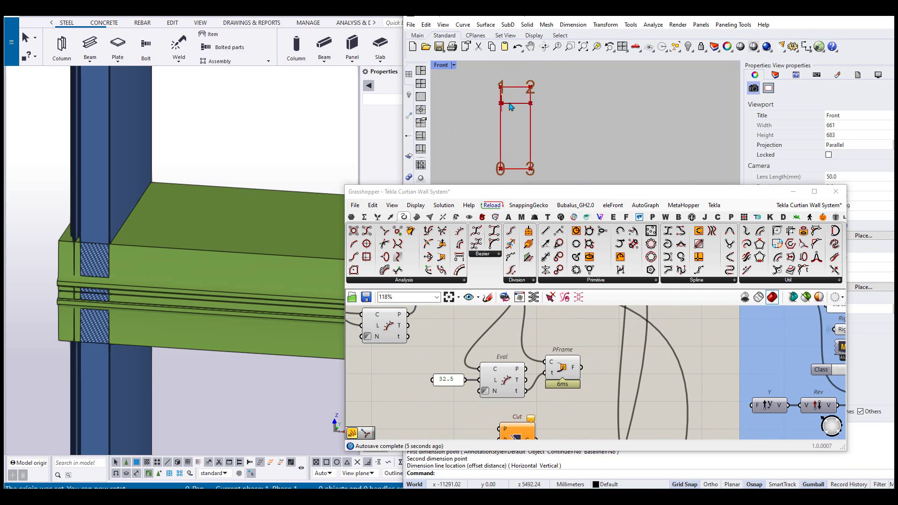
{"action": "key", "text": "ctrl+F4"}
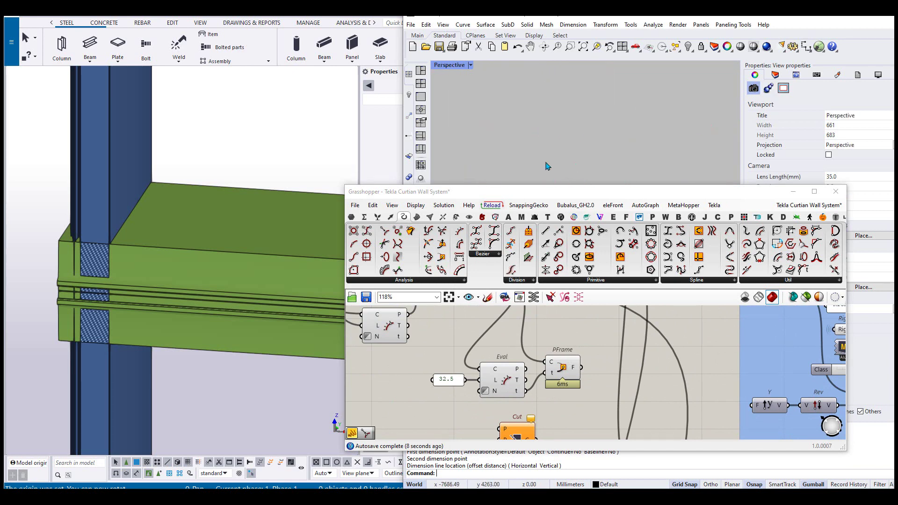
{"action": "scroll", "coordinate": [540, 149], "scroll_direction": "down", "scroll_amount": 4}
Move the 32.5 panel, its Evaluate Length and the Perp Frame together slightly farther above the Cut component
{"action": "scroll", "coordinate": [528, 368], "scroll_direction": "down", "scroll_amount": 5}
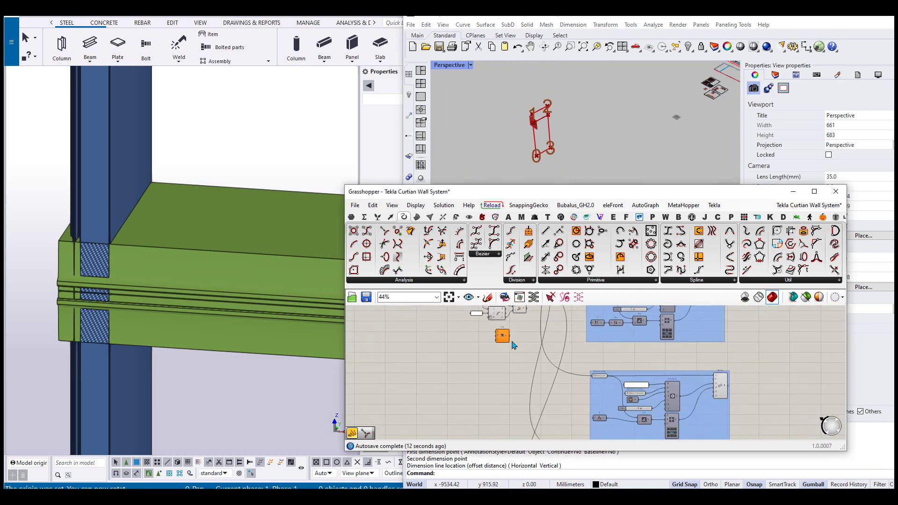
{"action": "scroll", "coordinate": [527, 367], "scroll_direction": "up", "scroll_amount": 2}
{"action": "left_click_drag", "start_coordinate": [450, 332], "coordinate": [538, 364]}
{"action": "left_click_drag", "start_coordinate": [492, 349], "coordinate": [499, 342]}
{"action": "scroll", "coordinate": [512, 360], "scroll_direction": "down", "scroll_amount": 2}
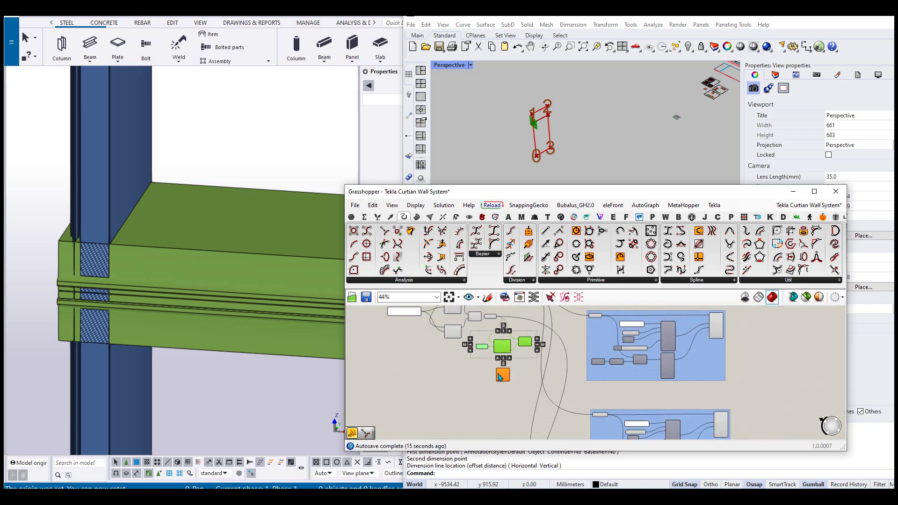
Place the Cut component beside the inter transom's Beam and connect the Beam and Perp Frame outputs to its part and plane inputs
{"action": "scroll", "coordinate": [503, 374], "scroll_direction": "up", "scroll_amount": 5}
{"action": "left_click_drag", "start_coordinate": [501, 374], "coordinate": [635, 389]}
{"action": "scroll", "coordinate": [577, 348], "scroll_direction": "down", "scroll_amount": 2}
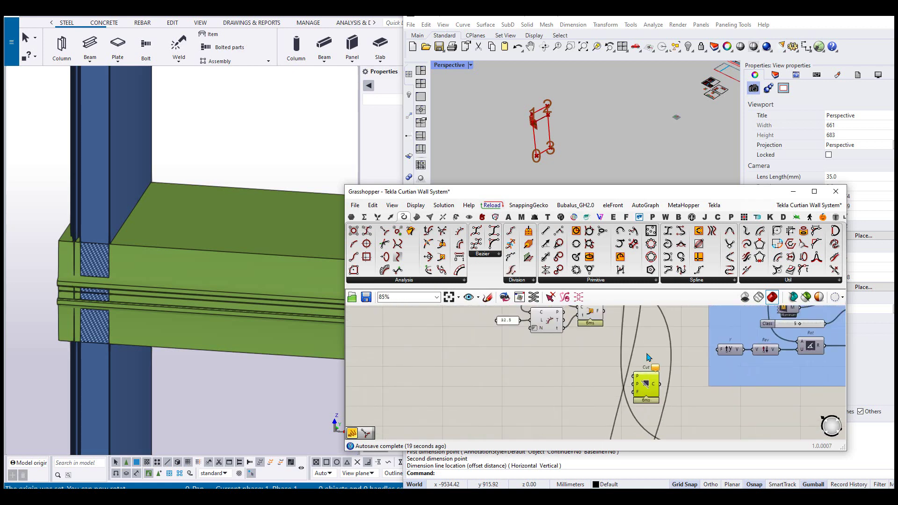
{"action": "scroll", "coordinate": [561, 388], "scroll_direction": "down", "scroll_amount": 3}
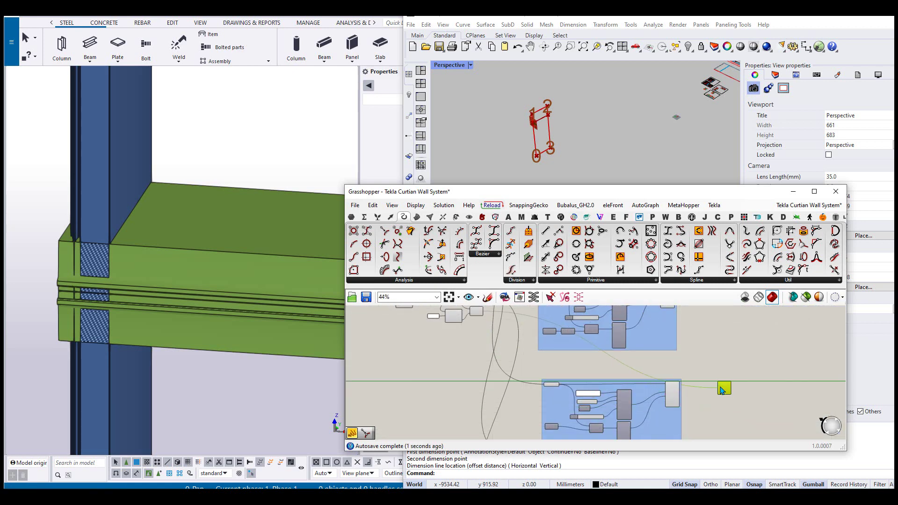
{"action": "scroll", "coordinate": [723, 390], "scroll_direction": "down", "scroll_amount": 5}
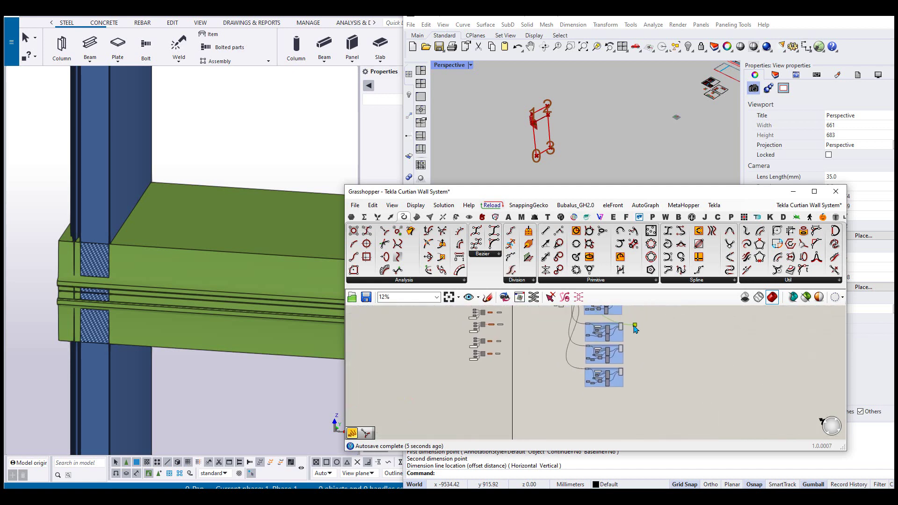
{"action": "scroll", "coordinate": [636, 381], "scroll_direction": "up", "scroll_amount": 10}
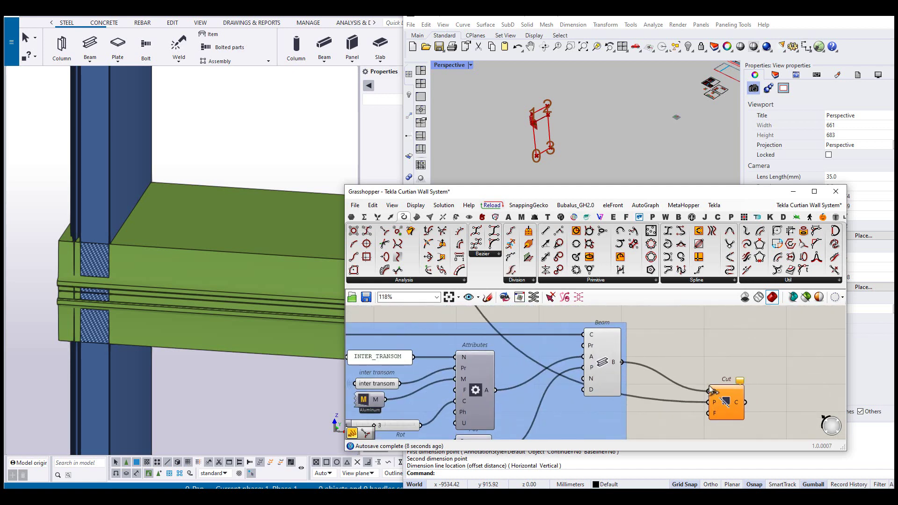
Align the Cut component with the inter transom's Beam output and invert its F input
{"action": "left_click_drag", "start_coordinate": [726, 401], "coordinate": [708, 372]}
{"action": "scroll", "coordinate": [699, 387], "scroll_direction": "up", "scroll_amount": 2}
{"action": "right_click", "coordinate": [696, 386]}
{"action": "left_click", "coordinate": [720, 403]}
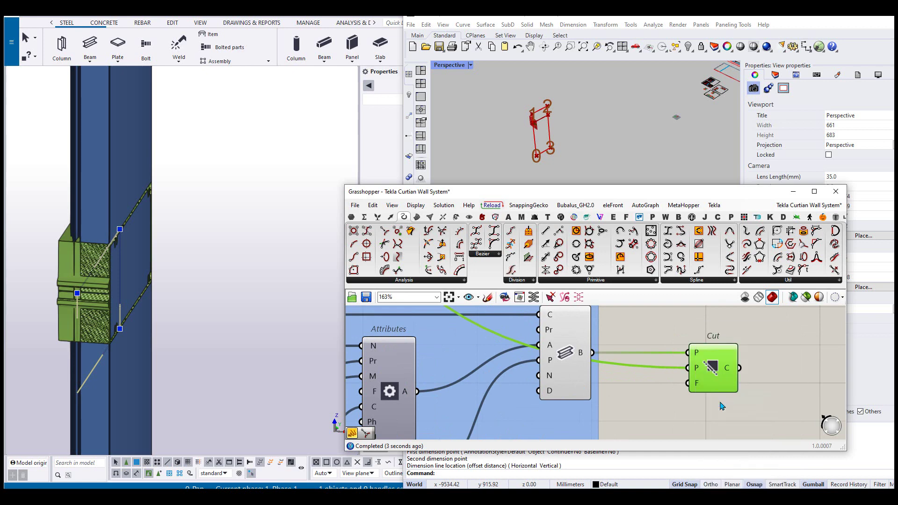
Examine both ends of the intermediate transom at the mullions in the Tekla model
{"action": "scroll", "coordinate": [166, 320], "scroll_direction": "down", "scroll_amount": 1}
{"action": "middle_click_drag", "start_coordinate": [166, 320], "coordinate": [137, 308]}
{"action": "left_click", "coordinate": [129, 281]}
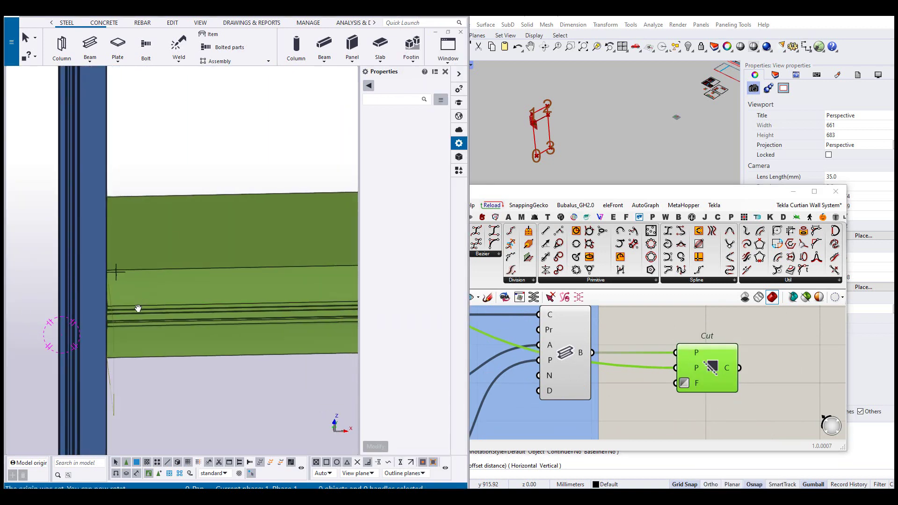
{"action": "scroll", "coordinate": [138, 308], "scroll_direction": "down", "scroll_amount": 5}
{"action": "middle_click_drag", "start_coordinate": [341, 316], "coordinate": [214, 321]}
{"action": "scroll", "coordinate": [237, 330], "scroll_direction": "up", "scroll_amount": 5}
Duplicate the 32.5 panel and its Evaluate Length component, placing the copies below the originals on the Grasshopper canvas
{"action": "scroll", "coordinate": [673, 384], "scroll_direction": "down", "scroll_amount": 5}
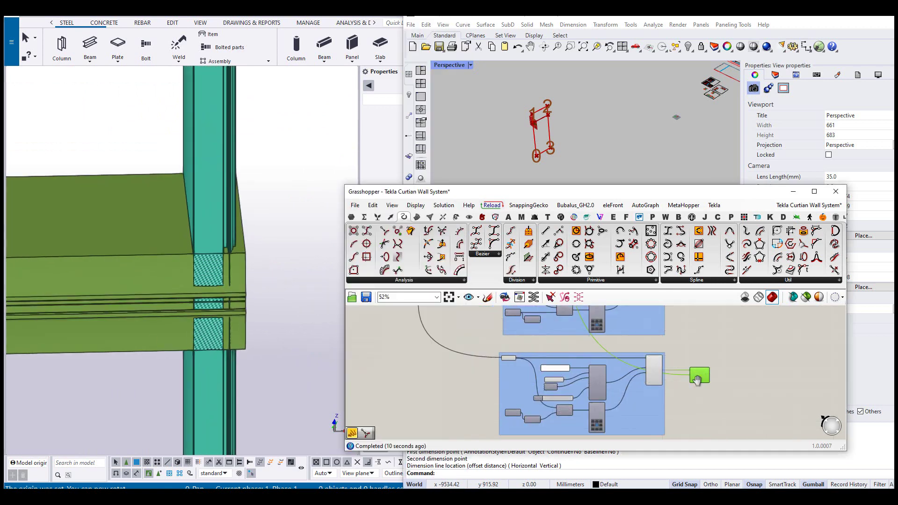
{"action": "scroll", "coordinate": [685, 376], "scroll_direction": "up", "scroll_amount": 3}
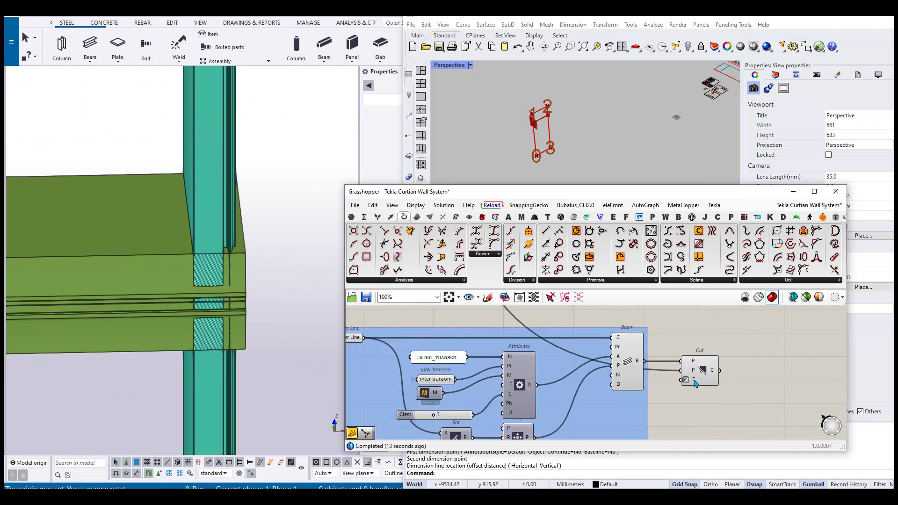
{"action": "left_click", "coordinate": [751, 398]}
{"action": "scroll", "coordinate": [715, 395], "scroll_direction": "down", "scroll_amount": 7}
{"action": "scroll", "coordinate": [594, 338], "scroll_direction": "up", "scroll_amount": 5}
{"action": "right_click_drag", "start_coordinate": [593, 339], "coordinate": [593, 395]}
{"action": "scroll", "coordinate": [613, 400], "scroll_direction": "up", "scroll_amount": 2}
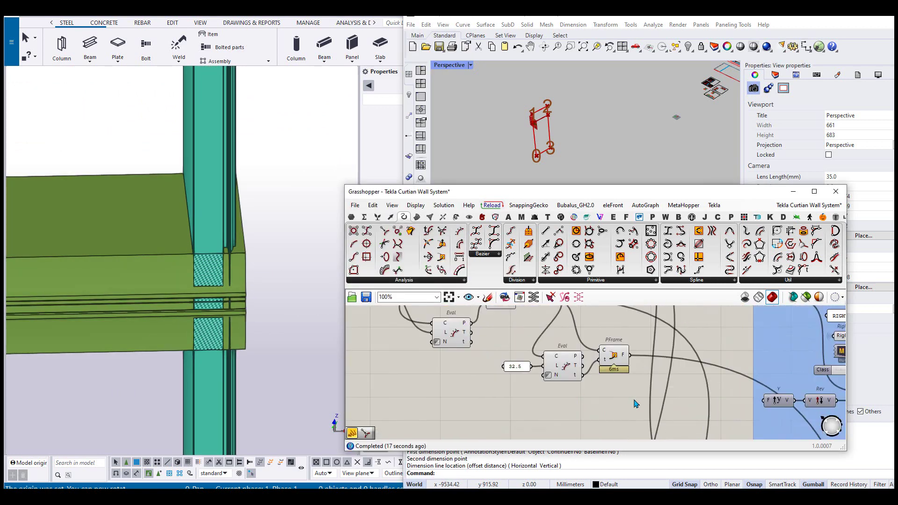
{"action": "left_click_drag", "start_coordinate": [508, 352], "coordinate": [509, 352]}
{"action": "left_click_drag", "start_coordinate": [573, 371], "coordinate": [566, 421], "text": "alt"}
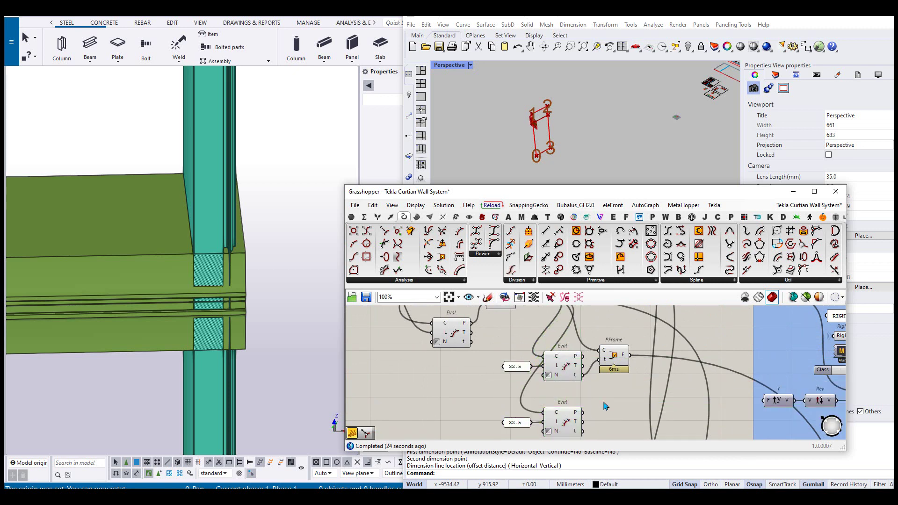
{"action": "right_click_drag", "start_coordinate": [575, 391], "coordinate": [592, 360]}
{"action": "left_click_drag", "start_coordinate": [592, 403], "coordinate": [592, 417]}
{"action": "left_click", "coordinate": [502, 384]}
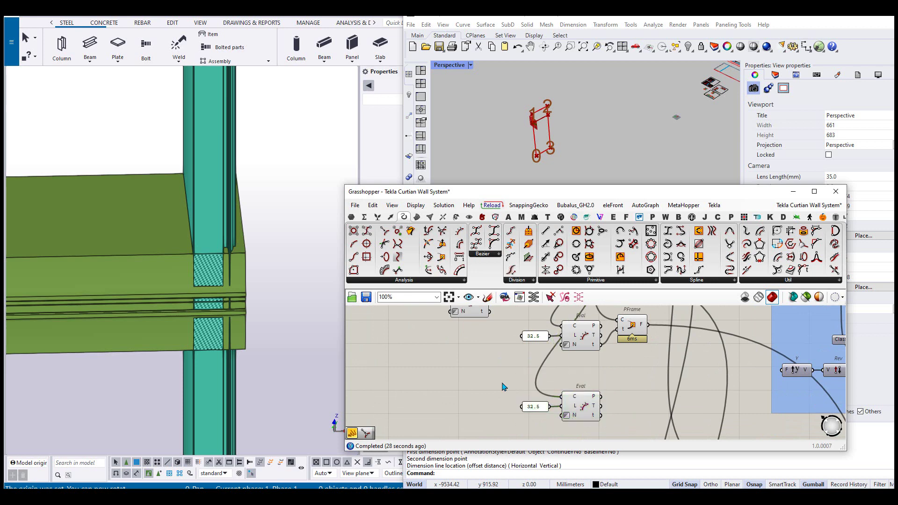
Insert a Flip Curve component between the Inter Line and the duplicated Evaluate Length component's curve input
{"action": "scroll", "coordinate": [542, 382], "scroll_direction": "up", "scroll_amount": 2}
{"action": "scroll", "coordinate": [538, 374], "scroll_direction": "down", "scroll_amount": 1}
{"action": "double_click", "coordinate": [515, 381]}
{"action": "type", "text": "Fl"}
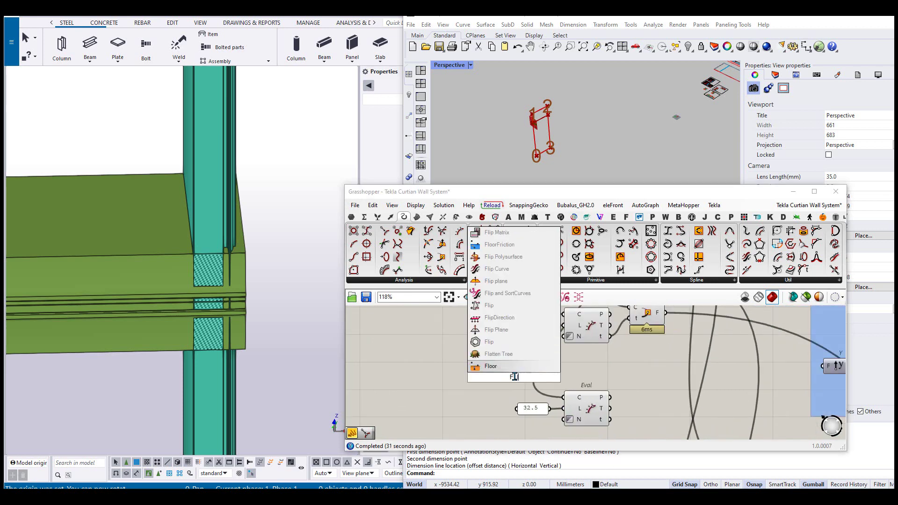
{"action": "left_click", "coordinate": [518, 370]}
{"action": "scroll", "coordinate": [568, 326], "scroll_direction": "down", "scroll_amount": 2}
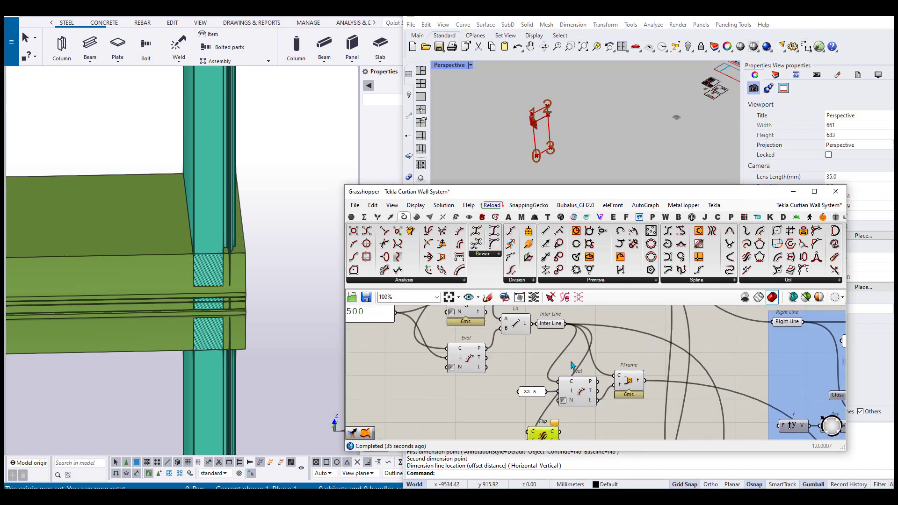
{"action": "left_click_drag", "start_coordinate": [531, 411], "coordinate": [533, 415]}
{"action": "scroll", "coordinate": [529, 384], "scroll_direction": "up", "scroll_amount": 2}
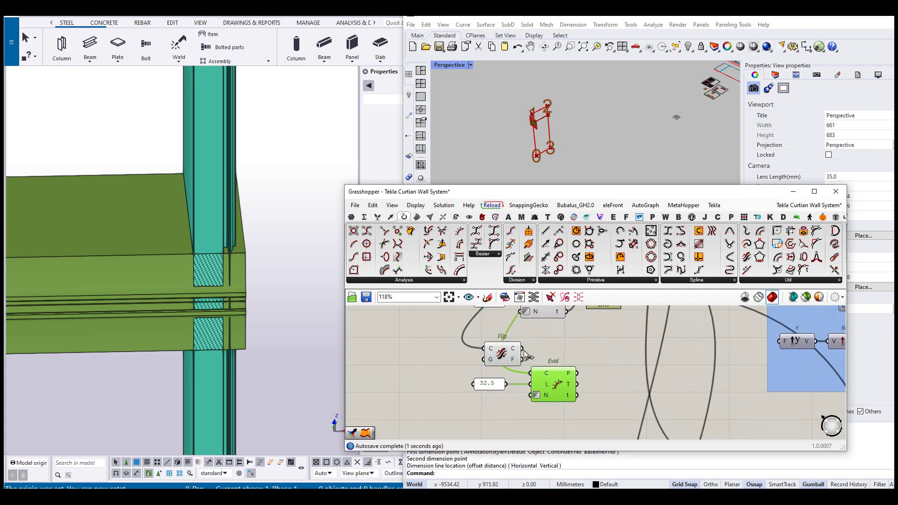
{"action": "left_click_drag", "start_coordinate": [508, 353], "coordinate": [508, 361]}
Duplicate the Perp Frame and connect the flipped curve and the second Evaluate Length's t output to the copy
{"action": "right_click_drag", "start_coordinate": [584, 378], "coordinate": [513, 406]}
{"action": "scroll", "coordinate": [514, 406], "scroll_direction": "down", "scroll_amount": 2}
{"action": "left_click_drag", "start_coordinate": [520, 339], "coordinate": [537, 381], "text": "alt"}
{"action": "scroll", "coordinate": [505, 401], "scroll_direction": "up", "scroll_amount": 2}
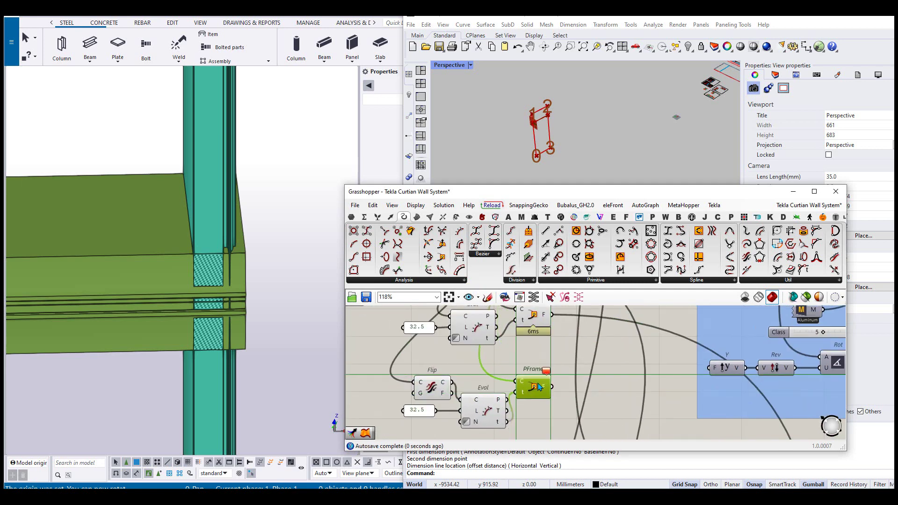
{"action": "scroll", "coordinate": [543, 382], "scroll_direction": "down", "scroll_amount": 2}
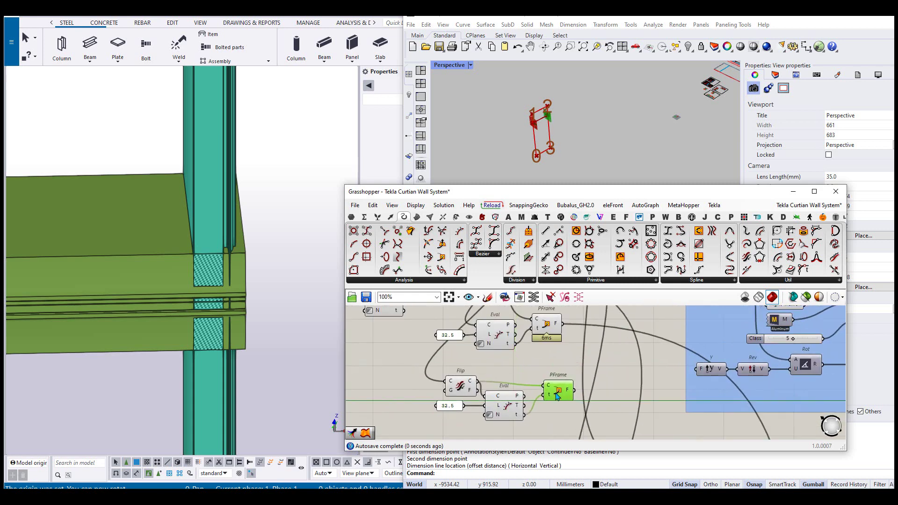
Duplicate the inter transom's Cut component and connect the second Perp Frame to the copy's plane input
{"action": "scroll", "coordinate": [594, 394], "scroll_direction": "down", "scroll_amount": 8}
{"action": "right_click_drag", "start_coordinate": [597, 433], "coordinate": [593, 371]}
{"action": "scroll", "coordinate": [596, 405], "scroll_direction": "down", "scroll_amount": 1}
{"action": "scroll", "coordinate": [586, 392], "scroll_direction": "up", "scroll_amount": 7}
{"action": "left_click", "coordinate": [547, 374]}
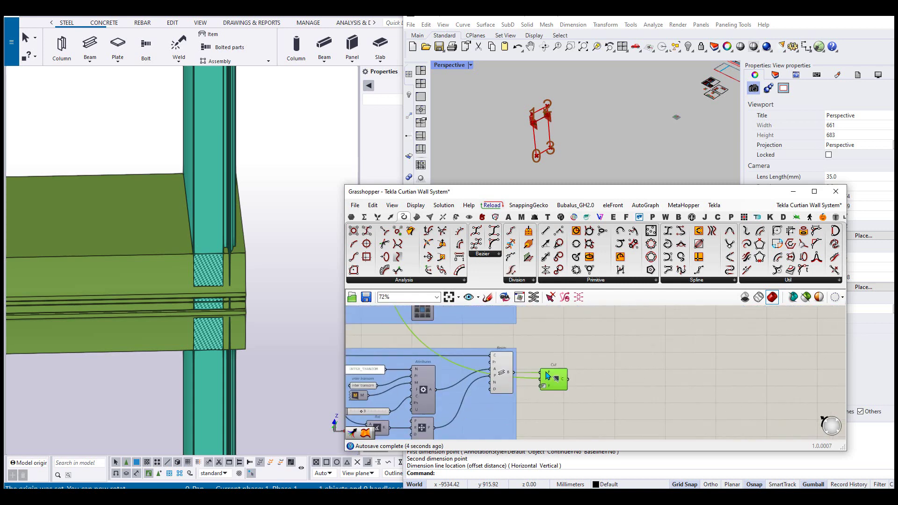
{"action": "left_click_drag", "start_coordinate": [566, 383], "coordinate": [556, 417], "text": "alt"}
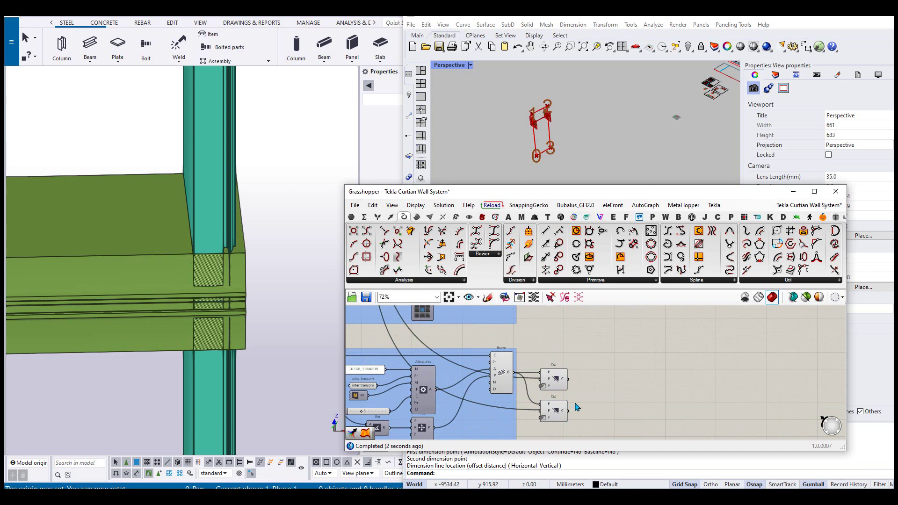
{"action": "scroll", "coordinate": [577, 407], "scroll_direction": "down", "scroll_amount": 10}
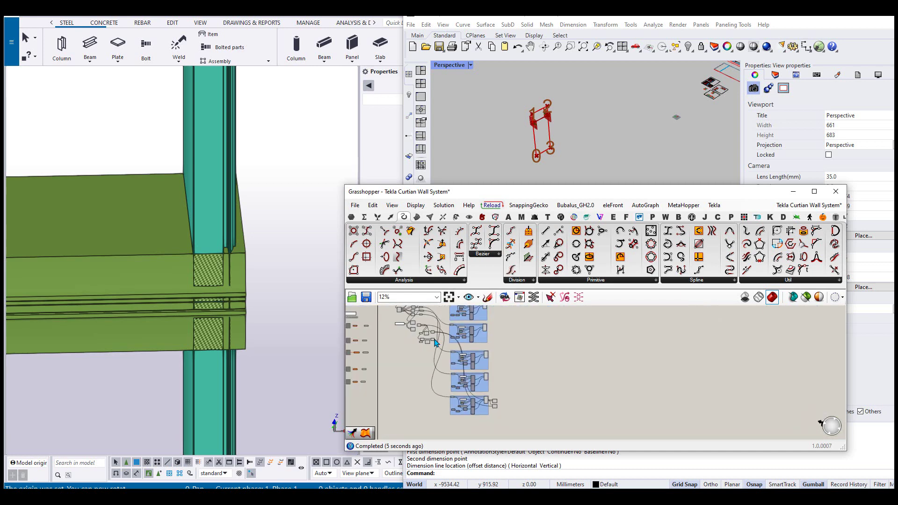
{"action": "left_click_drag", "start_coordinate": [439, 359], "coordinate": [435, 343]}
{"action": "scroll", "coordinate": [435, 342], "scroll_direction": "up", "scroll_amount": 1}
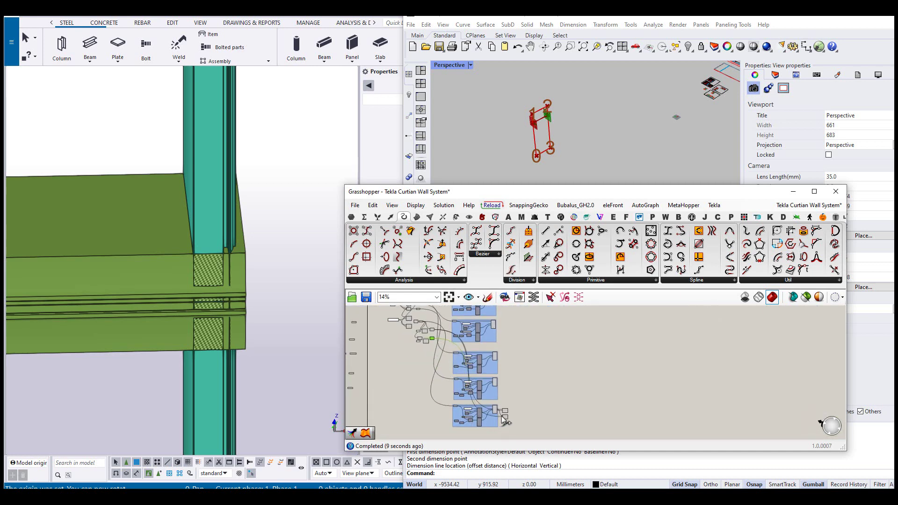
Inspect the intermediate transom's ends against both mullions in the Tekla model
{"action": "scroll", "coordinate": [244, 314], "scroll_direction": "down", "scroll_amount": 3}
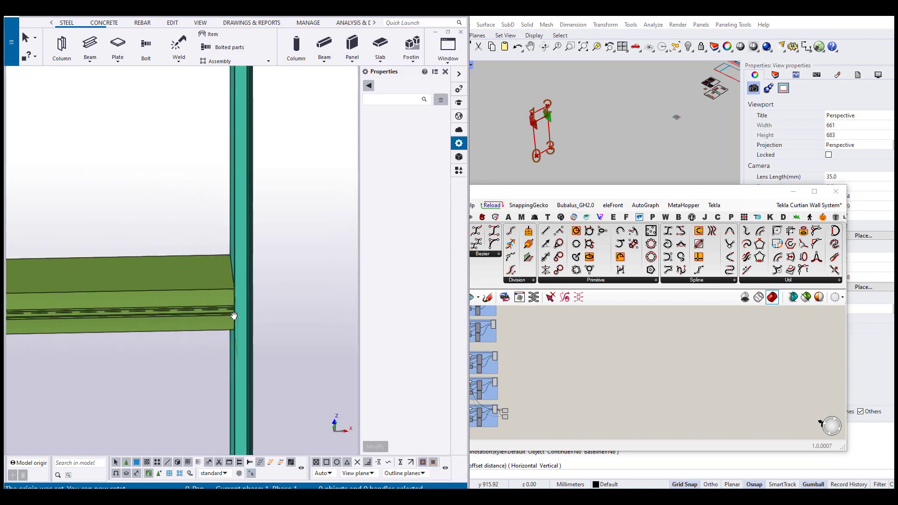
{"action": "middle_click_drag", "start_coordinate": [277, 289], "coordinate": [248, 284], "text": "ctrl"}
{"action": "scroll", "coordinate": [241, 285], "scroll_direction": "up", "scroll_amount": 3}
{"action": "scroll", "coordinate": [249, 285], "scroll_direction": "down", "scroll_amount": 3}
{"action": "middle_click_drag", "start_coordinate": [180, 275], "coordinate": [186, 348], "text": "ctrl"}
{"action": "scroll", "coordinate": [187, 349], "scroll_direction": "up", "scroll_amount": 3}
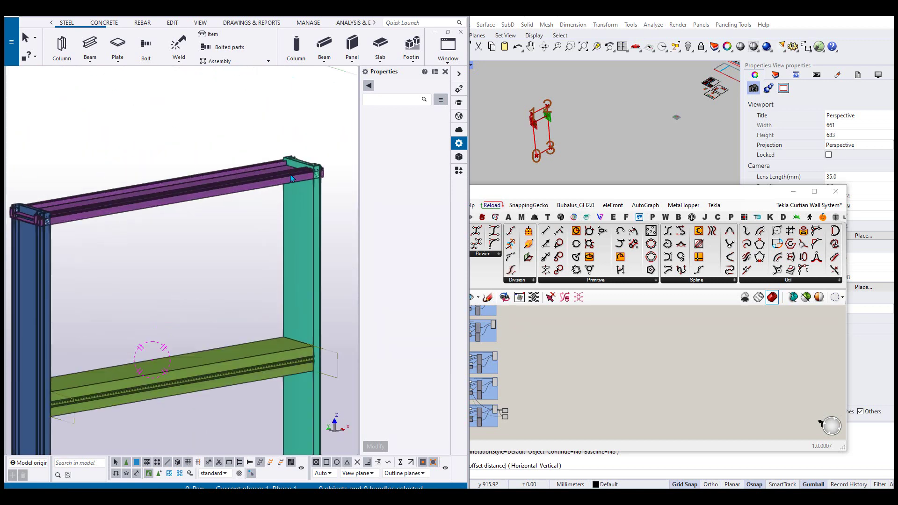
Examine how the top transom's ends meet the left and right mullions in the Tekla model
{"action": "middle_click_drag", "start_coordinate": [263, 236], "coordinate": [242, 343]}
{"action": "scroll", "coordinate": [263, 286], "scroll_direction": "up", "scroll_amount": 5}
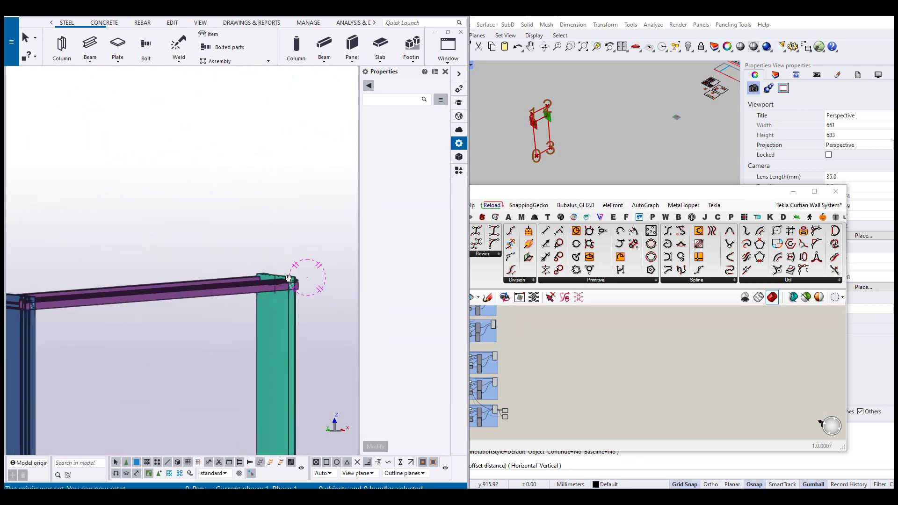
{"action": "middle_click_drag", "start_coordinate": [235, 293], "coordinate": [138, 290], "text": "ctrl"}
{"action": "scroll", "coordinate": [136, 285], "scroll_direction": "down", "scroll_amount": 6}
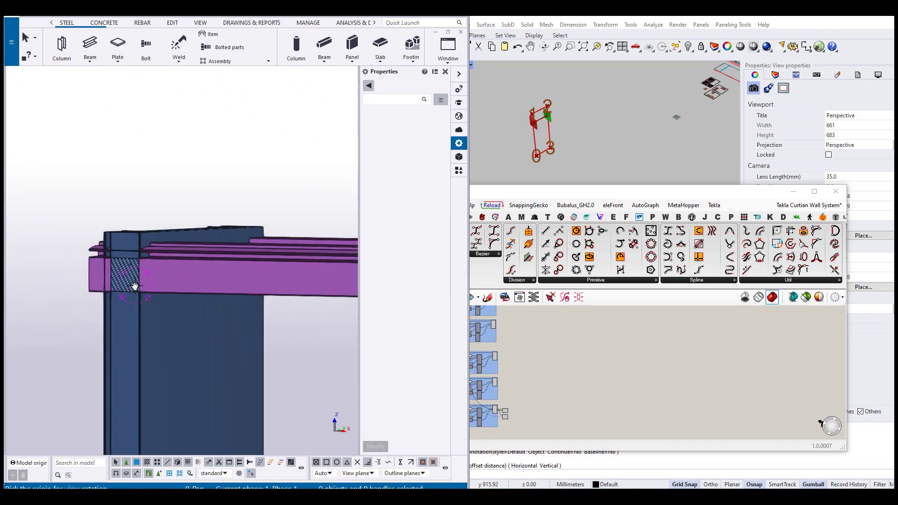
{"action": "key", "text": "v"}
{"action": "scroll", "coordinate": [121, 248], "scroll_direction": "down", "scroll_amount": 2}
Examine how the bottom transom's ends meet the mullions in the Tekla model
{"action": "middle_click_drag", "start_coordinate": [121, 248], "coordinate": [160, 70]}
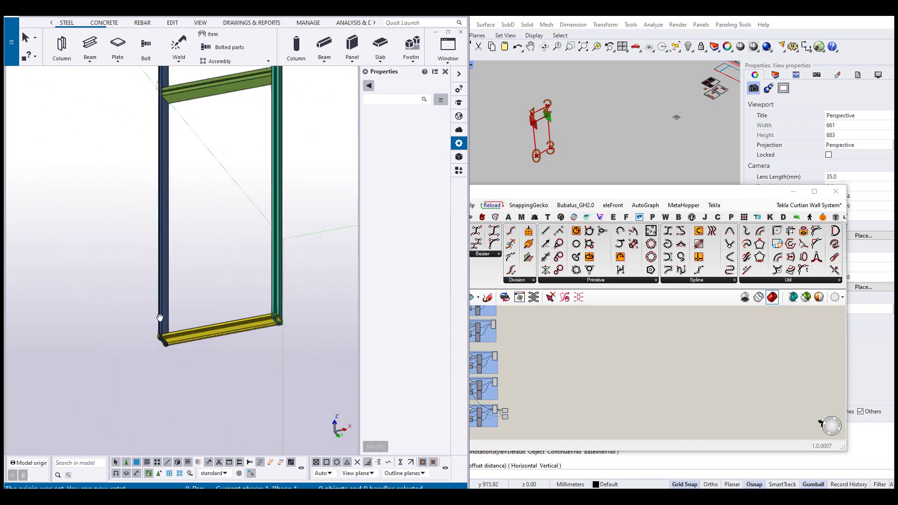
{"action": "middle_click_drag", "start_coordinate": [161, 317], "coordinate": [166, 341], "text": "ctrl"}
{"action": "scroll", "coordinate": [166, 341], "scroll_direction": "up", "scroll_amount": 6}
{"action": "scroll", "coordinate": [166, 341], "scroll_direction": "down", "scroll_amount": 2}
{"action": "middle_click_drag", "start_coordinate": [281, 355], "coordinate": [189, 332]}
{"action": "scroll", "coordinate": [192, 329], "scroll_direction": "up", "scroll_amount": 4}
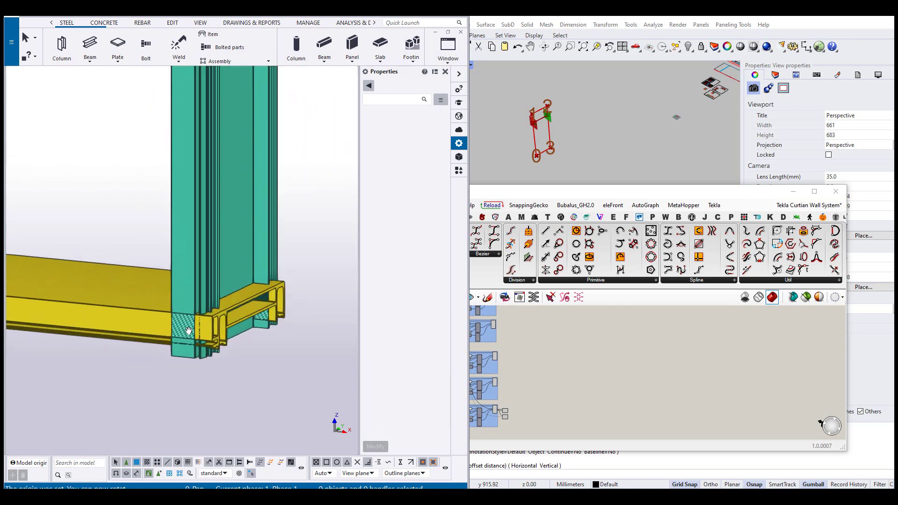
Place a Data Dam component between the inter transom's Beam and Cut components
{"action": "left_click", "coordinate": [573, 377]}
{"action": "scroll", "coordinate": [574, 376], "scroll_direction": "down", "scroll_amount": 2}
{"action": "right_click_drag", "start_coordinate": [528, 406], "coordinate": [588, 388]}
{"action": "scroll", "coordinate": [588, 388], "scroll_direction": "up", "scroll_amount": 10}
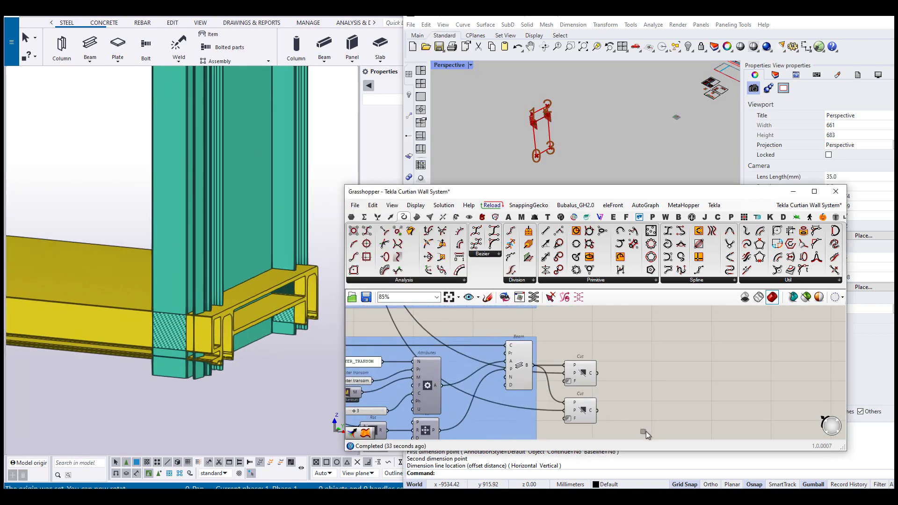
{"action": "scroll", "coordinate": [585, 373], "scroll_direction": "up", "scroll_amount": 2}
{"action": "left_click_drag", "start_coordinate": [646, 431], "coordinate": [646, 373]}
{"action": "left_click", "coordinate": [709, 377]}
{"action": "right_click_drag", "start_coordinate": [650, 383], "coordinate": [629, 382]}
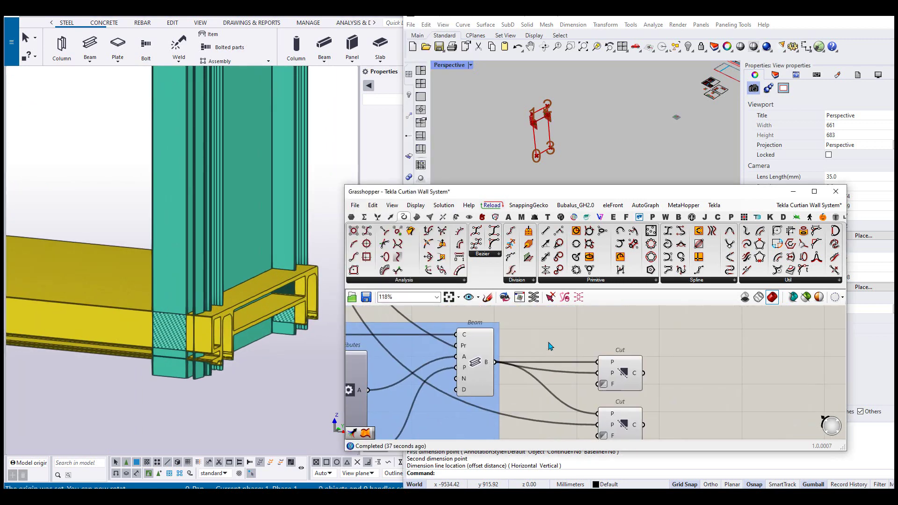
{"action": "double_click", "coordinate": [550, 346]}
{"action": "type", "text": "DATA"}
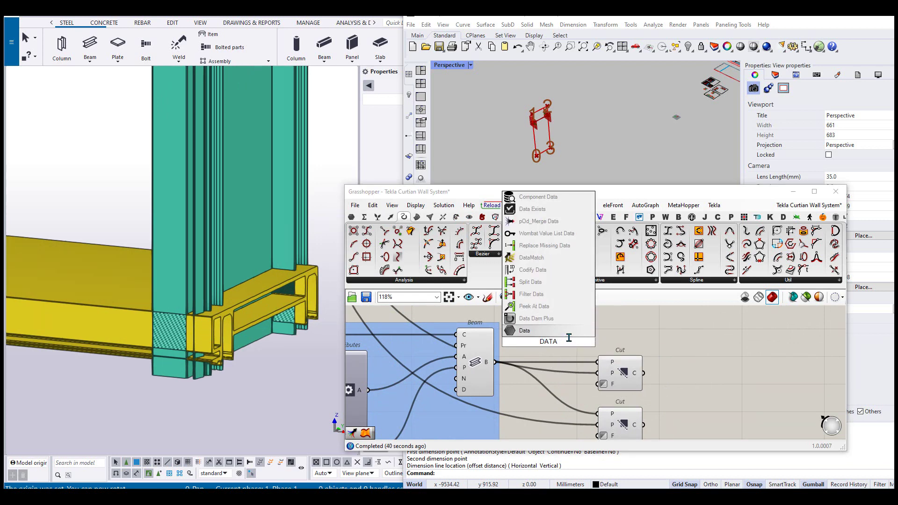
{"action": "type", "text": " DAM"}
{"action": "left_click", "coordinate": [551, 328]}
{"action": "scroll", "coordinate": [551, 354], "scroll_direction": "up", "scroll_amount": 1}
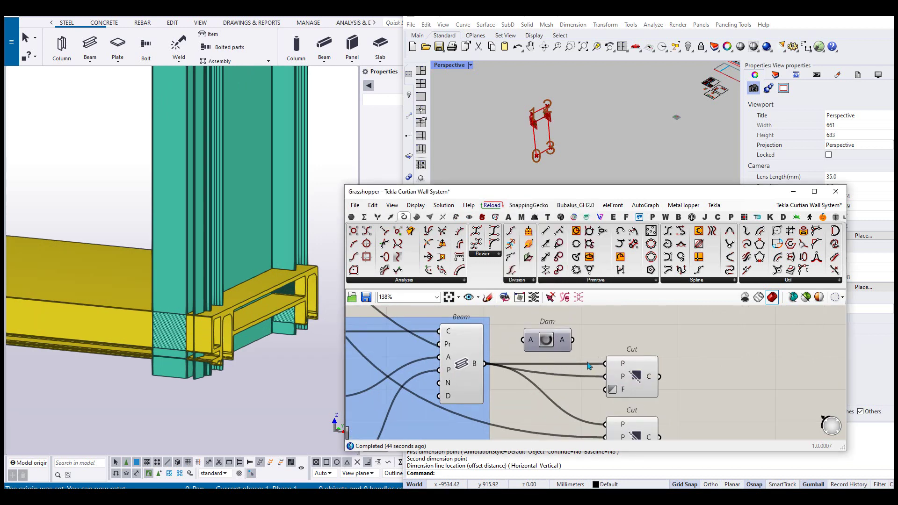
Set the Data Dam delay to 2.0 seconds and route the Beam output through it into the first Cut's part input
{"action": "right_click", "coordinate": [546, 339]}
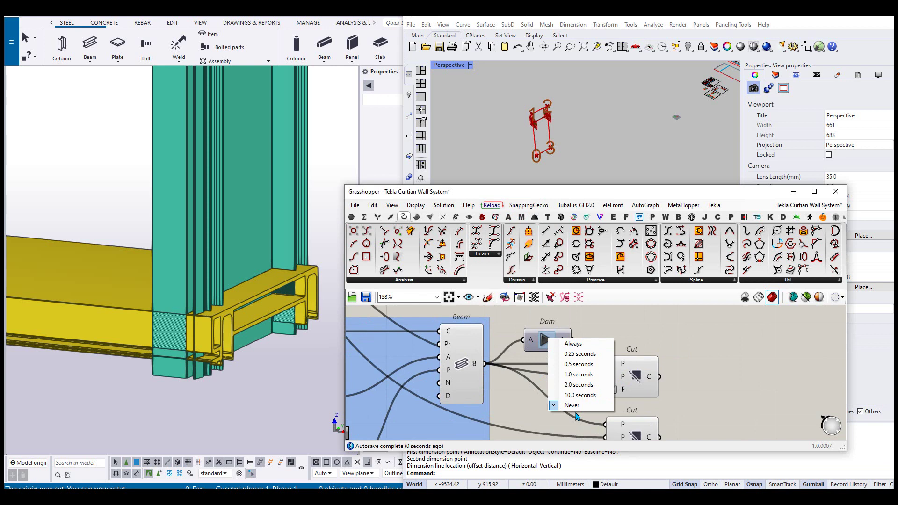
{"action": "left_click", "coordinate": [577, 385]}
{"action": "scroll", "coordinate": [580, 340], "scroll_direction": "up", "scroll_amount": 1}
{"action": "left_click_drag", "start_coordinate": [571, 340], "coordinate": [509, 366]}
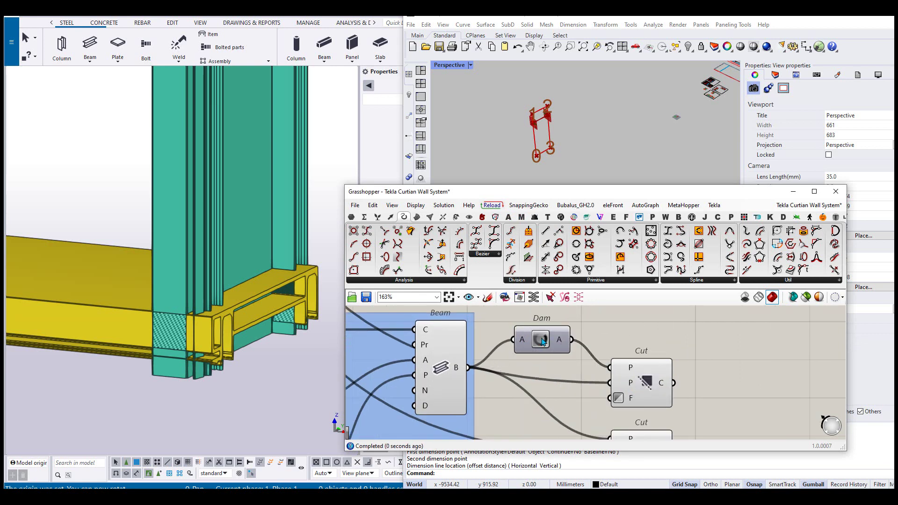
Duplicate the Data Dam below the first with its 2.0 seconds delay and feed its output into the second Cut's part input
{"action": "left_click_drag", "start_coordinate": [543, 342], "coordinate": [540, 388]}
{"action": "scroll", "coordinate": [541, 344], "scroll_direction": "down", "scroll_amount": 3}
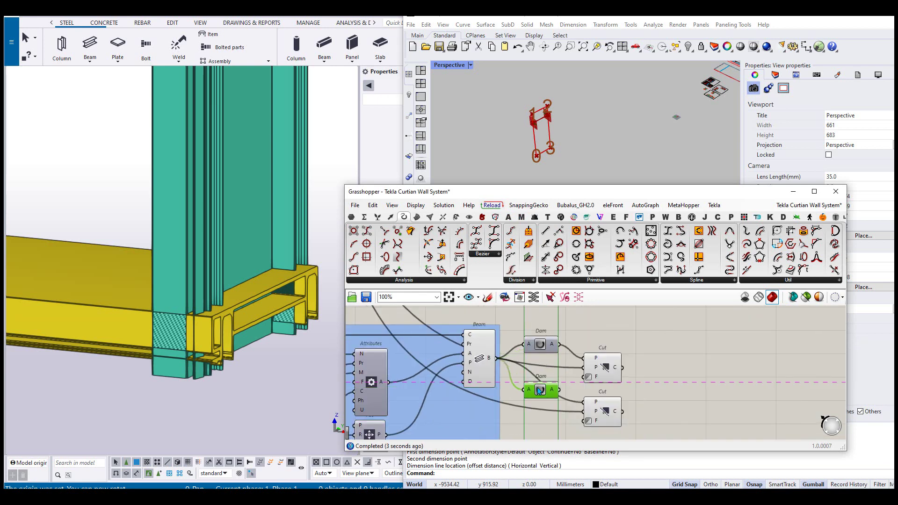
{"action": "right_click", "coordinate": [539, 389]}
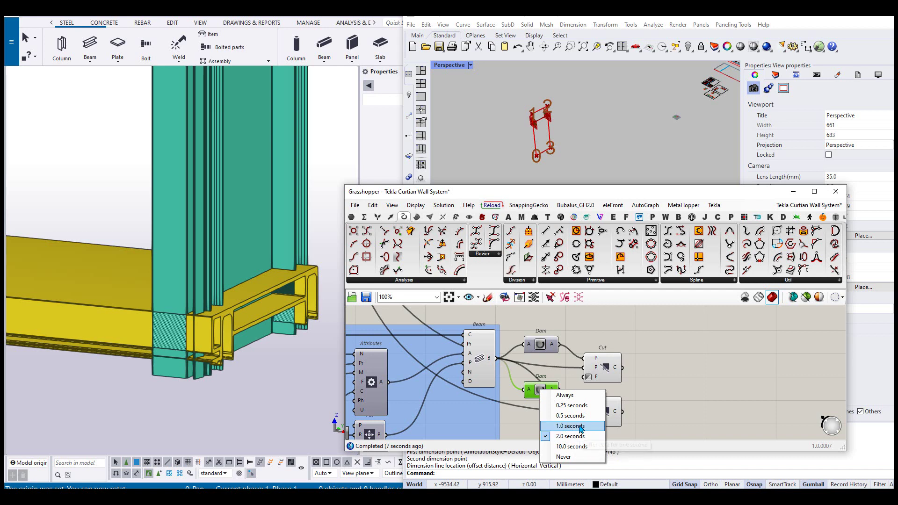
{"action": "left_click", "coordinate": [580, 436]}
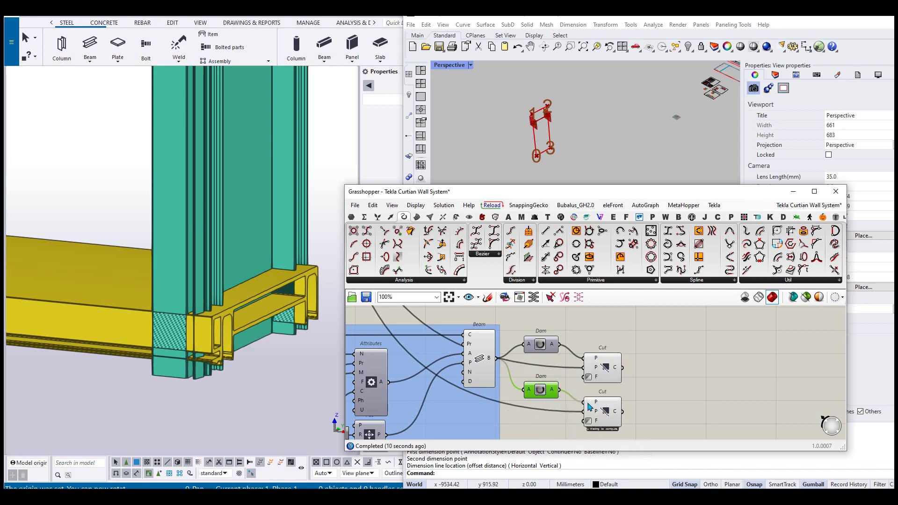
Set the wire display of both Cut components' plane inputs to faint
{"action": "scroll", "coordinate": [590, 401], "scroll_direction": "down", "scroll_amount": 5}
{"action": "scroll", "coordinate": [591, 405], "scroll_direction": "up", "scroll_amount": 8}
{"action": "right_click", "coordinate": [577, 412]}
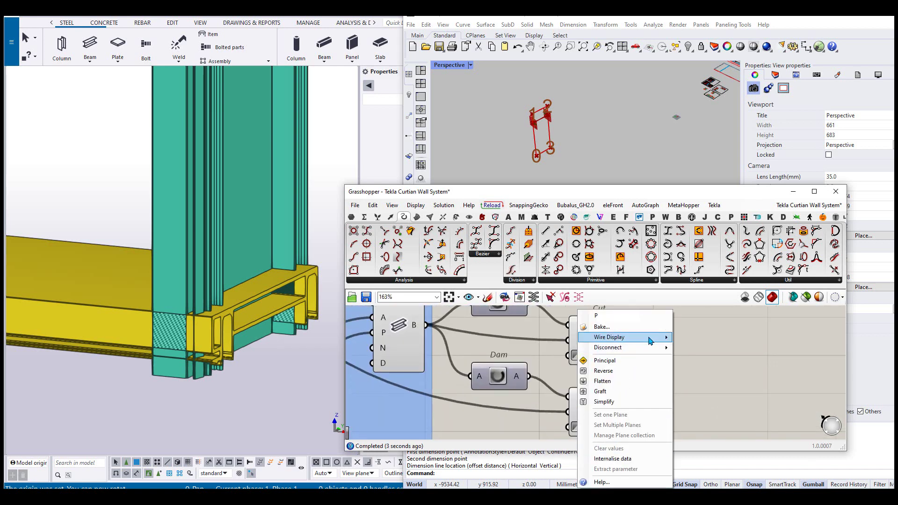
{"action": "mouse_move", "coordinate": [650, 341]}
{"action": "left_click", "coordinate": [689, 348]}
{"action": "left_click", "coordinate": [691, 349]}
{"action": "right_click", "coordinate": [580, 340]}
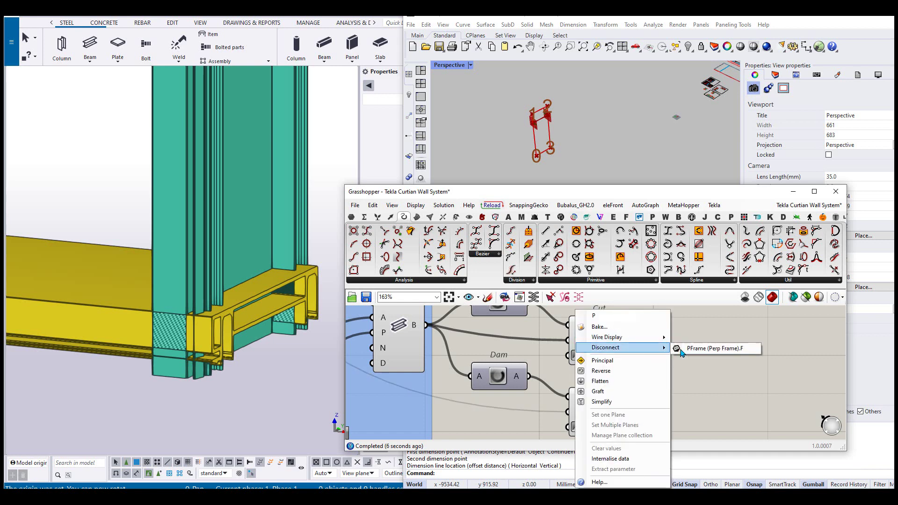
{"action": "key", "text": "Escape"}
{"action": "right_click", "coordinate": [583, 338]}
{"action": "left_click", "coordinate": [691, 350]}
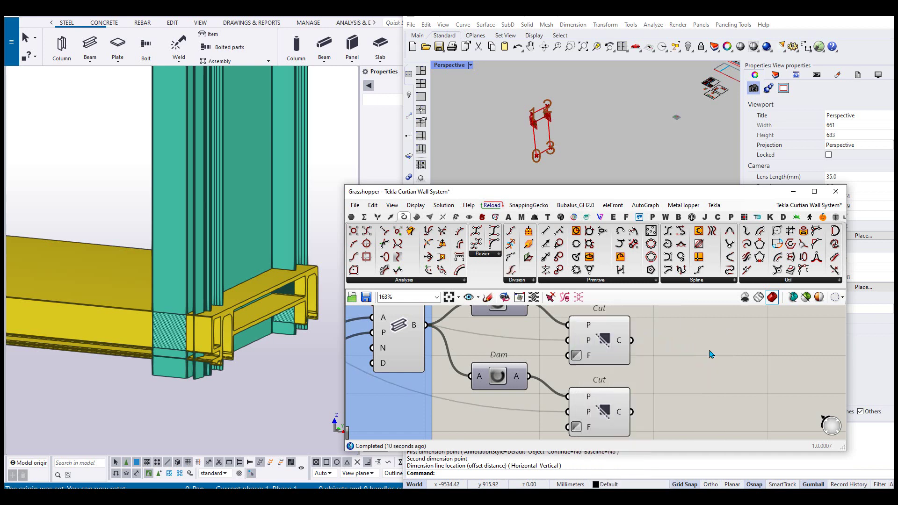
Examine in the Tekla model how the intermediate transom's end meets the mullion
{"action": "scroll", "coordinate": [550, 396], "scroll_direction": "down", "scroll_amount": 8}
{"action": "scroll", "coordinate": [619, 372], "scroll_direction": "down", "scroll_amount": 4}
{"action": "scroll", "coordinate": [520, 375], "scroll_direction": "up", "scroll_amount": 1}
{"action": "scroll", "coordinate": [622, 393], "scroll_direction": "up", "scroll_amount": 3}
{"action": "right_click_drag", "start_coordinate": [622, 393], "coordinate": [550, 423]}
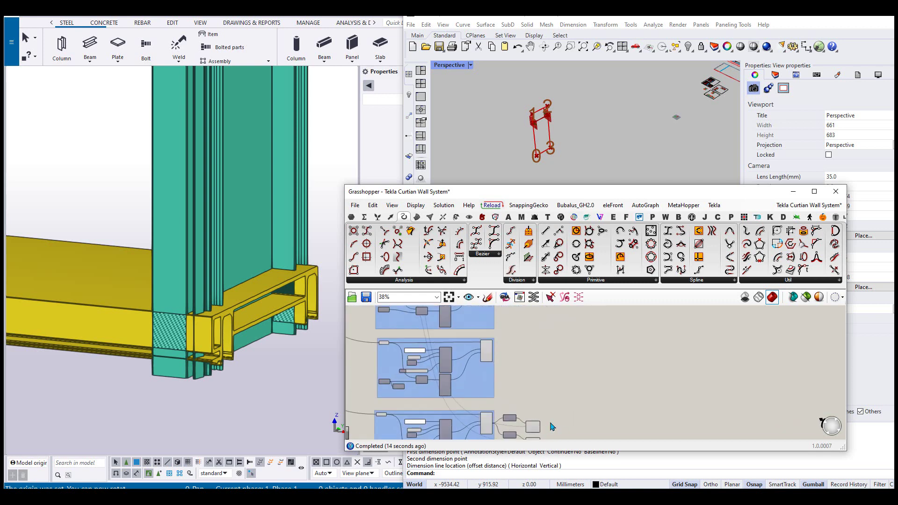
{"action": "scroll", "coordinate": [249, 350], "scroll_direction": "down", "scroll_amount": 3}
{"action": "middle_click_drag", "start_coordinate": [228, 338], "coordinate": [294, 313]}
{"action": "scroll", "coordinate": [226, 332], "scroll_direction": "down", "scroll_amount": 2}
{"action": "scroll", "coordinate": [178, 295], "scroll_direction": "down", "scroll_amount": 3}
{"action": "middle_click_drag", "start_coordinate": [128, 79], "coordinate": [105, 243]}
{"action": "scroll", "coordinate": [127, 237], "scroll_direction": "up", "scroll_amount": 4}
{"action": "scroll", "coordinate": [104, 243], "scroll_direction": "down", "scroll_amount": 5}
{"action": "scroll", "coordinate": [234, 281], "scroll_direction": "up", "scroll_amount": 6}
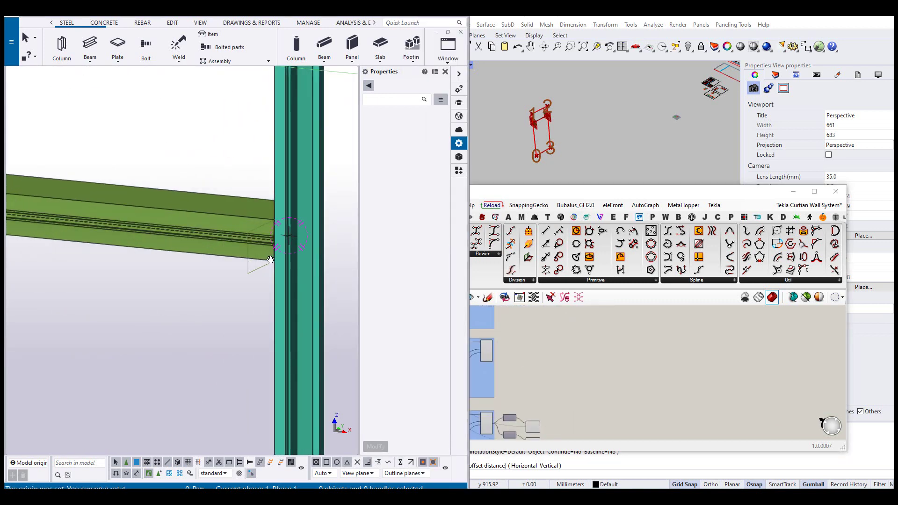
{"action": "scroll", "coordinate": [270, 260], "scroll_direction": "down", "scroll_amount": 2}
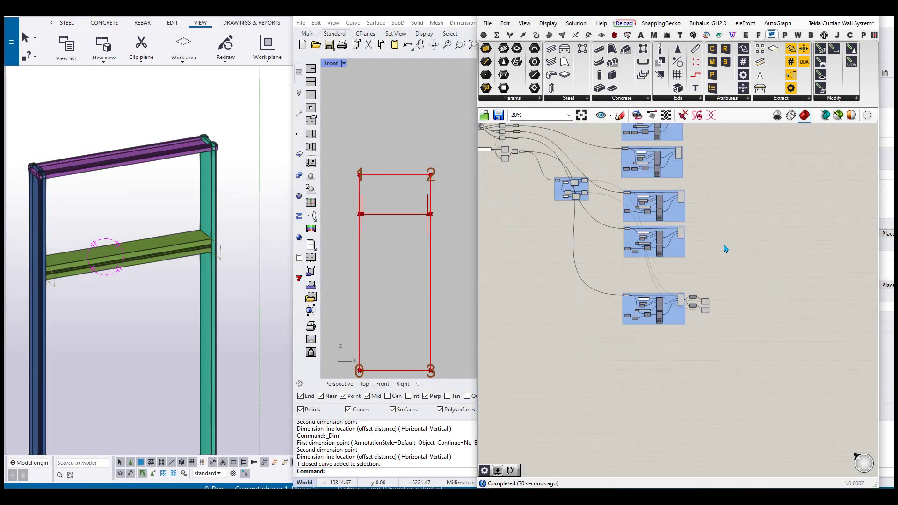
Move the right mullion group down to space it apart from the left mullion group
{"action": "scroll", "coordinate": [706, 286], "scroll_direction": "up", "scroll_amount": 4}
{"action": "left_click", "coordinate": [683, 239]}
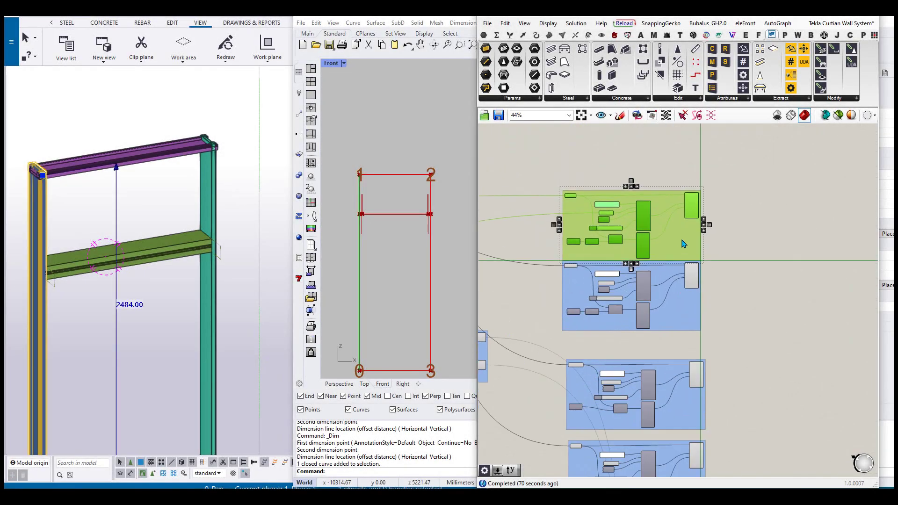
{"action": "left_click_drag", "start_coordinate": [674, 318], "coordinate": [679, 330]}
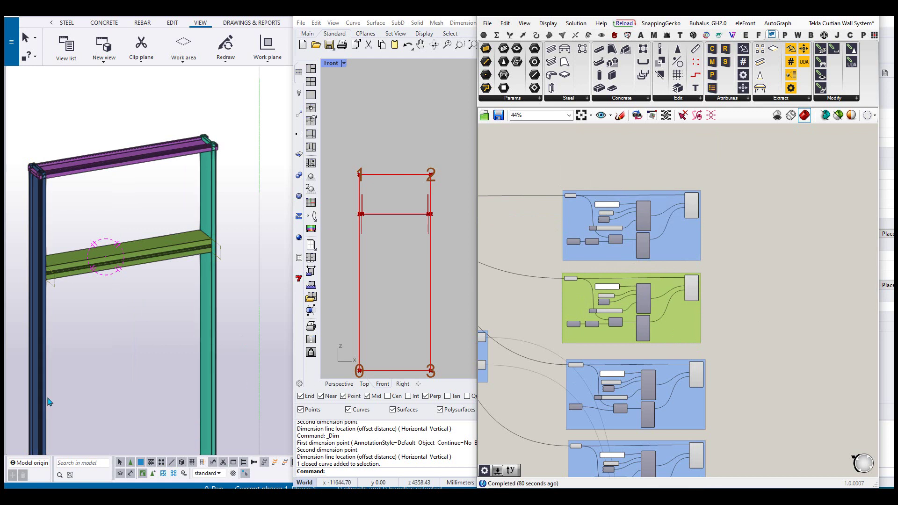
{"action": "scroll", "coordinate": [696, 303], "scroll_direction": "down", "scroll_amount": 3}
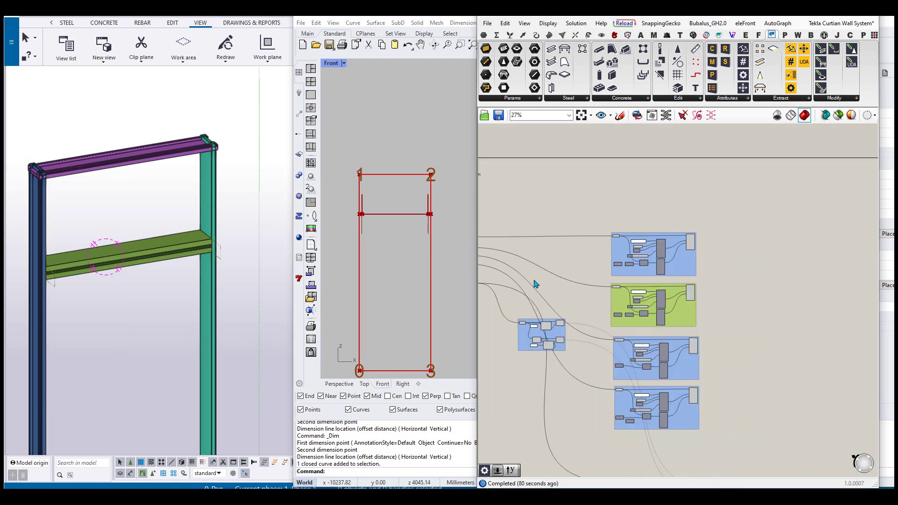
Align the Left, Right, Bottom and Top Line parameters along their right edges
{"action": "scroll", "coordinate": [537, 286], "scroll_direction": "up", "scroll_amount": 6}
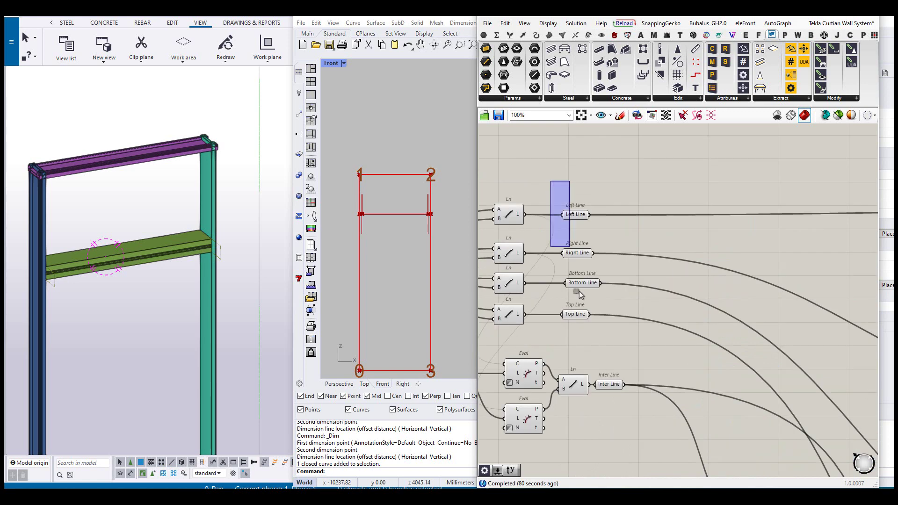
{"action": "left_click", "coordinate": [583, 203]}
{"action": "left_click", "coordinate": [586, 204]}
{"action": "left_click", "coordinate": [665, 196]}
{"action": "scroll", "coordinate": [369, 209], "scroll_direction": "up", "scroll_amount": 6}
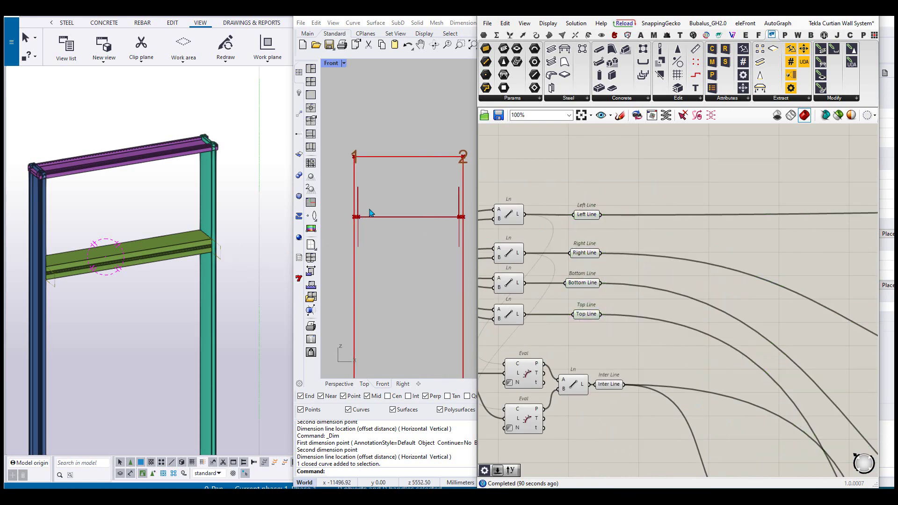
Copy the inter line's Perp Frame group, place the copy above the line parameters and feed it the Left Line
{"action": "right_click_drag", "start_coordinate": [678, 217], "coordinate": [589, 180]}
{"action": "scroll", "coordinate": [600, 218], "scroll_direction": "down", "scroll_amount": 4}
{"action": "scroll", "coordinate": [646, 349], "scroll_direction": "up", "scroll_amount": 1}
{"action": "left_click_drag", "start_coordinate": [596, 304], "coordinate": [774, 411]}
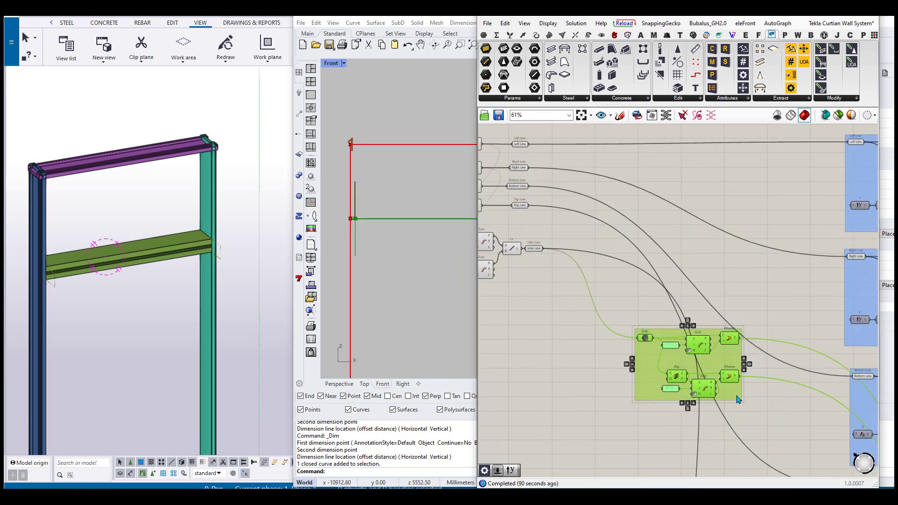
{"action": "key", "text": "ctrl+c"}
{"action": "key", "text": "ctrl+v"}
{"action": "scroll", "coordinate": [734, 392], "scroll_direction": "down", "scroll_amount": 4}
{"action": "left_click_drag", "start_coordinate": [686, 392], "coordinate": [667, 249]}
{"action": "scroll", "coordinate": [671, 208], "scroll_direction": "up", "scroll_amount": 4}
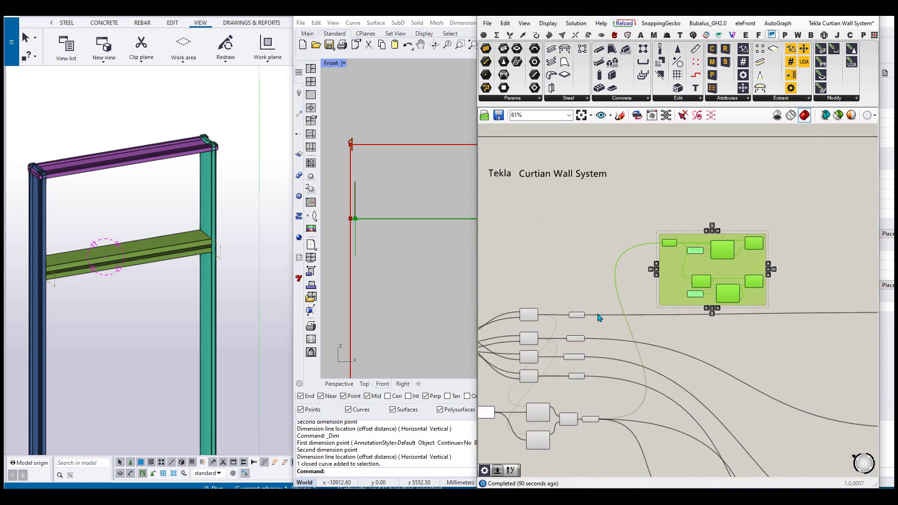
{"action": "scroll", "coordinate": [599, 315], "scroll_direction": "up", "scroll_amount": 2}
{"action": "left_click_drag", "start_coordinate": [579, 315], "coordinate": [674, 216]}
Move the Left Line's Perp Frame group closer to the left mullion group
{"action": "right_click_drag", "start_coordinate": [724, 245], "coordinate": [588, 264]}
{"action": "scroll", "coordinate": [588, 264], "scroll_direction": "down", "scroll_amount": 5}
{"action": "scroll", "coordinate": [828, 304], "scroll_direction": "up", "scroll_amount": 2}
{"action": "right_click_drag", "start_coordinate": [828, 304], "coordinate": [721, 299]}
{"action": "left_click", "coordinate": [721, 299]}
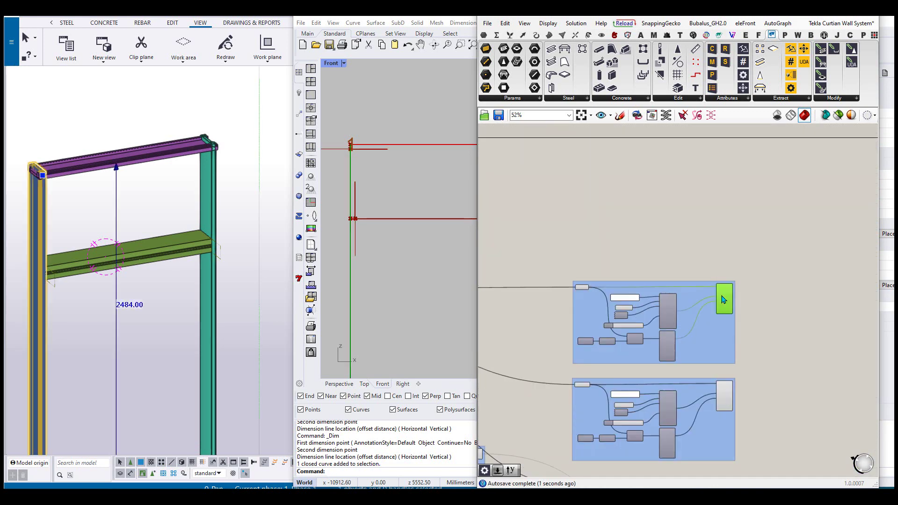
{"action": "right_click_drag", "start_coordinate": [611, 249], "coordinate": [614, 193]}
{"action": "right_click_drag", "start_coordinate": [634, 233], "coordinate": [754, 265]}
{"action": "scroll", "coordinate": [754, 265], "scroll_direction": "down", "scroll_amount": 2}
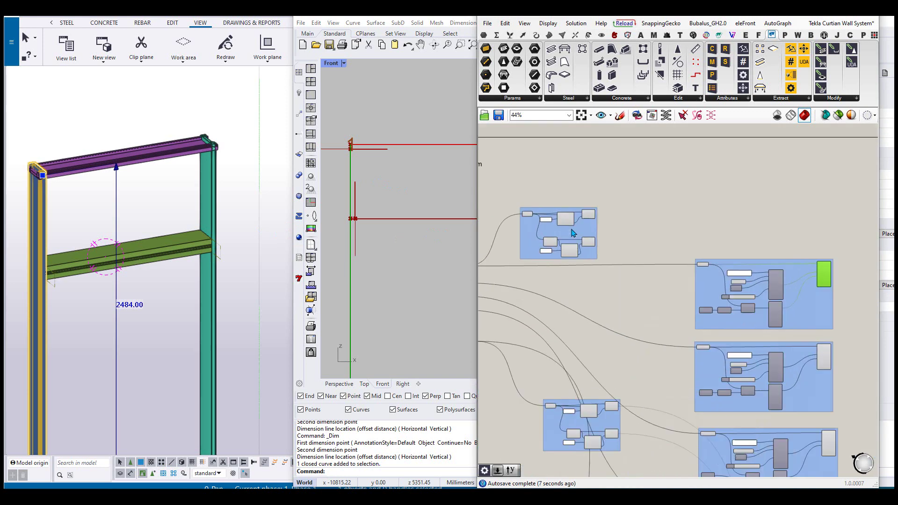
{"action": "left_click_drag", "start_coordinate": [572, 230], "coordinate": [670, 214]}
{"action": "scroll", "coordinate": [669, 216], "scroll_direction": "down", "scroll_amount": 1}
{"action": "scroll", "coordinate": [589, 258], "scroll_direction": "up", "scroll_amount": 1}
{"action": "right_click_drag", "start_coordinate": [783, 235], "coordinate": [657, 198]}
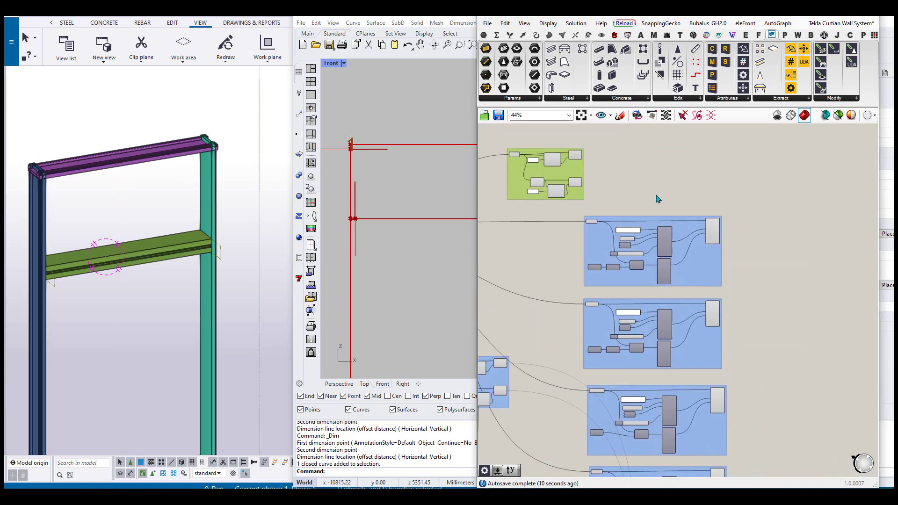
Copy the inter transom's two Dam and Cut pairs beside the left mullion's Beam component
{"action": "right_click_drag", "start_coordinate": [711, 447], "coordinate": [717, 265]}
{"action": "right_click_drag", "start_coordinate": [761, 383], "coordinate": [709, 258]}
{"action": "scroll", "coordinate": [719, 360], "scroll_direction": "up", "scroll_amount": 4}
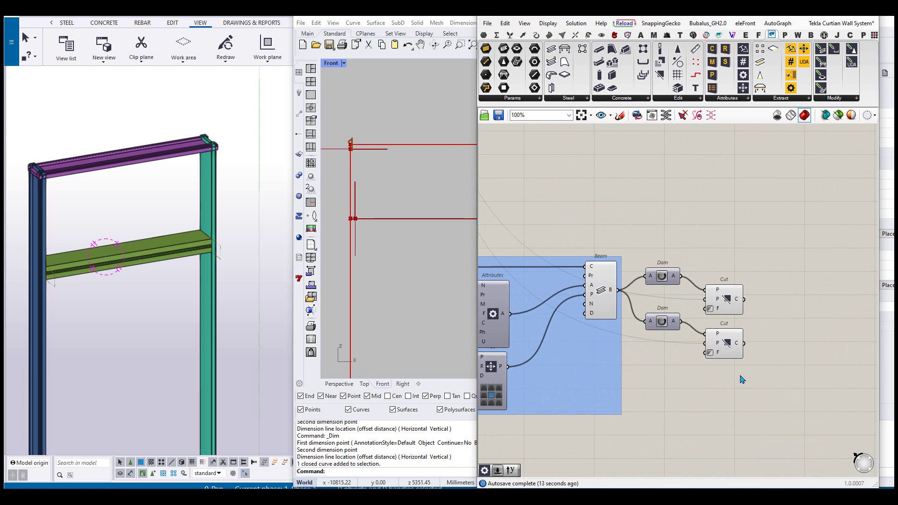
{"action": "left_click_drag", "start_coordinate": [757, 380], "coordinate": [644, 262]}
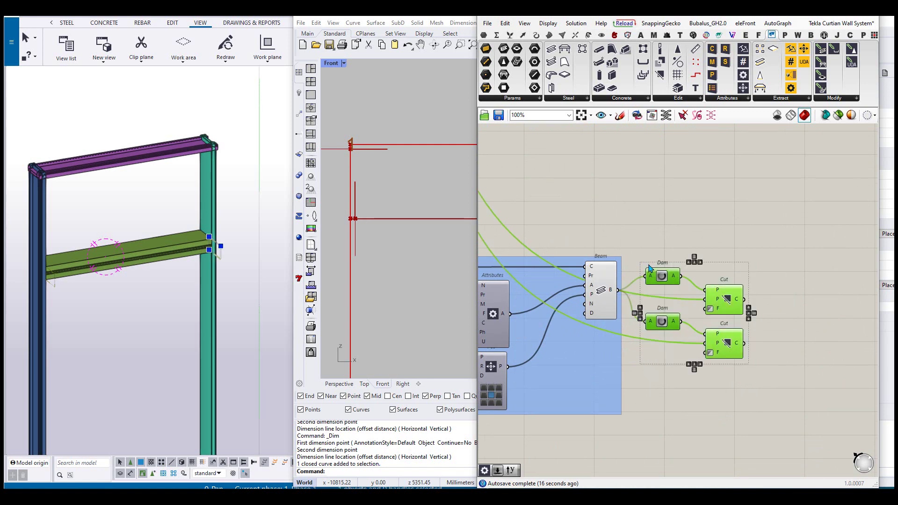
{"action": "scroll", "coordinate": [707, 330], "scroll_direction": "down", "scroll_amount": 8}
{"action": "left_click_drag", "start_coordinate": [707, 330], "coordinate": [714, 198]}
{"action": "scroll", "coordinate": [729, 171], "scroll_direction": "up", "scroll_amount": 4}
{"action": "left_click", "coordinate": [711, 180]}
{"action": "scroll", "coordinate": [659, 213], "scroll_direction": "up", "scroll_amount": 8}
{"action": "right_click_drag", "start_coordinate": [689, 238], "coordinate": [658, 250]}
{"action": "scroll", "coordinate": [666, 245], "scroll_direction": "down", "scroll_amount": 1}
Connect the left mullion's Beam output to both copied Dams and arrange the Dams and Cuts compactly beside it
{"action": "left_click_drag", "start_coordinate": [566, 268], "coordinate": [665, 243]}
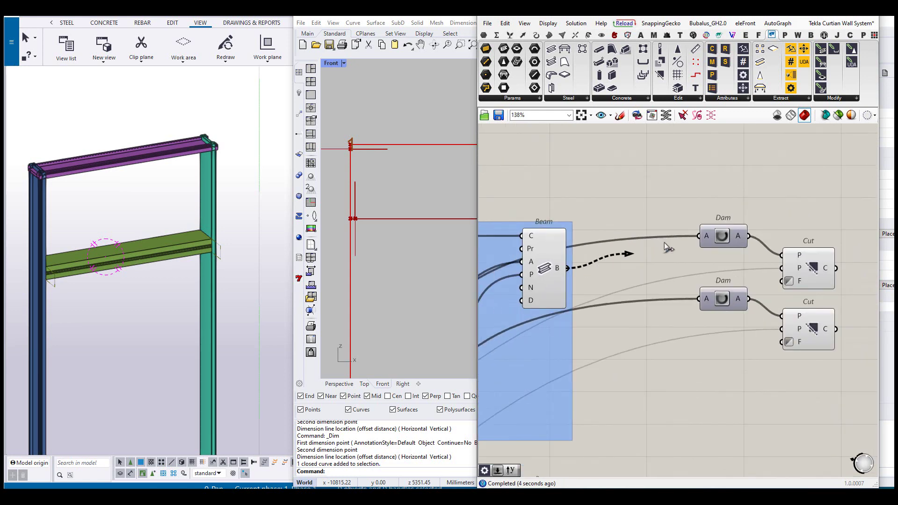
{"action": "left_click_drag", "start_coordinate": [696, 303], "coordinate": [709, 279]}
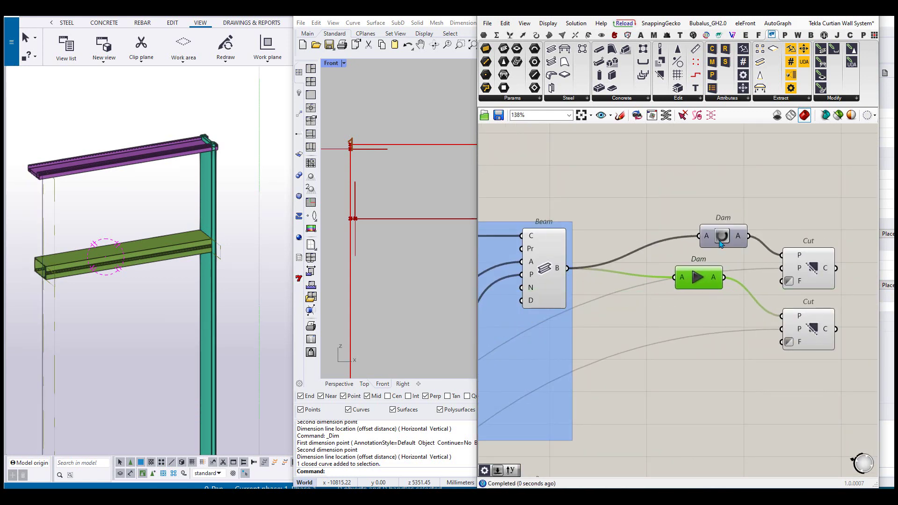
{"action": "left_click_drag", "start_coordinate": [732, 238], "coordinate": [709, 243]}
{"action": "left_click_drag", "start_coordinate": [805, 266], "coordinate": [771, 254]}
{"action": "left_click_drag", "start_coordinate": [807, 324], "coordinate": [772, 289]}
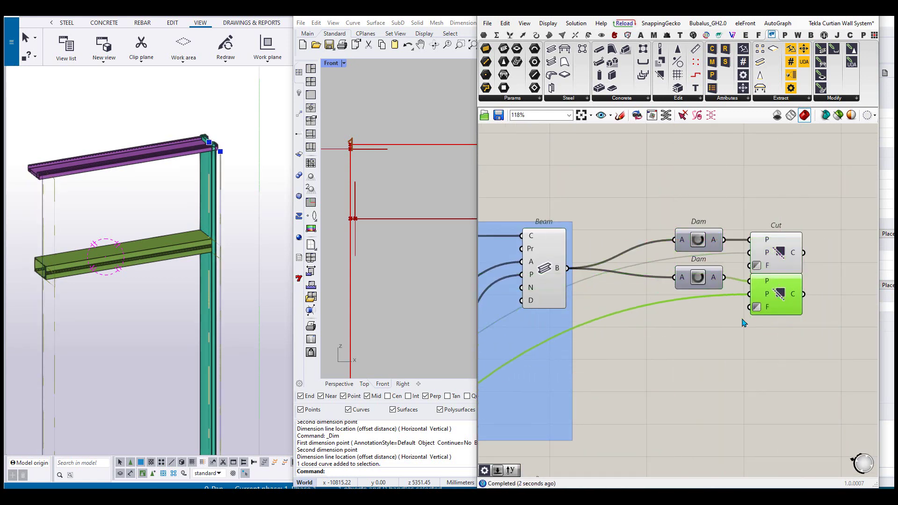
Connect the Left Line group's two Perp Frames to the plane inputs of the left mullion's two Cut components
{"action": "scroll", "coordinate": [743, 301], "scroll_direction": "down", "scroll_amount": 6}
{"action": "scroll", "coordinate": [553, 263], "scroll_direction": "up", "scroll_amount": 3}
{"action": "right_click_drag", "start_coordinate": [521, 160], "coordinate": [524, 200]}
{"action": "scroll", "coordinate": [511, 179], "scroll_direction": "down", "scroll_amount": 2}
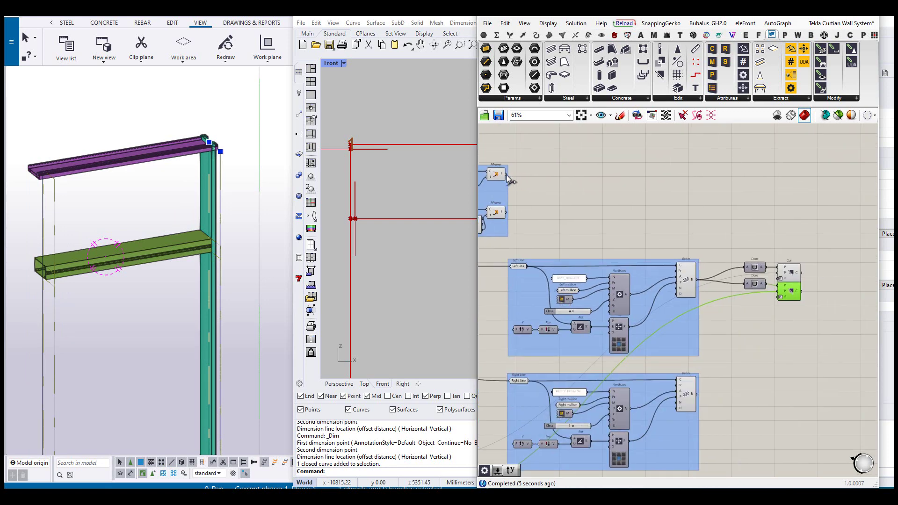
{"action": "left_click_drag", "start_coordinate": [776, 279], "coordinate": [778, 279]}
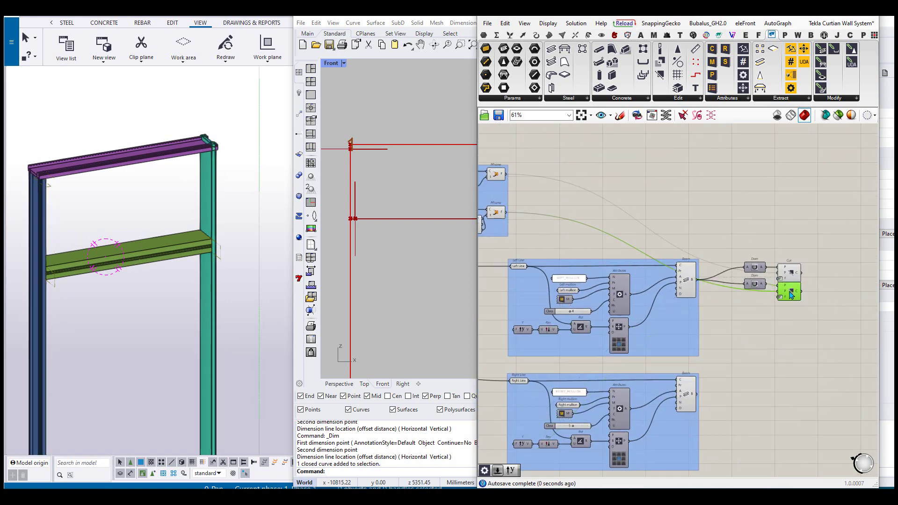
Examine the left mullion's cut ends against the top and bottom transoms in the Tekla model
{"action": "left_click_drag", "start_coordinate": [819, 304], "coordinate": [748, 256]}
{"action": "scroll", "coordinate": [40, 174], "scroll_direction": "up", "scroll_amount": 3}
{"action": "scroll", "coordinate": [113, 188], "scroll_direction": "up", "scroll_amount": 5}
{"action": "middle_click_drag", "start_coordinate": [40, 174], "coordinate": [150, 227]}
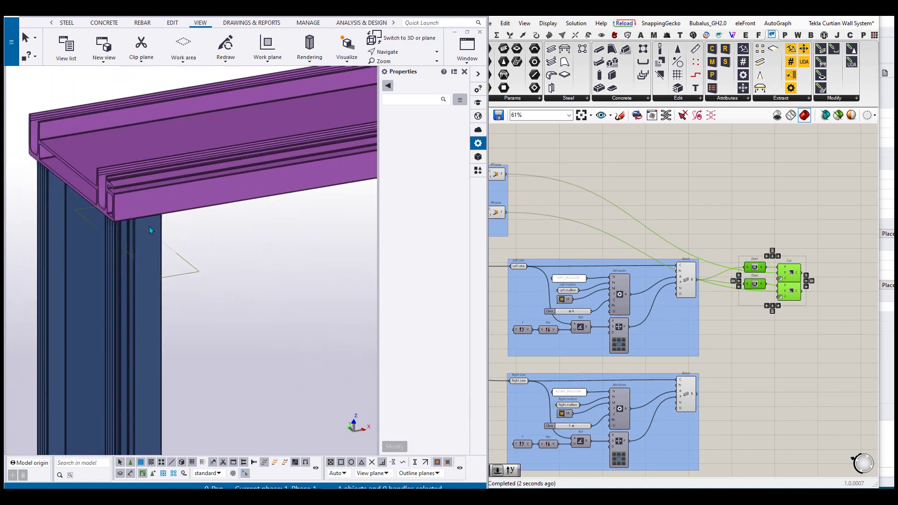
{"action": "scroll", "coordinate": [150, 226], "scroll_direction": "down", "scroll_amount": 6}
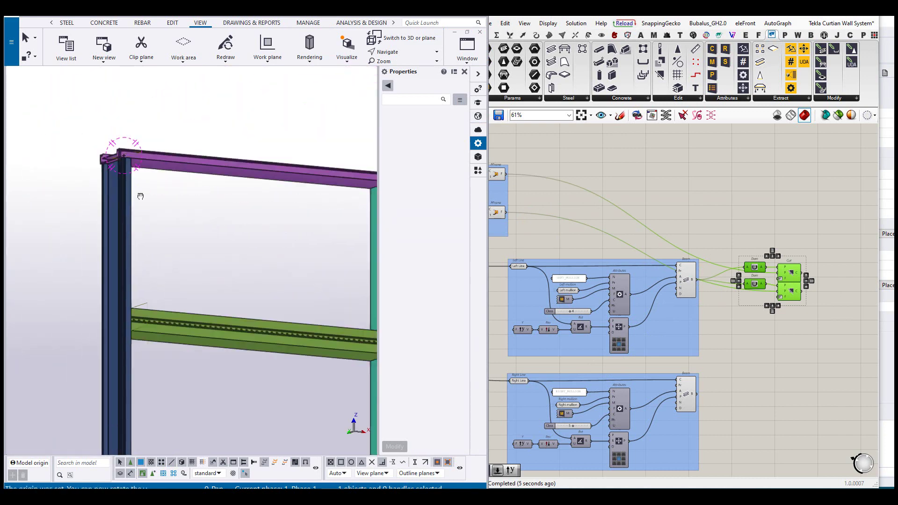
{"action": "middle_click_drag", "start_coordinate": [141, 356], "coordinate": [136, 74]}
{"action": "scroll", "coordinate": [135, 299], "scroll_direction": "up", "scroll_amount": 4}
{"action": "mouse_move", "coordinate": [186, 257]}
{"action": "middle_mouse_down", "text": "ctrl"}
{"action": "mouse_move", "coordinate": [187, 284]}
{"action": "mouse_move", "coordinate": [99, 312]}
{"action": "middle_mouse_up", "text": "ctrl"}
Duplicate the Left Line's Perp Frame group and place the copy below the original
{"action": "left_click_drag", "start_coordinate": [865, 343], "coordinate": [695, 225]}
{"action": "left_click", "coordinate": [700, 202]}
{"action": "mouse_move", "coordinate": [607, 218]}
{"action": "right_mouse_down"}
{"action": "mouse_move", "coordinate": [780, 241]}
{"action": "mouse_move", "coordinate": [838, 234]}
{"action": "right_mouse_up"}
{"action": "scroll", "coordinate": [839, 233], "scroll_direction": "down", "scroll_amount": 1}
{"action": "left_click_drag", "start_coordinate": [625, 154], "coordinate": [714, 344]}
{"action": "scroll", "coordinate": [555, 320], "scroll_direction": "up", "scroll_amount": 3}
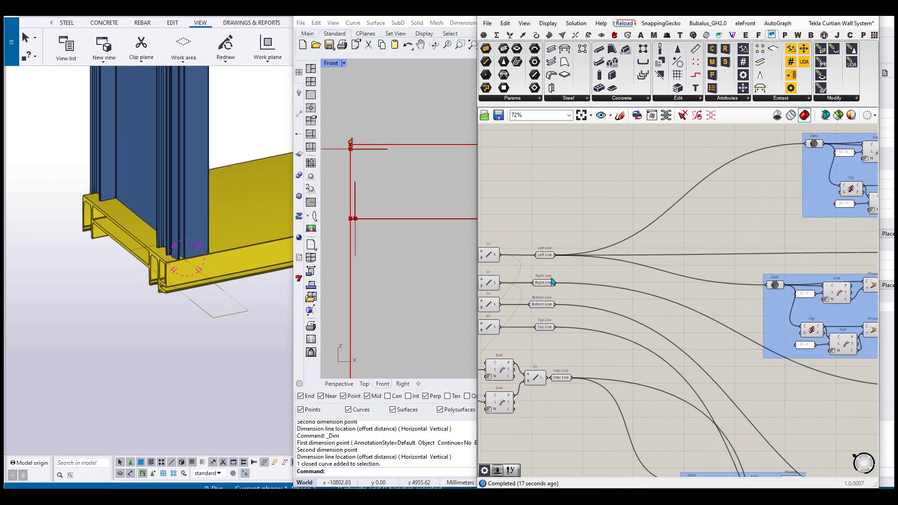
Duplicate the left mullion's Dams and Cuts beside the right mullion and connect the copied Perp Frames to the copied Cuts' plane inputs
{"action": "scroll", "coordinate": [762, 290], "scroll_direction": "down", "scroll_amount": 3}
{"action": "left_click_drag", "start_coordinate": [748, 276], "coordinate": [753, 356]}
{"action": "scroll", "coordinate": [752, 237], "scroll_direction": "up", "scroll_amount": 1}
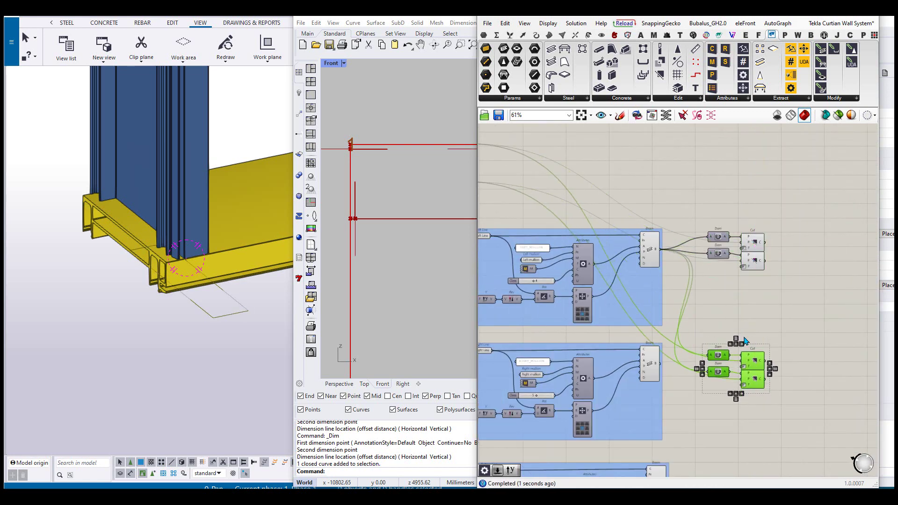
{"action": "left_click", "coordinate": [496, 334]}
{"action": "right_click_drag", "start_coordinate": [487, 328], "coordinate": [544, 278]}
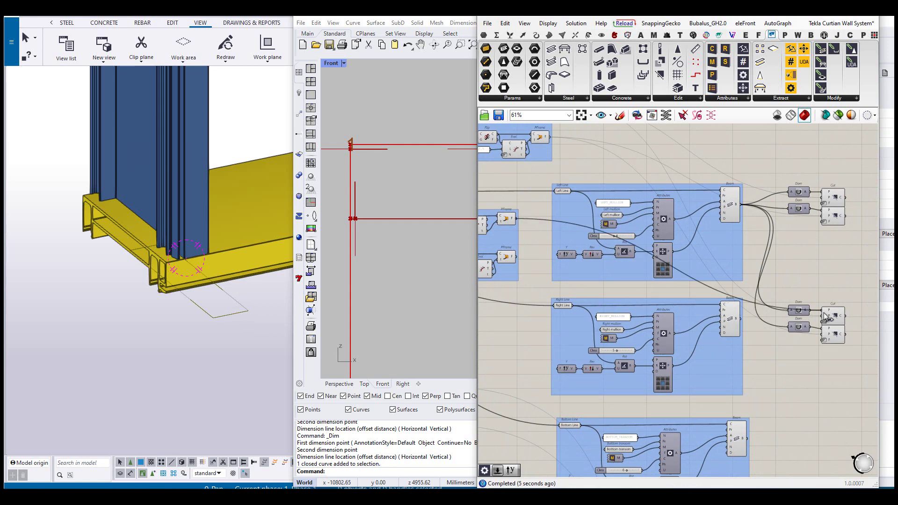
Connect the right mullion's Beam output to both copied Dams and release the data through them
{"action": "scroll", "coordinate": [749, 322], "scroll_direction": "up", "scroll_amount": 3}
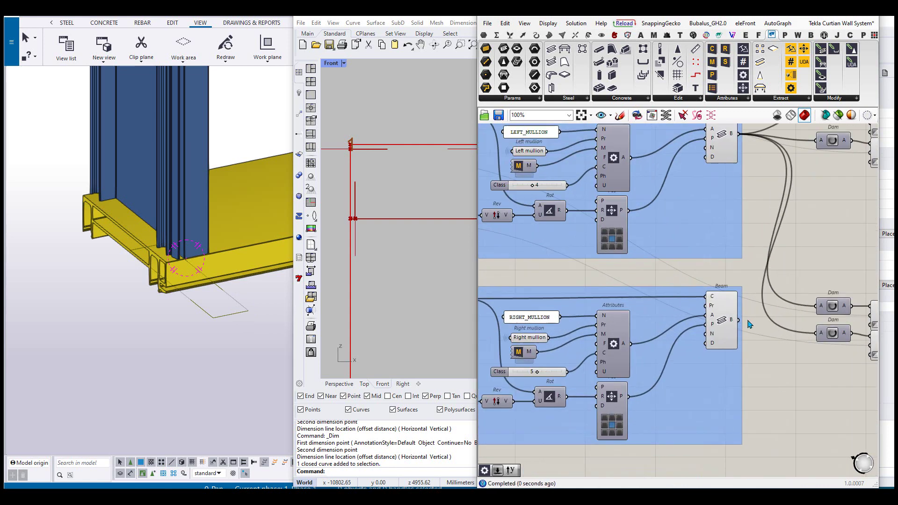
{"action": "left_click_drag", "start_coordinate": [739, 320], "coordinate": [816, 332]}
{"action": "scroll", "coordinate": [794, 367], "scroll_direction": "down", "scroll_amount": 1}
{"action": "right_click_drag", "start_coordinate": [793, 366], "coordinate": [667, 367]}
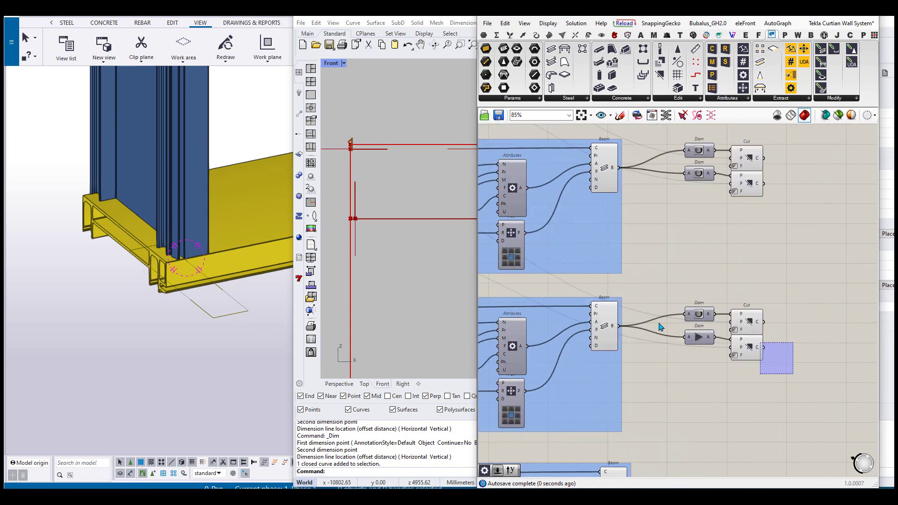
Examine the right mullion's cut ends against the bottom and top transoms in the Tekla model
{"action": "left_click", "coordinate": [605, 329]}
{"action": "middle_click_drag", "start_coordinate": [218, 306], "coordinate": [87, 344]}
{"action": "scroll", "coordinate": [86, 343], "scroll_direction": "down", "scroll_amount": 3}
{"action": "middle_click_drag", "start_coordinate": [269, 283], "coordinate": [142, 327]}
{"action": "scroll", "coordinate": [272, 300], "scroll_direction": "up", "scroll_amount": 3}
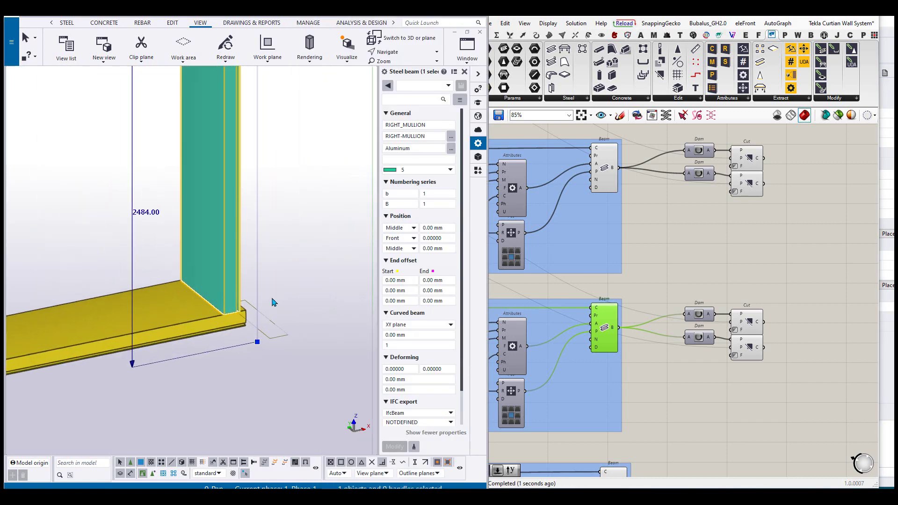
{"action": "left_click", "coordinate": [273, 301]}
{"action": "scroll", "coordinate": [229, 284], "scroll_direction": "down", "scroll_amount": 3}
{"action": "scroll", "coordinate": [229, 203], "scroll_direction": "up", "scroll_amount": 3}
{"action": "scroll", "coordinate": [230, 220], "scroll_direction": "down", "scroll_amount": 3}
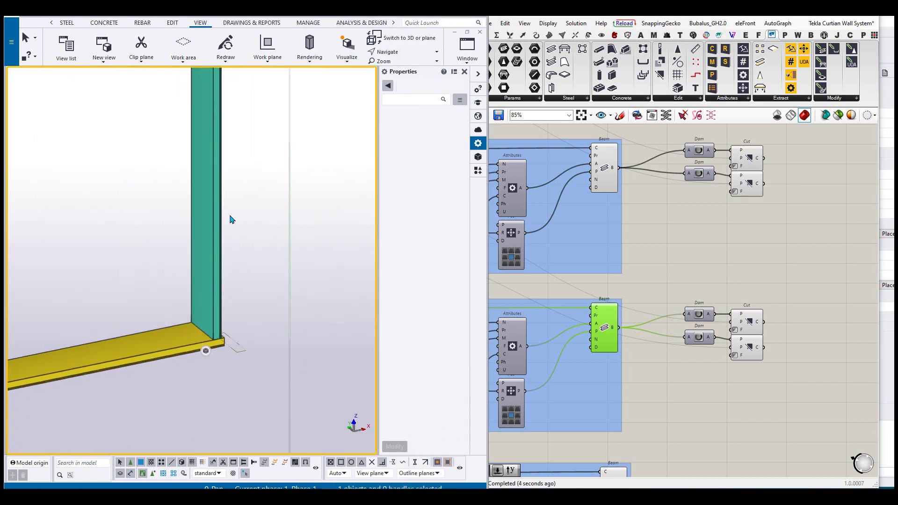
{"action": "middle_click_drag", "start_coordinate": [231, 220], "coordinate": [237, 262]}
{"action": "scroll", "coordinate": [237, 262], "scroll_direction": "down", "scroll_amount": 2}
{"action": "middle_click_drag", "start_coordinate": [234, 140], "coordinate": [240, 260]}
{"action": "scroll", "coordinate": [235, 184], "scroll_direction": "up", "scroll_amount": 4}
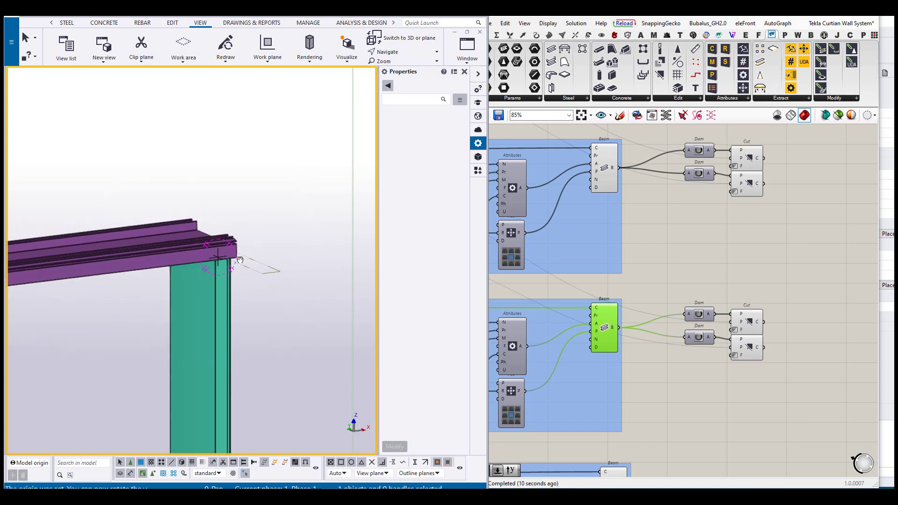
Add a panel reading GLASS below the 500 panel and shrink it to fit its text
{"action": "scroll", "coordinate": [673, 295], "scroll_direction": "down", "scroll_amount": 7}
{"action": "scroll", "coordinate": [608, 302], "scroll_direction": "up", "scroll_amount": 5}
{"action": "right_click_drag", "start_coordinate": [497, 311], "coordinate": [552, 314]}
{"action": "scroll", "coordinate": [584, 311], "scroll_direction": "up", "scroll_amount": 3}
{"action": "double_click", "coordinate": [515, 324]}
{"action": "key", "text": "Return"}
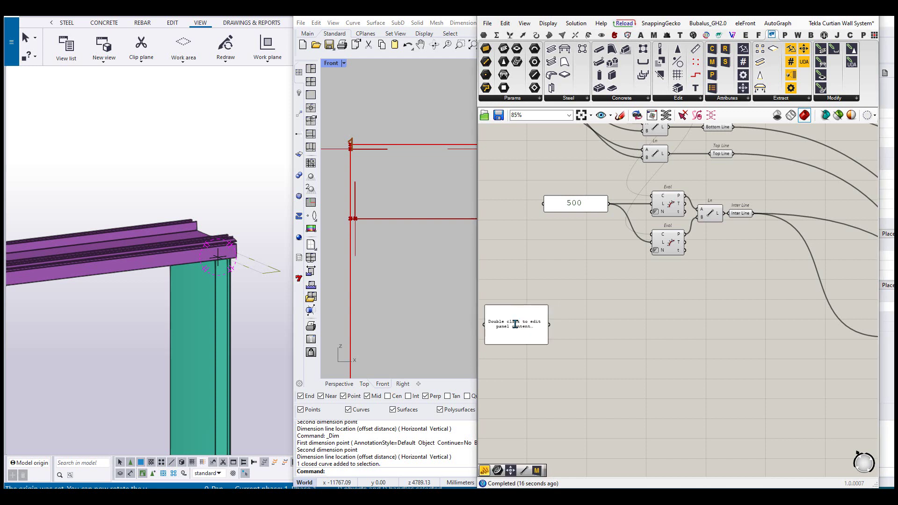
{"action": "scroll", "coordinate": [517, 327], "scroll_direction": "up", "scroll_amount": 3}
{"action": "double_click", "coordinate": [549, 321]}
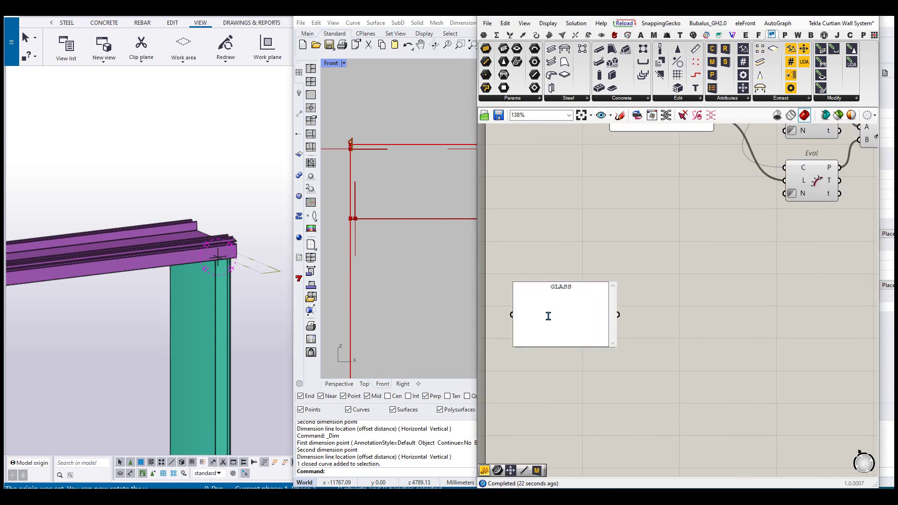
{"action": "left_click", "coordinate": [580, 277]}
{"action": "scroll", "coordinate": [598, 312], "scroll_direction": "up", "scroll_amount": 3}
{"action": "left_click_drag", "start_coordinate": [626, 361], "coordinate": [562, 291]}
Add a Merge component below the 500 panel, between the GLASS panel and the Evaluate Length components
{"action": "scroll", "coordinate": [622, 303], "scroll_direction": "down", "scroll_amount": 3}
{"action": "right_click_drag", "start_coordinate": [673, 304], "coordinate": [592, 304]}
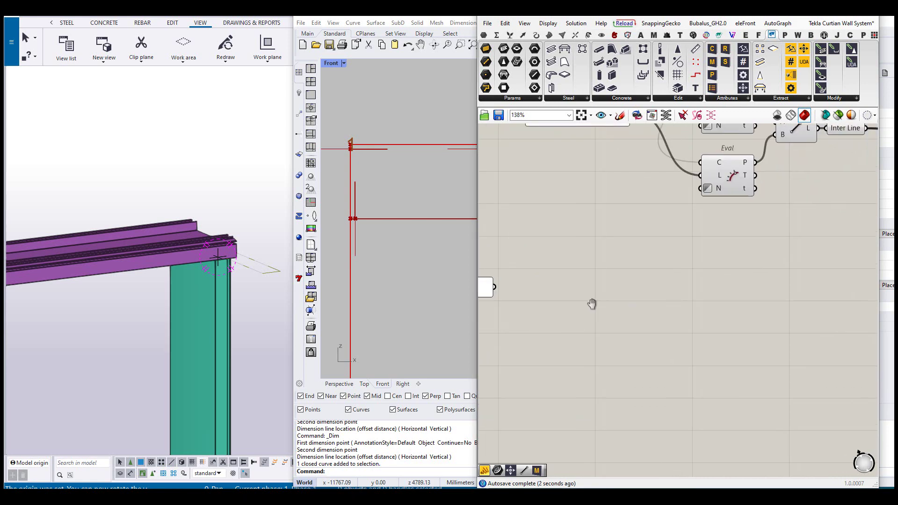
{"action": "scroll", "coordinate": [591, 304], "scroll_direction": "down", "scroll_amount": 4}
{"action": "double_click", "coordinate": [592, 322]}
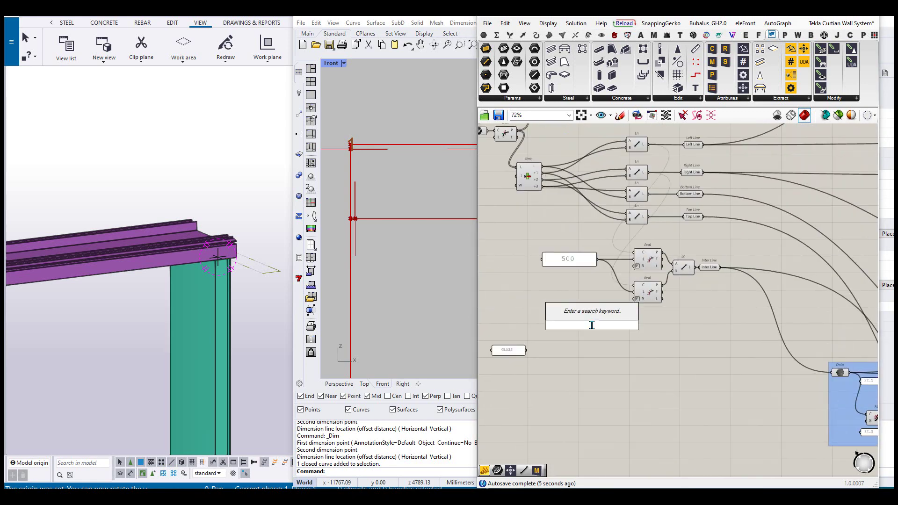
{"action": "type", "text": "merge"}
{"action": "left_click", "coordinate": [586, 314]}
{"action": "right_click_drag", "start_coordinate": [544, 205], "coordinate": [530, 209]}
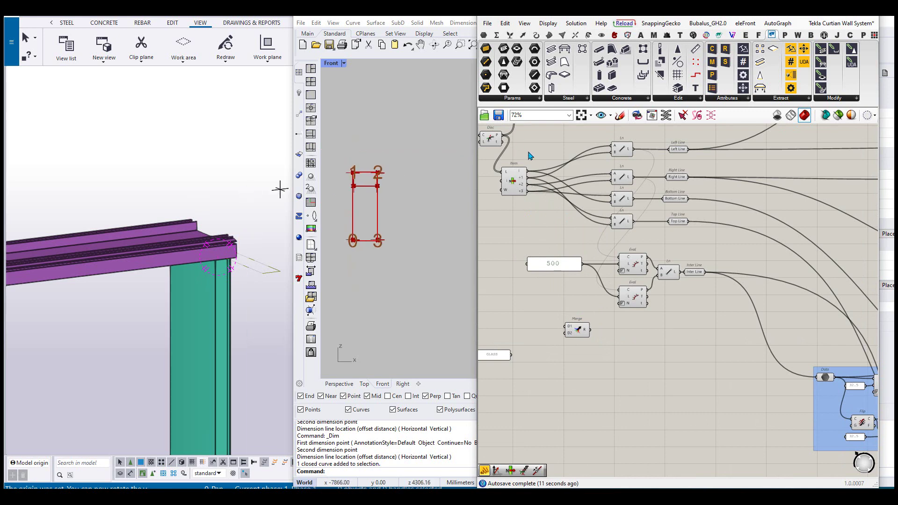
Move the point TAG component beside the Merge and connect the Merge's result to its G input
{"action": "right_click_drag", "start_coordinate": [529, 152], "coordinate": [530, 220]}
{"action": "left_click_drag", "start_coordinate": [540, 178], "coordinate": [609, 391]}
{"action": "scroll", "coordinate": [598, 402], "scroll_direction": "up", "scroll_amount": 3}
{"action": "scroll", "coordinate": [578, 379], "scroll_direction": "up", "scroll_amount": 1}
{"action": "right_click_drag", "start_coordinate": [572, 361], "coordinate": [616, 324]}
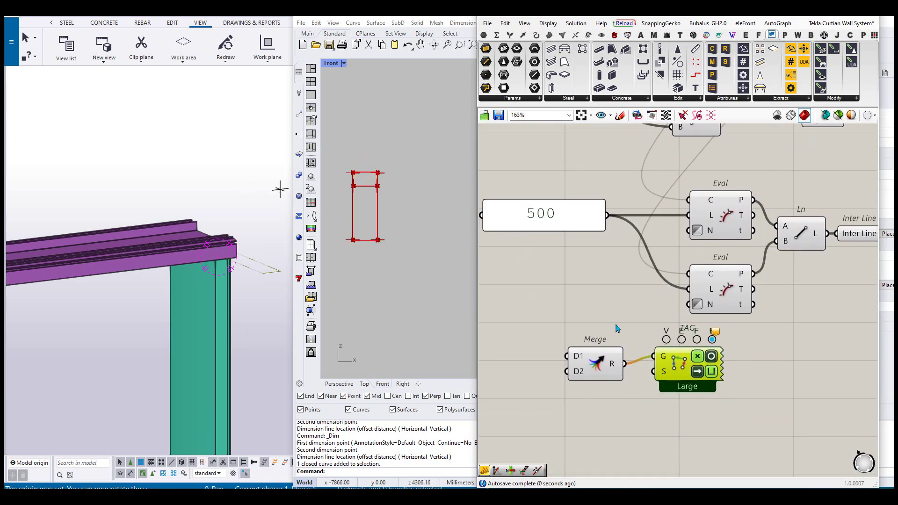
{"action": "scroll", "coordinate": [360, 223], "scroll_direction": "up", "scroll_amount": 1}
{"action": "scroll", "coordinate": [628, 402], "scroll_direction": "down", "scroll_amount": 4}
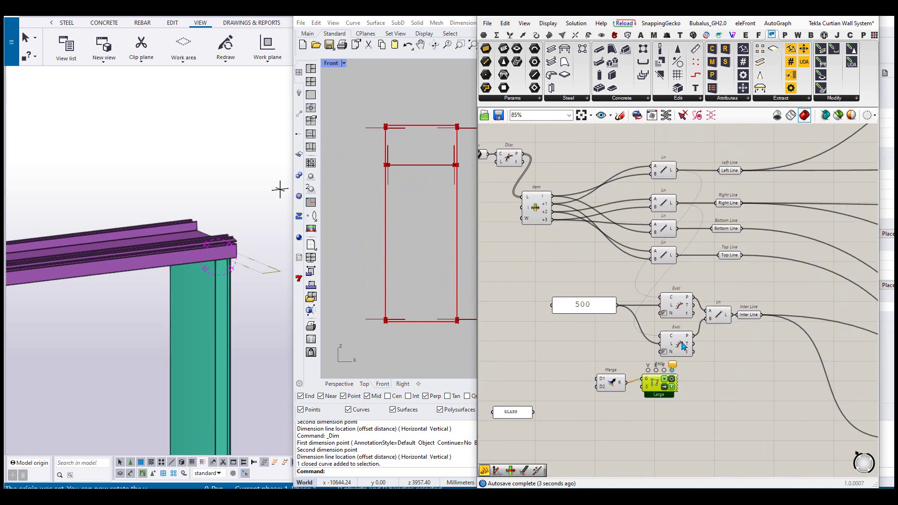
Connect the Item component's two bottom corner points to Merge inputs D1 and D2
{"action": "right_click_drag", "start_coordinate": [437, 301], "coordinate": [421, 290]}
{"action": "left_click", "coordinate": [678, 305]}
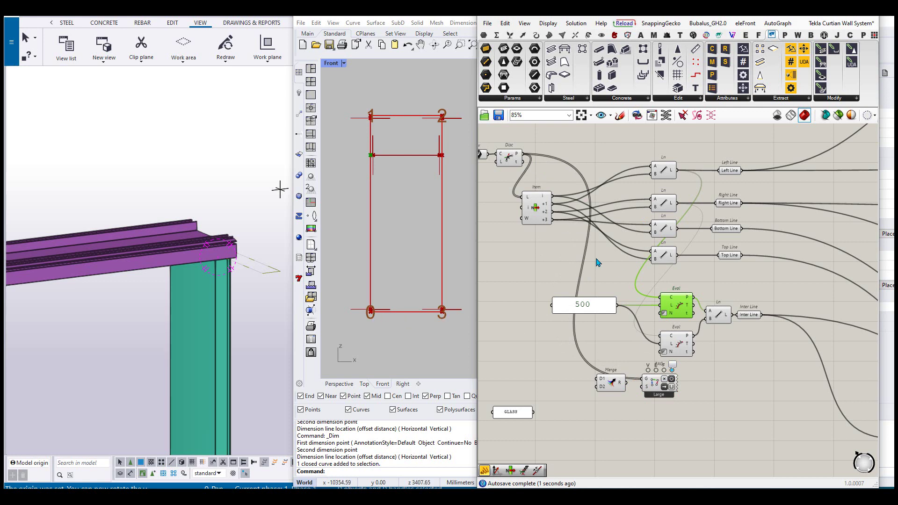
{"action": "scroll", "coordinate": [629, 391], "scroll_direction": "up", "scroll_amount": 2}
{"action": "left_click_drag", "start_coordinate": [624, 379], "coordinate": [646, 373]}
{"action": "scroll", "coordinate": [546, 202], "scroll_direction": "down", "scroll_amount": 3}
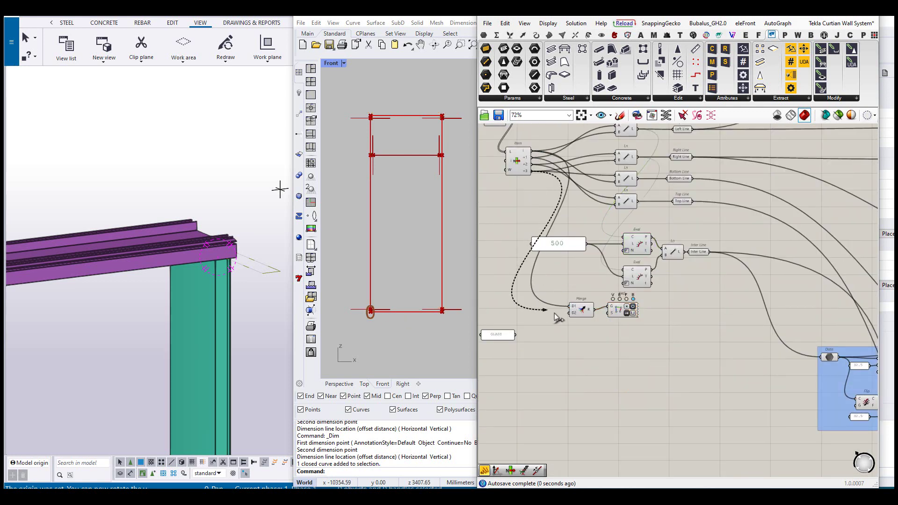
{"action": "scroll", "coordinate": [631, 222], "scroll_direction": "up", "scroll_amount": 3}
Connect the lower Eval's point to Merge input D3 and the upper Eval's point to D4
{"action": "left_click", "coordinate": [638, 249]}
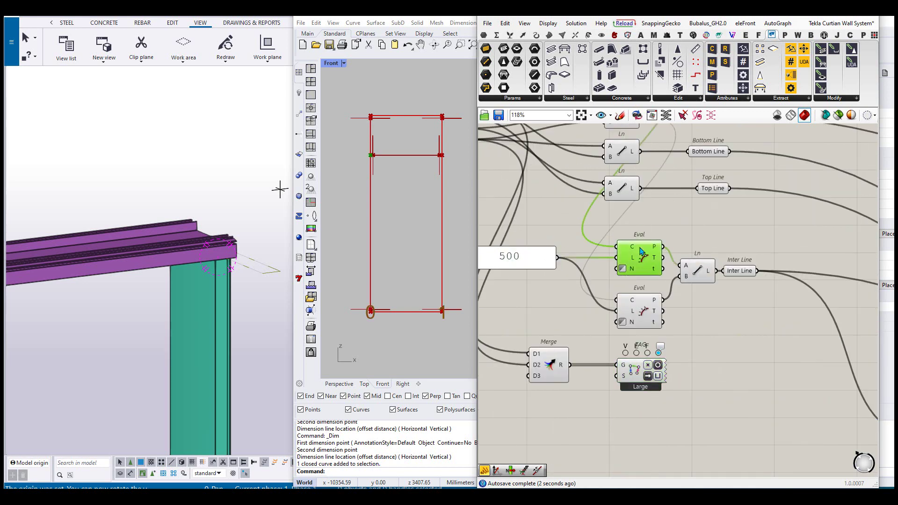
{"action": "left_click", "coordinate": [644, 303]}
{"action": "right_click_drag", "start_coordinate": [683, 324], "coordinate": [684, 279]}
{"action": "left_click", "coordinate": [538, 330]}
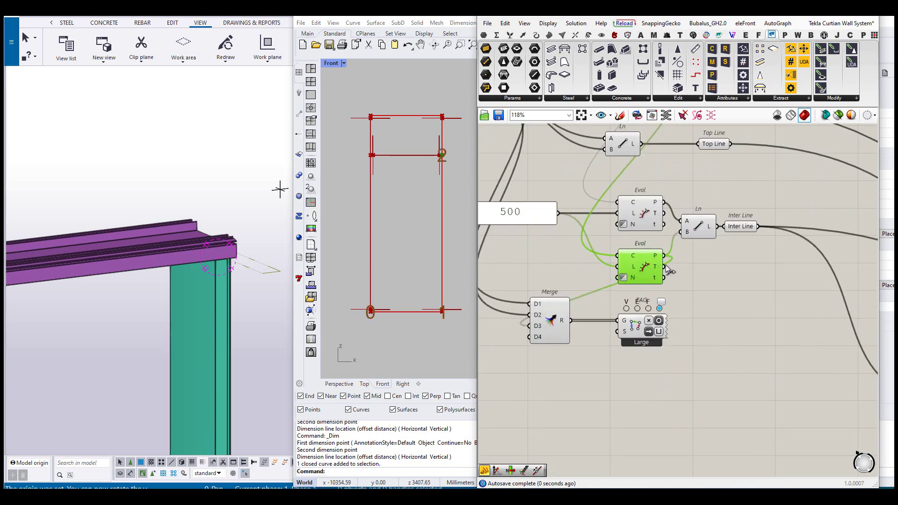
{"action": "left_click_drag", "start_coordinate": [537, 343], "coordinate": [597, 333]}
Add a PolyLine component after the Merge, feed it the merged points and set it to closed
{"action": "scroll", "coordinate": [623, 333], "scroll_direction": "up", "scroll_amount": 1}
{"action": "left_click_drag", "start_coordinate": [627, 330], "coordinate": [630, 335]}
{"action": "right_click_drag", "start_coordinate": [645, 336], "coordinate": [624, 342]}
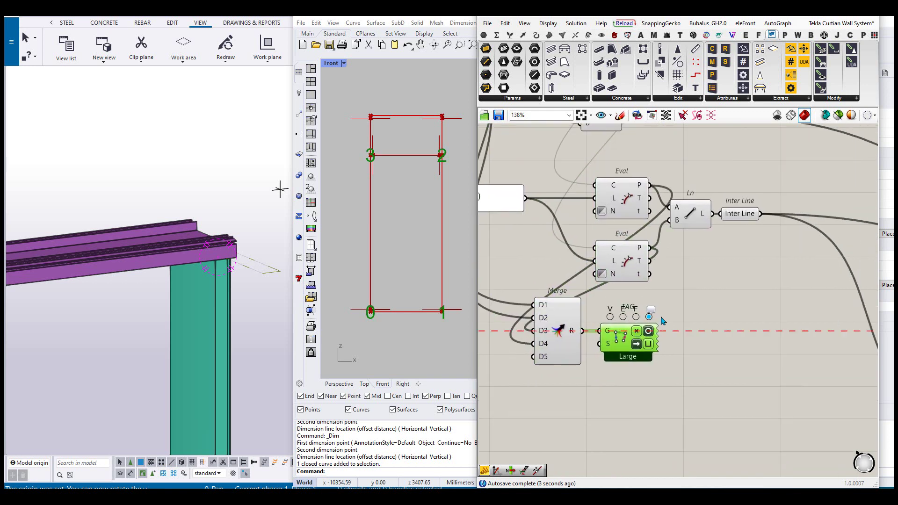
{"action": "double_click", "coordinate": [634, 361]}
{"action": "type", "text": "POLYLINE"}
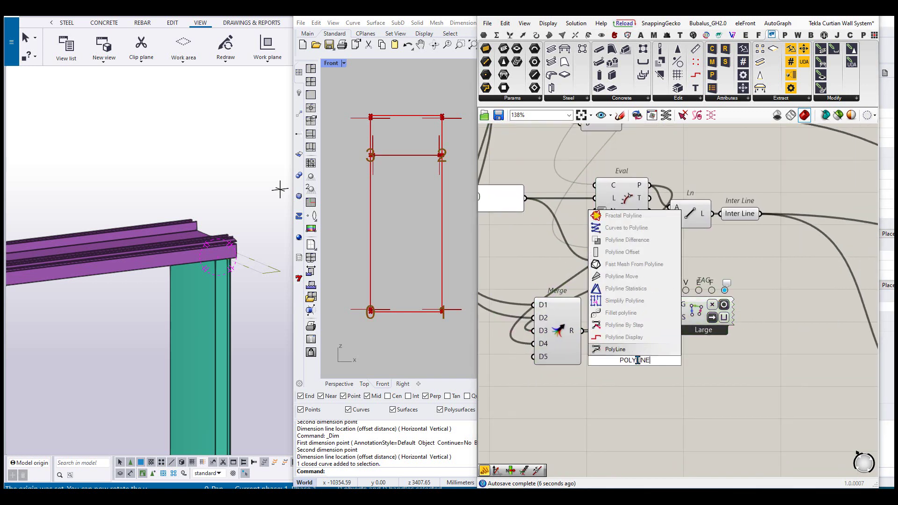
{"action": "key", "text": "Return"}
{"action": "left_click_drag", "start_coordinate": [612, 351], "coordinate": [615, 354]}
{"action": "right_click", "coordinate": [620, 367]}
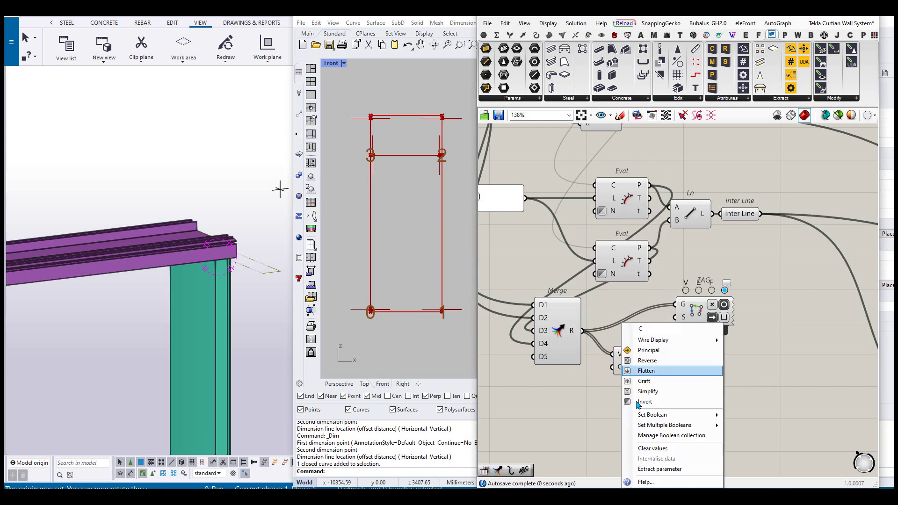
{"action": "mouse_move", "coordinate": [643, 415]}
{"action": "left_click", "coordinate": [743, 425]}
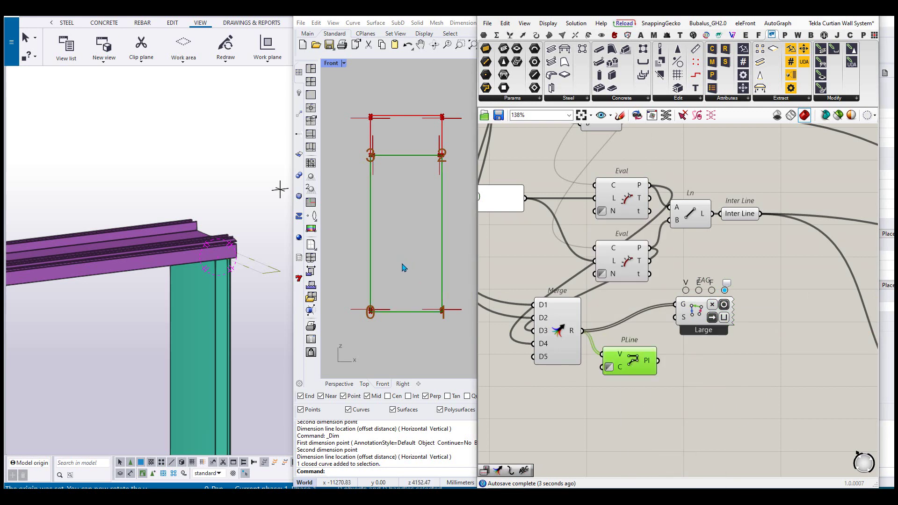
Space out the Merge, PolyLine and TAG components and duplicate the Merge and PolyLine pair below the original
{"action": "left_click_drag", "start_coordinate": [645, 369], "coordinate": [670, 371]}
{"action": "left_click_drag", "start_coordinate": [565, 340], "coordinate": [597, 364]}
{"action": "left_click_drag", "start_coordinate": [696, 309], "coordinate": [709, 307]}
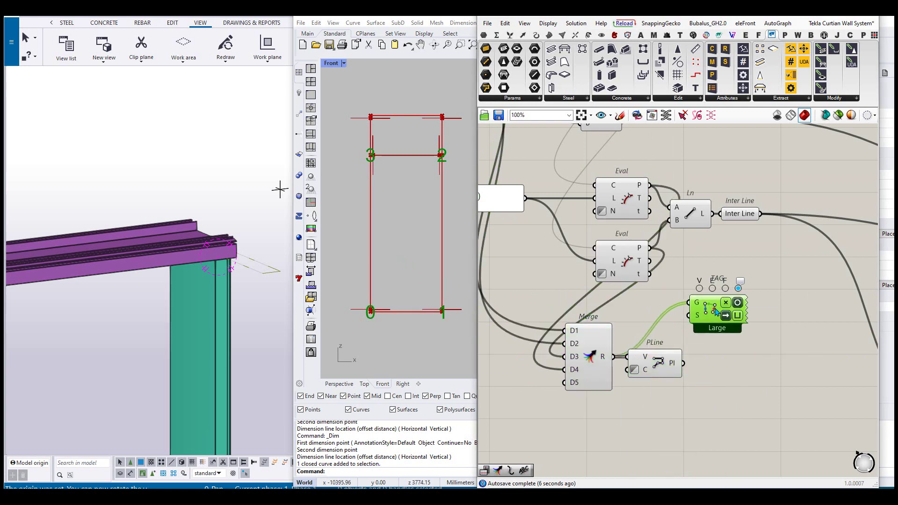
{"action": "scroll", "coordinate": [720, 303], "scroll_direction": "down", "scroll_amount": 3}
{"action": "right_click_drag", "start_coordinate": [692, 381], "coordinate": [724, 360]}
{"action": "left_click", "coordinate": [723, 360]}
{"action": "left_click_drag", "start_coordinate": [723, 360], "coordinate": [666, 378]}
{"action": "left_click", "coordinate": [762, 361]}
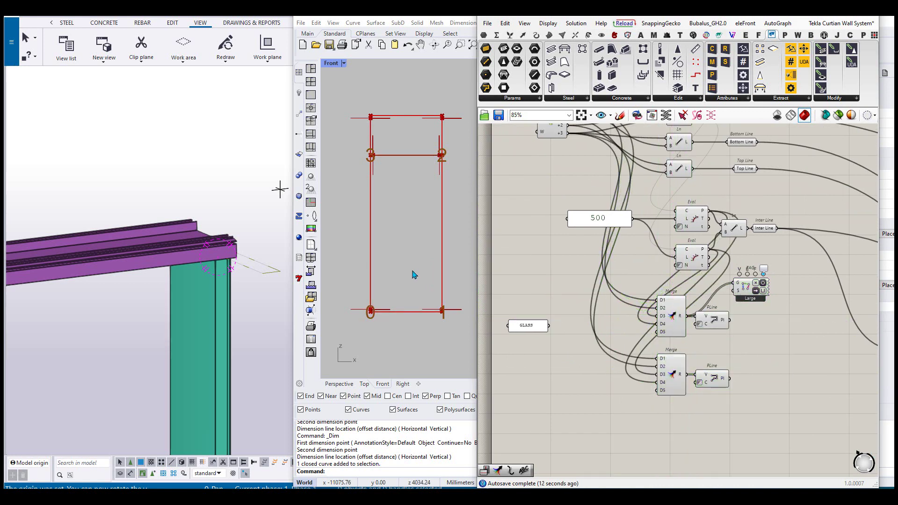
Rewire the duplicated Merge so the upper Eval's point feeds D1 and the lower Eval's point feeds D2
{"action": "right_click_drag", "start_coordinate": [412, 270], "coordinate": [404, 316]}
{"action": "scroll", "coordinate": [732, 359], "scroll_direction": "up", "scroll_amount": 1}
{"action": "left_click", "coordinate": [683, 242]}
{"action": "left_click", "coordinate": [685, 201]}
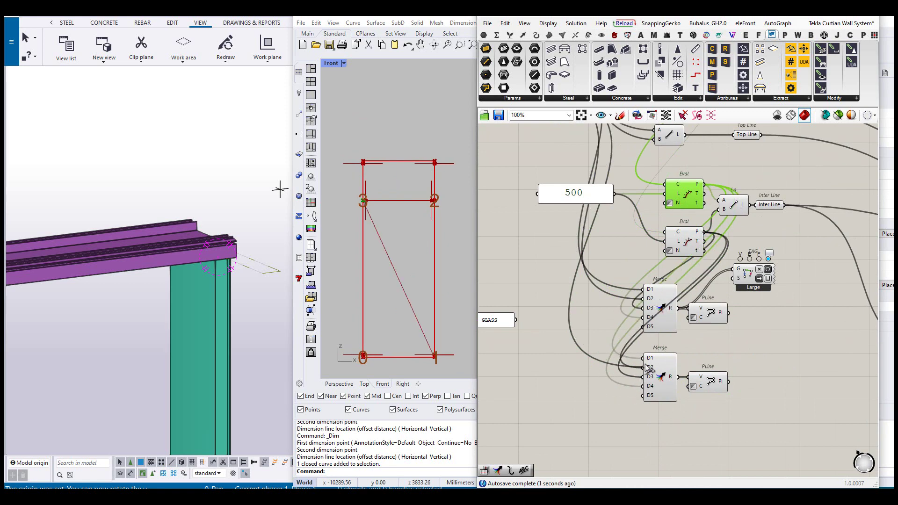
Connect the two top corner points to D3 and D4 of the duplicated Merge to outline the upper glass opening
{"action": "scroll", "coordinate": [599, 379], "scroll_direction": "down", "scroll_amount": 2}
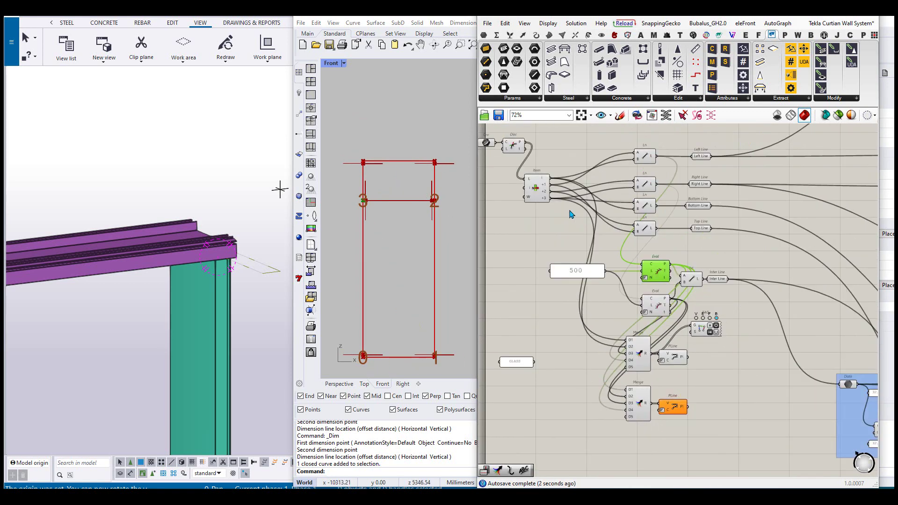
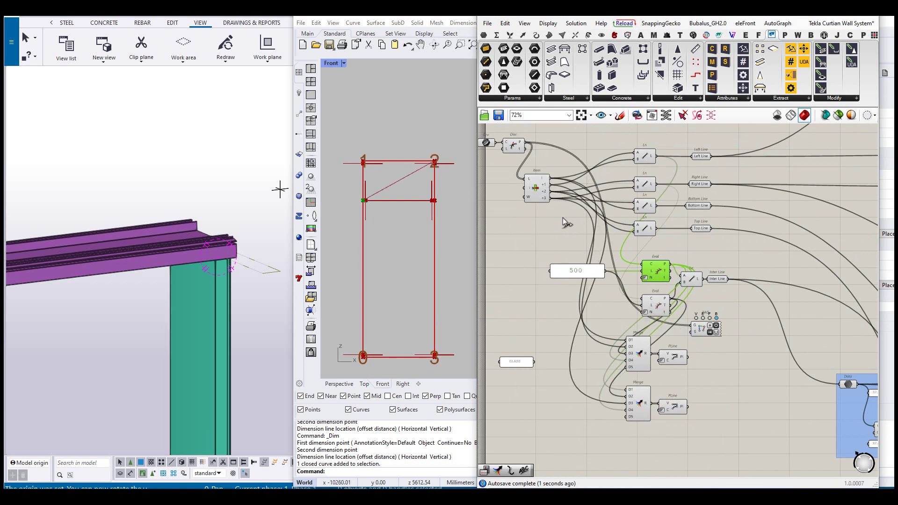
{"action": "left_click_drag", "start_coordinate": [563, 217], "coordinate": [688, 410]}
{"action": "left_click", "coordinate": [726, 408]}
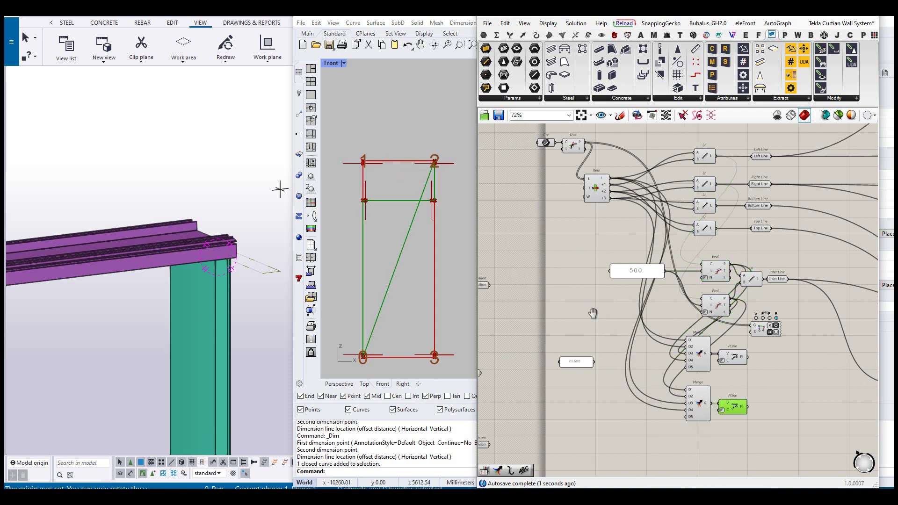
{"action": "right_click_drag", "start_coordinate": [592, 313], "coordinate": [575, 338]}
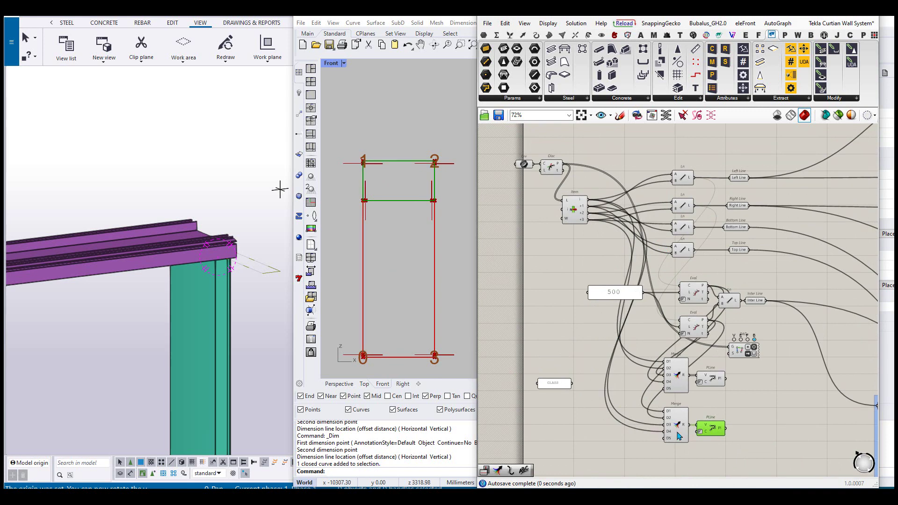
{"action": "right_click_drag", "start_coordinate": [739, 437], "coordinate": [740, 406]}
Disconnect the TAG component from the first Merge and move it away from the glass outline components
{"action": "left_click_drag", "start_coordinate": [728, 412], "coordinate": [636, 360]}
{"action": "scroll", "coordinate": [662, 329], "scroll_direction": "up", "scroll_amount": 1}
{"action": "left_click_drag", "start_coordinate": [751, 324], "coordinate": [704, 339]}
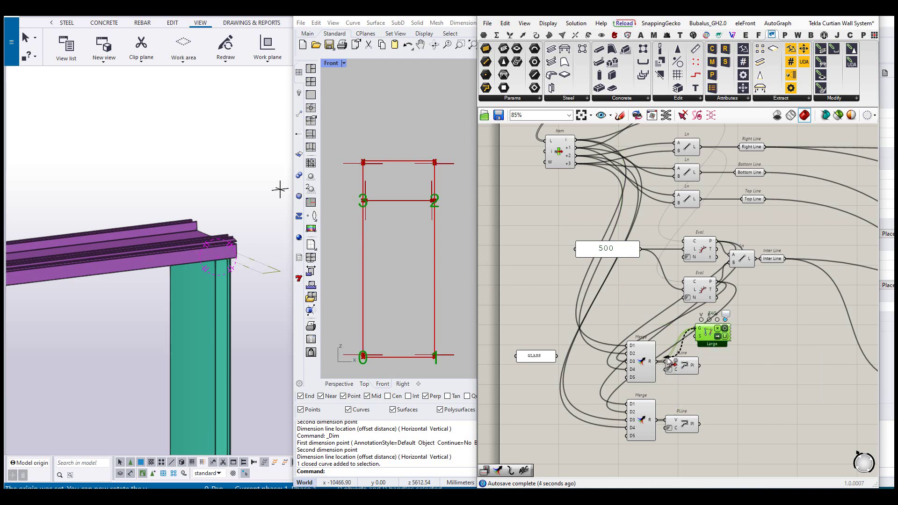
{"action": "left_click_drag", "start_coordinate": [667, 358], "coordinate": [657, 361], "text": "ctrl"}
{"action": "scroll", "coordinate": [689, 355], "scroll_direction": "down", "scroll_amount": 3}
{"action": "left_click_drag", "start_coordinate": [703, 342], "coordinate": [629, 205]}
Reposition the GLASS panel slightly lower, beside the two Merge components
{"action": "scroll", "coordinate": [671, 391], "scroll_direction": "up", "scroll_amount": 3}
{"action": "right_click_drag", "start_coordinate": [542, 343], "coordinate": [585, 278]}
{"action": "scroll", "coordinate": [584, 278], "scroll_direction": "up", "scroll_amount": 2}
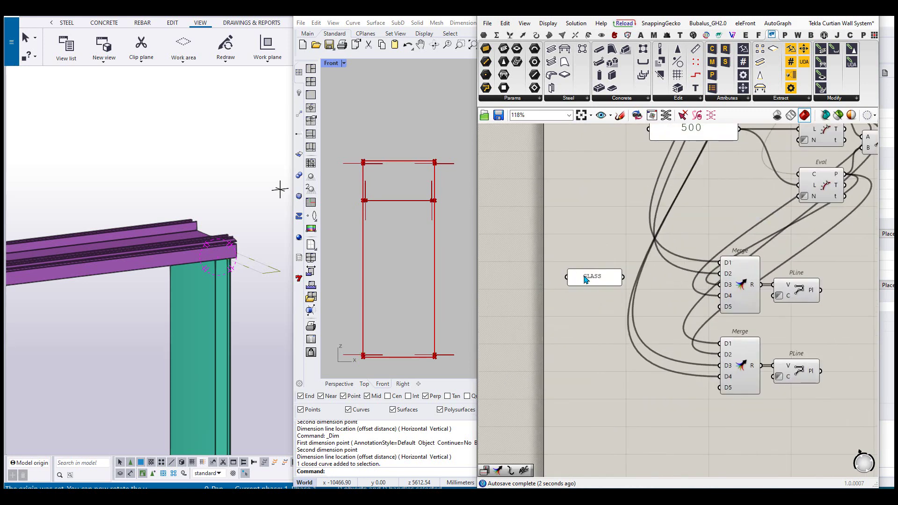
{"action": "left_click_drag", "start_coordinate": [584, 277], "coordinate": [571, 310]}
{"action": "right_click_drag", "start_coordinate": [812, 380], "coordinate": [569, 383]}
{"action": "scroll", "coordinate": [603, 339], "scroll_direction": "down", "scroll_amount": 3}
{"action": "right_click_drag", "start_coordinate": [491, 410], "coordinate": [627, 384]}
{"action": "scroll", "coordinate": [618, 297], "scroll_direction": "up", "scroll_amount": 4}
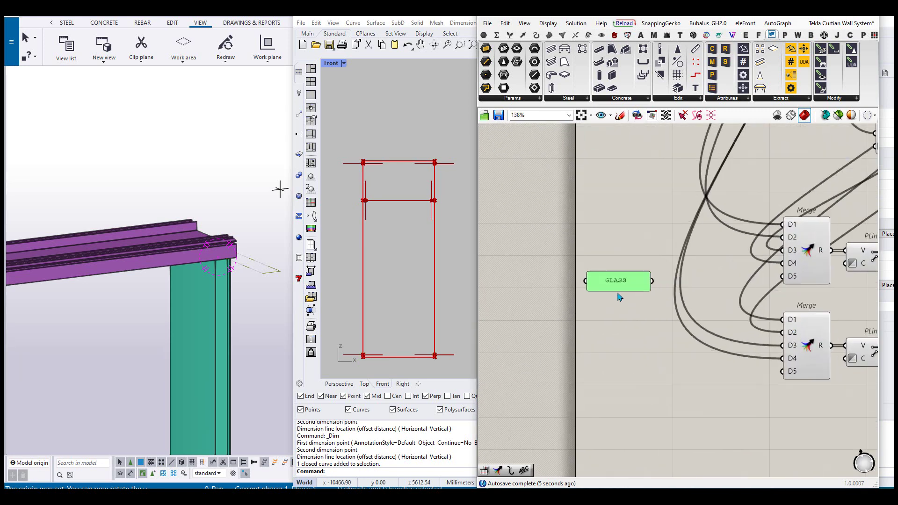
Duplicate the GLASS panel below the original and change the copy's text to CLIPPER PLUGIN
{"action": "left_click_drag", "start_coordinate": [636, 289], "coordinate": [626, 356]}
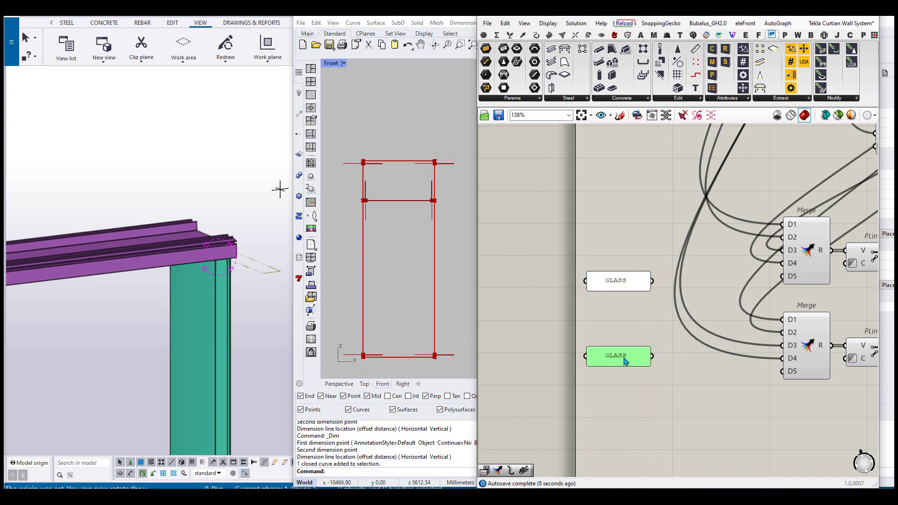
{"action": "double_click", "coordinate": [627, 356]}
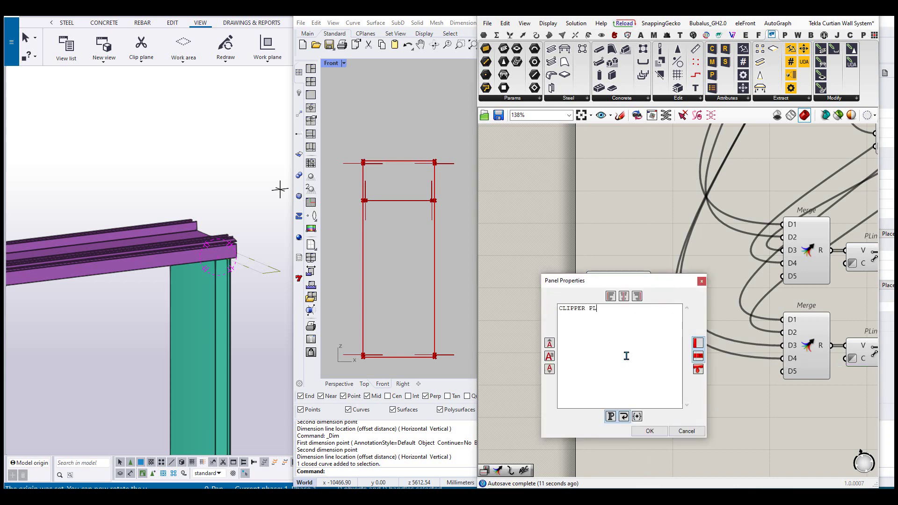
{"action": "left_click", "coordinate": [653, 430]}
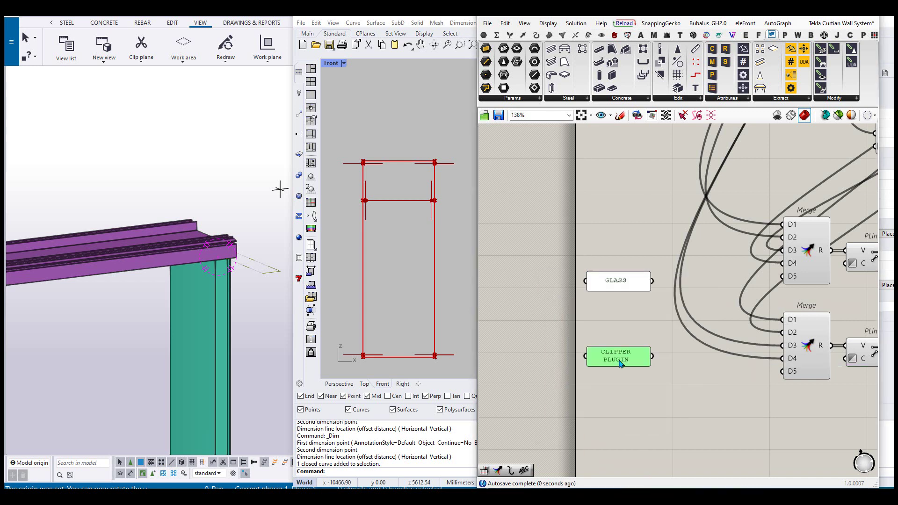
Add the Clipper plugin's PolyOffset component to the canvas below the two PLine components
{"action": "left_click_drag", "start_coordinate": [612, 352], "coordinate": [609, 372]}
{"action": "right_click_drag", "start_coordinate": [706, 370], "coordinate": [669, 366]}
{"action": "left_click", "coordinate": [845, 17]}
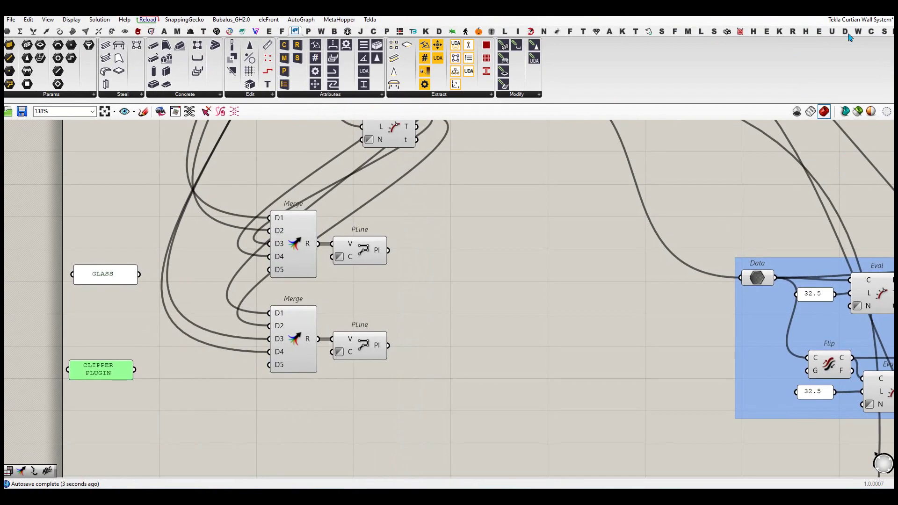
{"action": "left_click", "coordinate": [868, 33]}
{"action": "left_click_drag", "start_coordinate": [171, 248], "coordinate": [367, 442]}
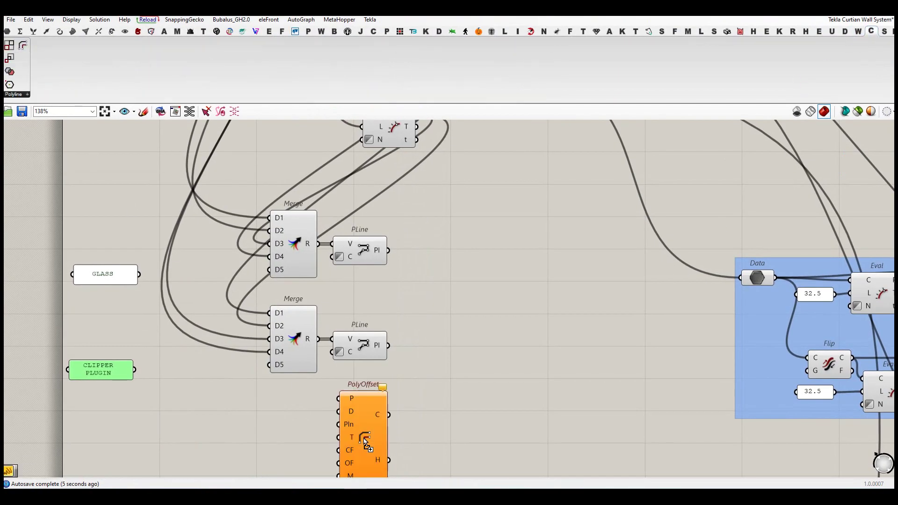
{"action": "scroll", "coordinate": [484, 347], "scroll_direction": "down", "scroll_amount": 3}
{"action": "left_click_drag", "start_coordinate": [452, 380], "coordinate": [480, 381]}
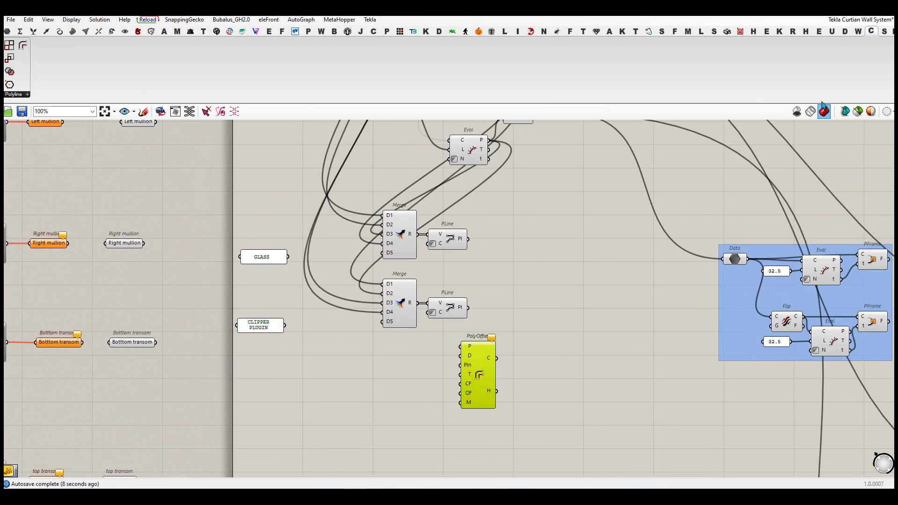
Connect the Pl output of the first PLine to the P input of PolyOffset
{"action": "key", "text": "super+Down"}
{"action": "scroll", "coordinate": [737, 273], "scroll_direction": "down", "scroll_amount": 3}
{"action": "right_click_drag", "start_coordinate": [869, 330], "coordinate": [664, 337]}
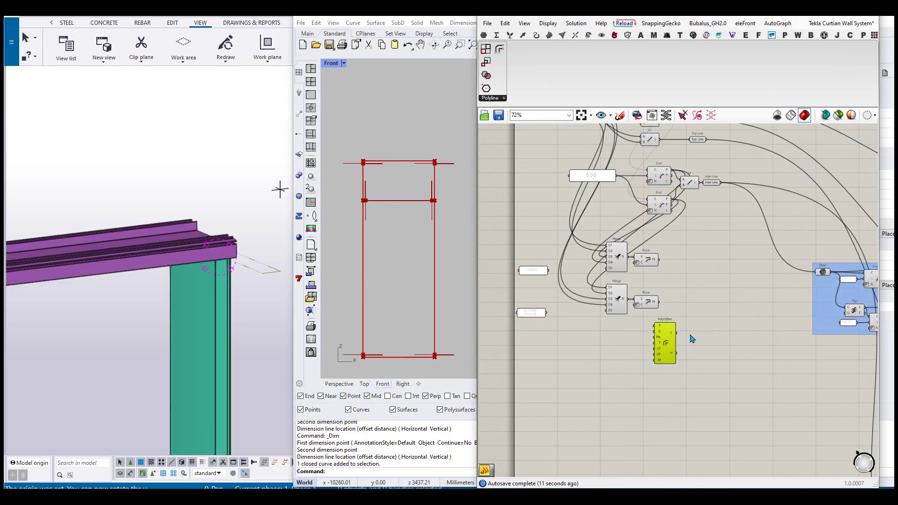
{"action": "scroll", "coordinate": [690, 338], "scroll_direction": "up", "scroll_amount": 4}
{"action": "scroll", "coordinate": [663, 351], "scroll_direction": "up", "scroll_amount": 2}
{"action": "left_click_drag", "start_coordinate": [611, 207], "coordinate": [638, 339]}
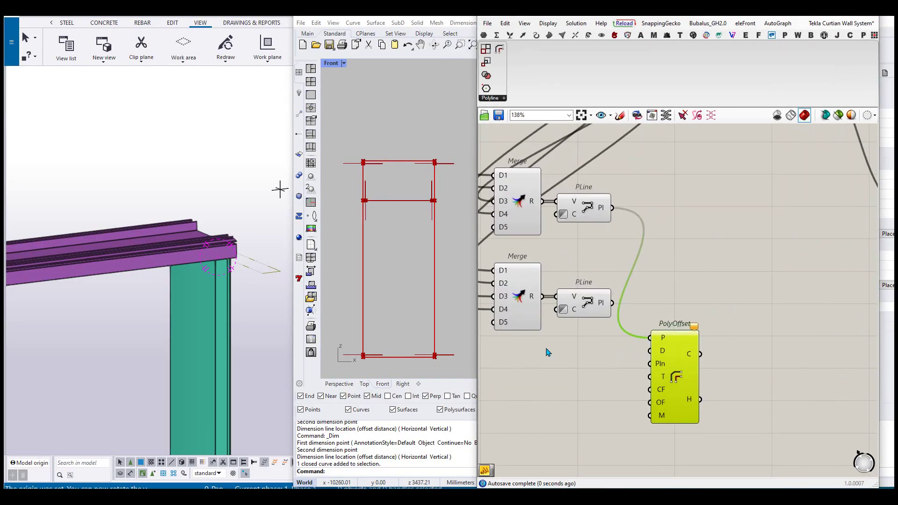
Find the mullion section with the glass edge detail in Rhino's Top view
{"action": "scroll", "coordinate": [402, 275], "scroll_direction": "down", "scroll_amount": 5}
{"action": "scroll", "coordinate": [389, 286], "scroll_direction": "up", "scroll_amount": 6}
{"action": "right_click_drag", "start_coordinate": [391, 285], "coordinate": [401, 242]}
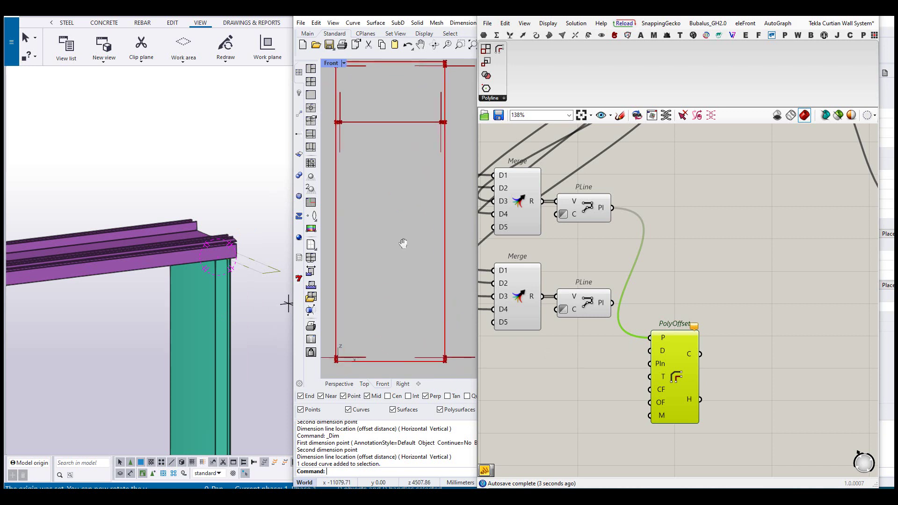
{"action": "scroll", "coordinate": [400, 242], "scroll_direction": "down", "scroll_amount": 2}
{"action": "key", "text": "ctrl+Tab"}
{"action": "scroll", "coordinate": [380, 250], "scroll_direction": "down", "scroll_amount": 7}
{"action": "key", "text": "ctrl+Tab"}
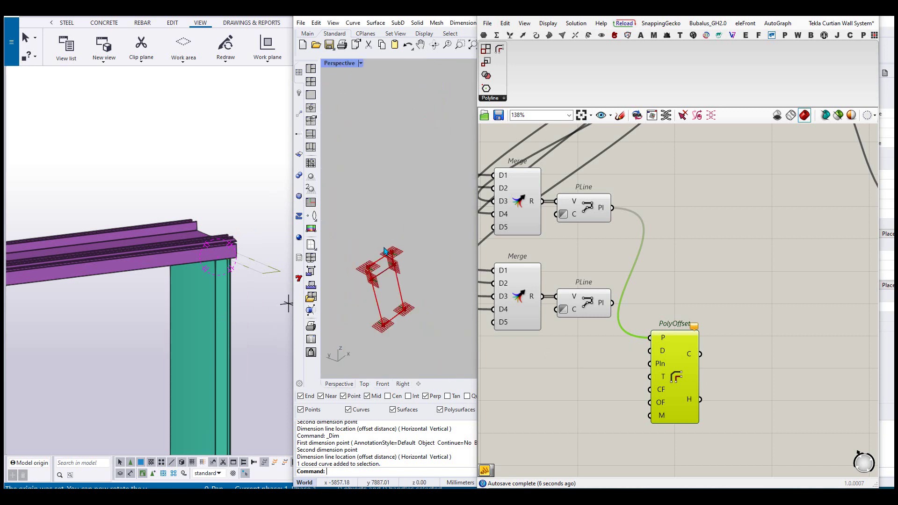
{"action": "key", "text": "ctrl+Tab"}
{"action": "scroll", "coordinate": [362, 274], "scroll_direction": "up", "scroll_amount": 8}
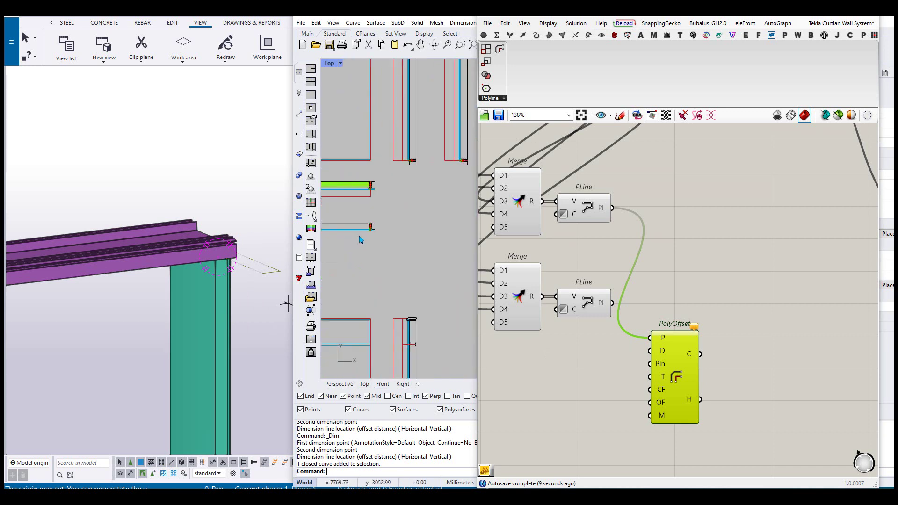
{"action": "scroll", "coordinate": [404, 169], "scroll_direction": "down", "scroll_amount": 6}
{"action": "scroll", "coordinate": [405, 173], "scroll_direction": "up", "scroll_amount": 8}
{"action": "right_click_drag", "start_coordinate": [406, 173], "coordinate": [409, 213]}
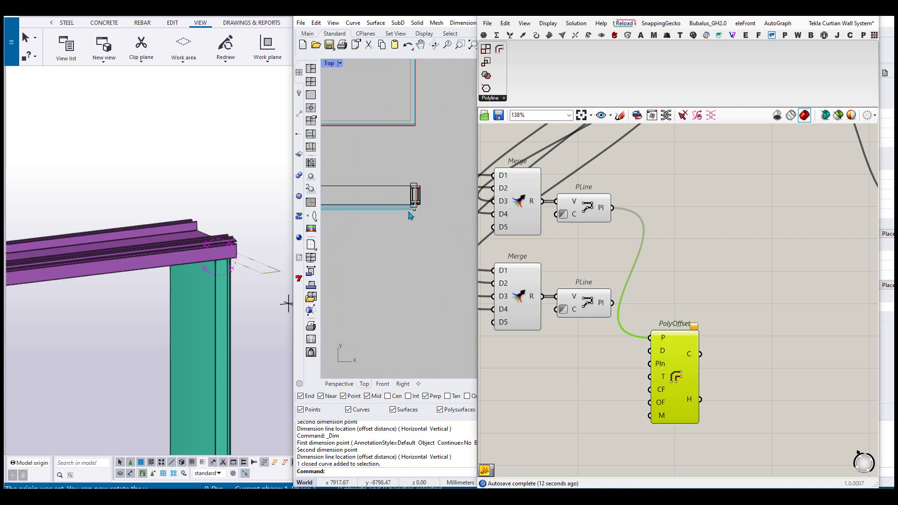
{"action": "scroll", "coordinate": [410, 210], "scroll_direction": "up", "scroll_amount": 10}
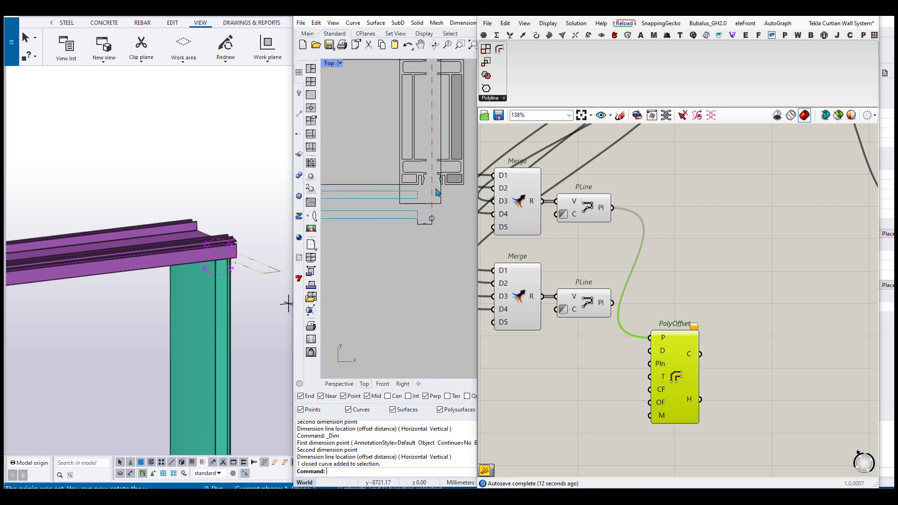
Dimension the overall thickness of the double glazing beside the mullion profile in the Top view
{"action": "left_click", "coordinate": [452, 22]}
{"action": "left_click", "coordinate": [463, 34]}
{"action": "scroll", "coordinate": [416, 226], "scroll_direction": "up", "scroll_amount": 2}
{"action": "left_click", "coordinate": [418, 216]}
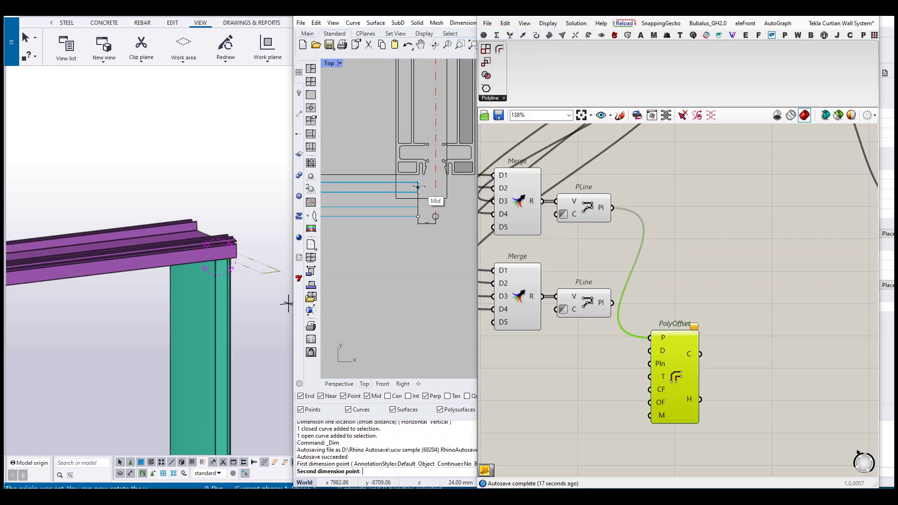
{"action": "left_click", "coordinate": [418, 182]}
{"action": "scroll", "coordinate": [383, 197], "scroll_direction": "up", "scroll_amount": 10}
{"action": "left_click", "coordinate": [388, 203]}
{"action": "scroll", "coordinate": [395, 202], "scroll_direction": "up", "scroll_amount": 10}
{"action": "right_click_drag", "start_coordinate": [412, 188], "coordinate": [375, 218]}
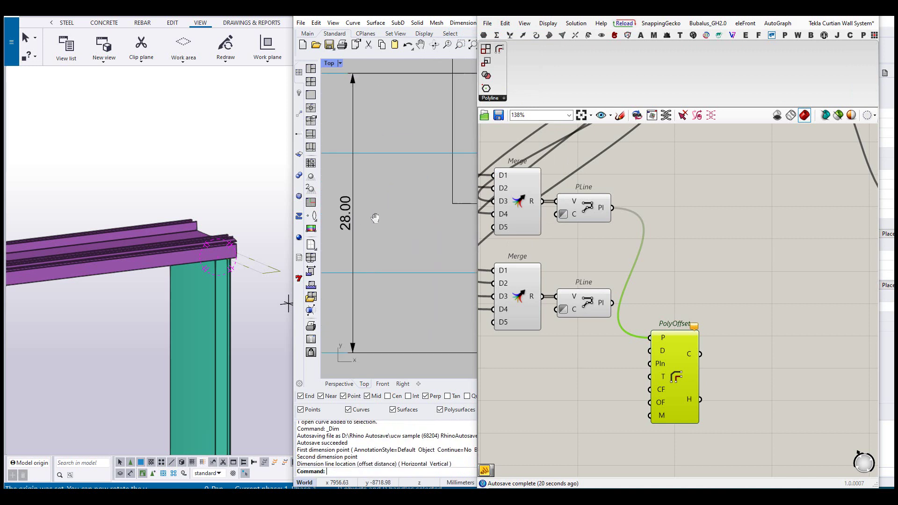
Show the Perspective view in Rhino, then add a panel with the value 28 and connect it to PolyOffset's D input
{"action": "scroll", "coordinate": [379, 154], "scroll_direction": "down", "scroll_amount": 4}
{"action": "double_click", "coordinate": [329, 64]}
{"action": "scroll", "coordinate": [468, 66], "scroll_direction": "down", "scroll_amount": 3}
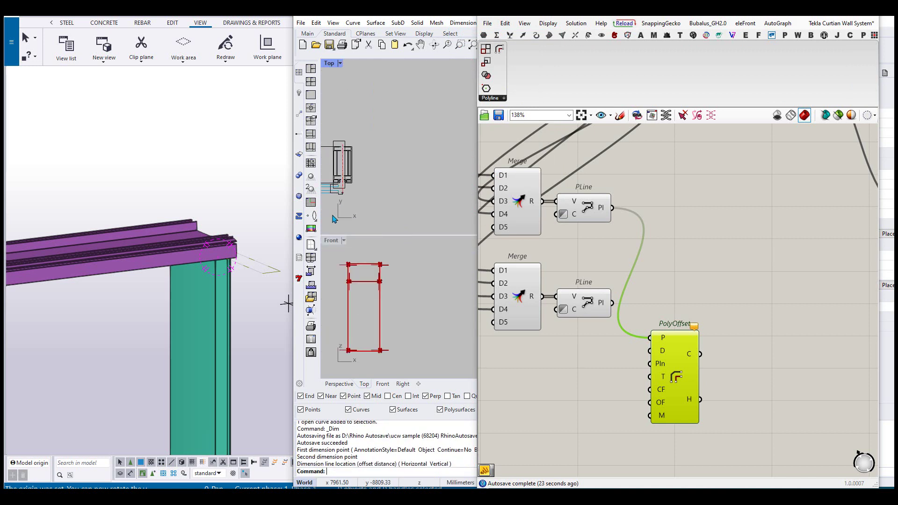
{"action": "mouse_move", "coordinate": [431, 15]}
{"action": "left_mouse_down"}
{"action": "mouse_move", "coordinate": [303, 15]}
{"action": "mouse_move", "coordinate": [441, 16]}
{"action": "left_mouse_up"}
{"action": "double_click", "coordinate": [441, 64]}
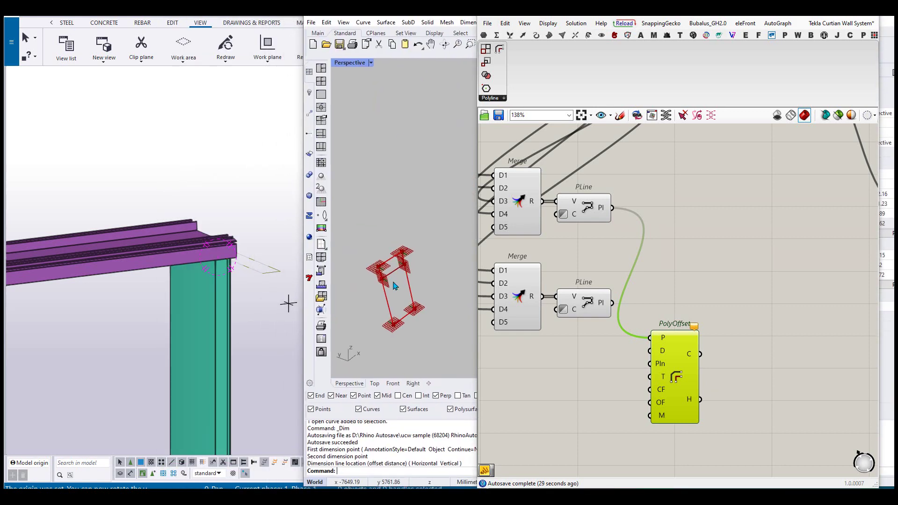
{"action": "scroll", "coordinate": [394, 282], "scroll_direction": "up", "scroll_amount": 6}
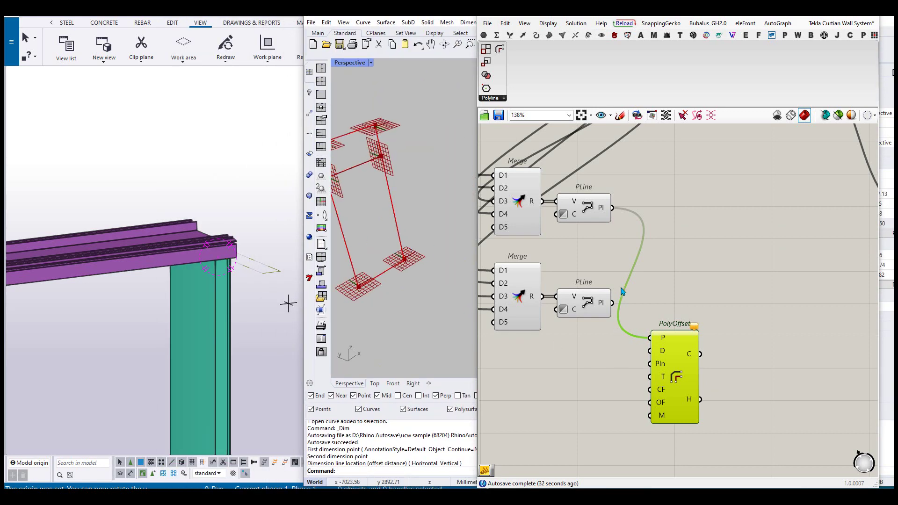
{"action": "double_click", "coordinate": [582, 373]}
{"action": "type", "text": "\""}
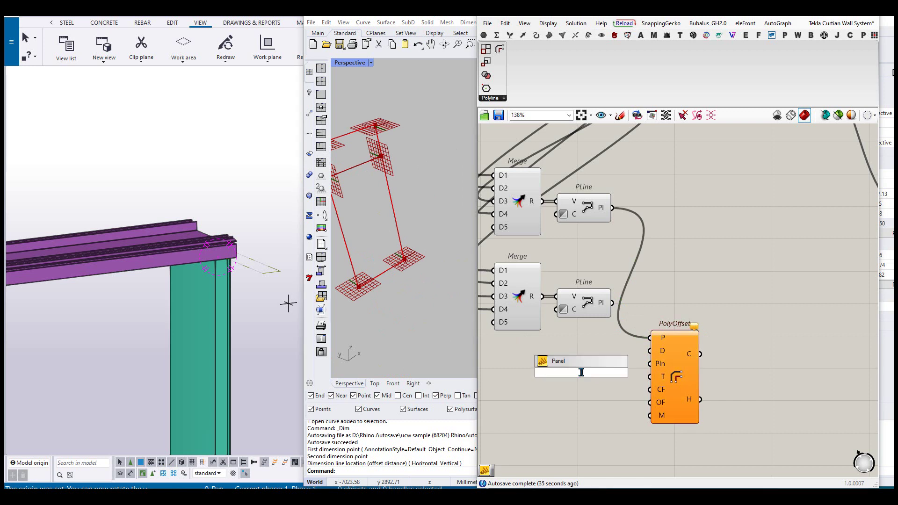
{"action": "key", "text": "Return"}
{"action": "scroll", "coordinate": [590, 369], "scroll_direction": "up", "scroll_amount": 1}
{"action": "left_click_drag", "start_coordinate": [595, 373], "coordinate": [660, 348]}
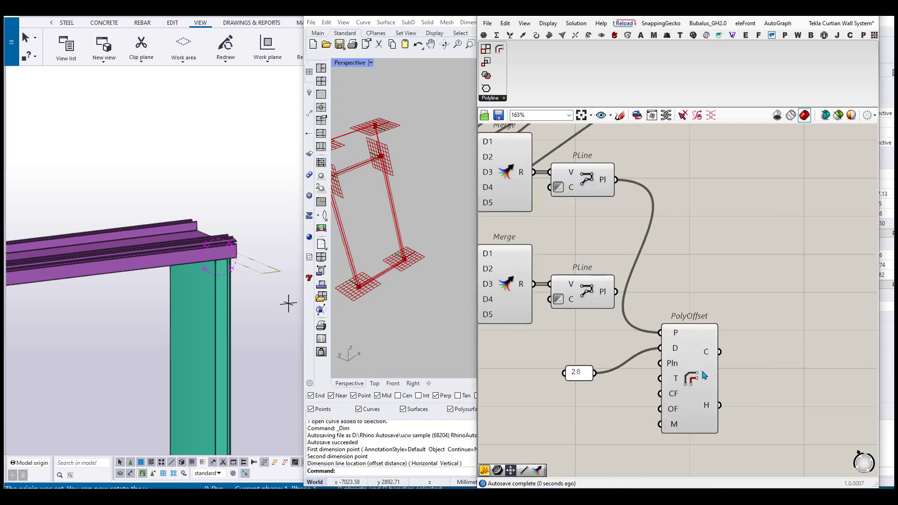
Set PolyOffset's closed fillet type to Miter and check the offset corners in the Front view
{"action": "left_click", "coordinate": [701, 374]}
{"action": "mouse_move", "coordinate": [400, 201]}
{"action": "right_mouse_down"}
{"action": "mouse_move", "coordinate": [405, 179]}
{"action": "mouse_move", "coordinate": [405, 202]}
{"action": "right_mouse_up"}
{"action": "key", "text": "ctrl+F1"}
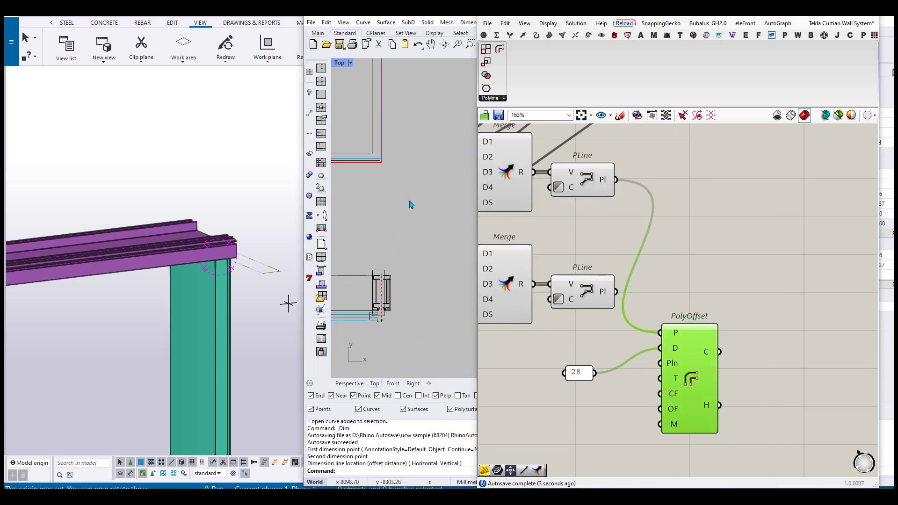
{"action": "key", "text": "ctrl+F2"}
{"action": "scroll", "coordinate": [384, 169], "scroll_direction": "up", "scroll_amount": 5}
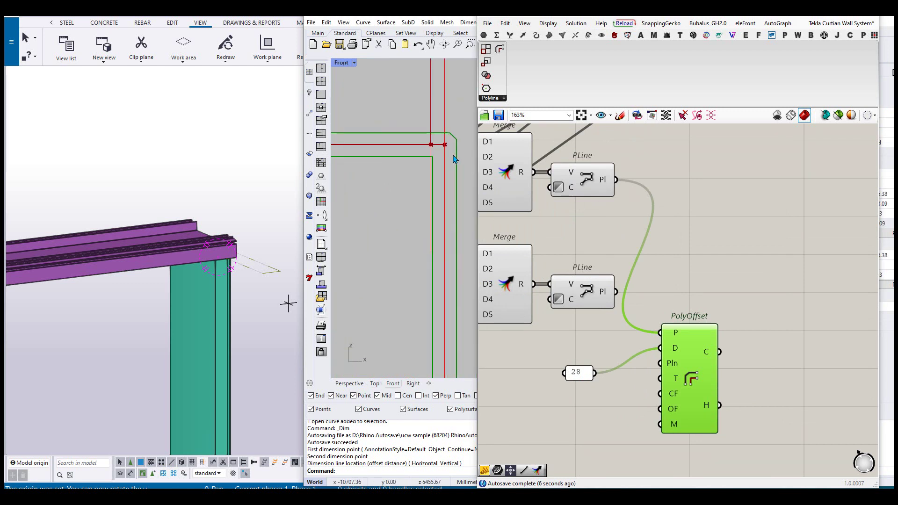
{"action": "mouse_move", "coordinate": [674, 395]}
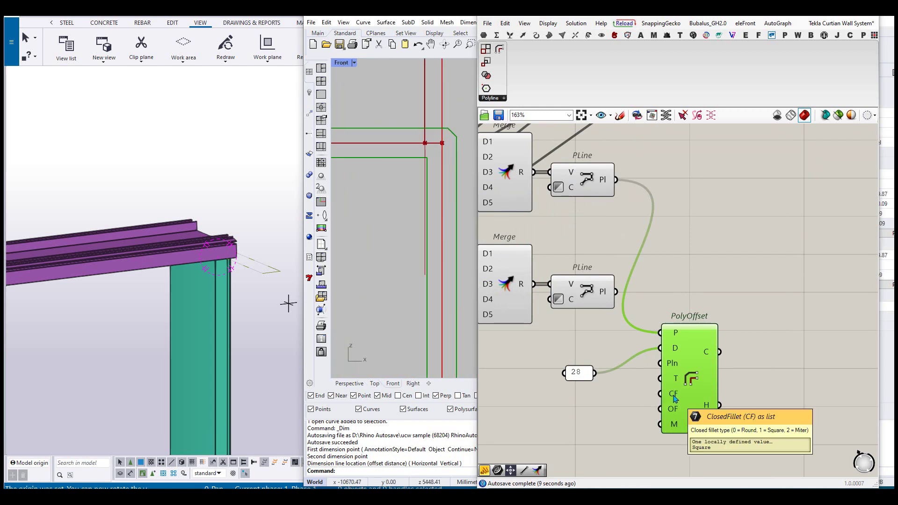
{"action": "right_click", "coordinate": [675, 398]}
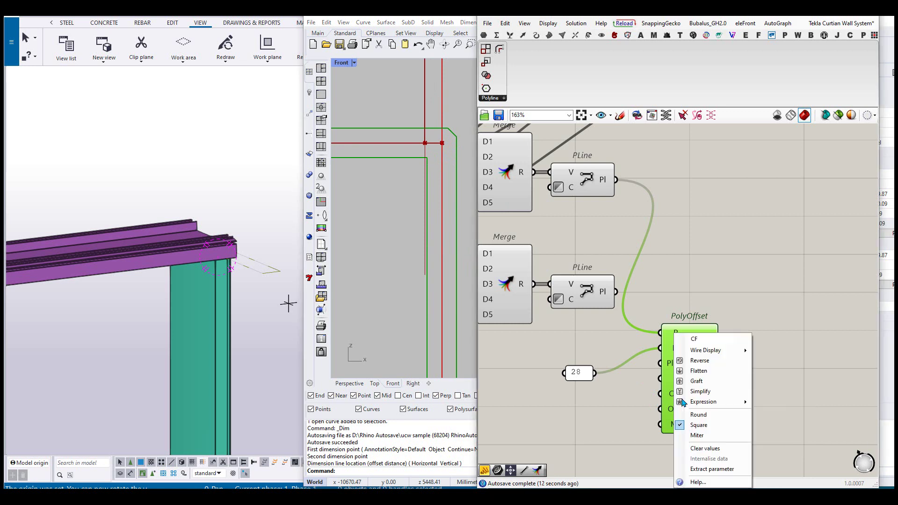
{"action": "left_click", "coordinate": [705, 436]}
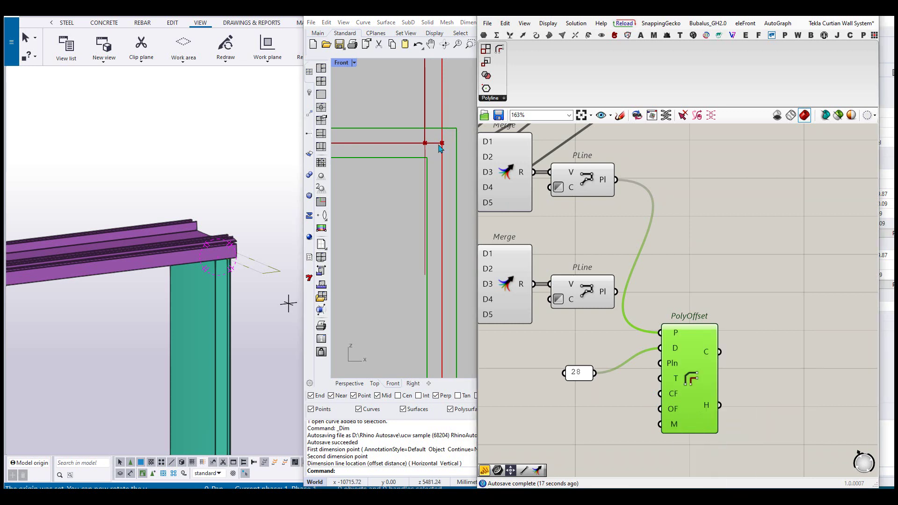
{"action": "scroll", "coordinate": [440, 149], "scroll_direction": "down", "scroll_amount": 3}
{"action": "scroll", "coordinate": [403, 301], "scroll_direction": "up", "scroll_amount": 3}
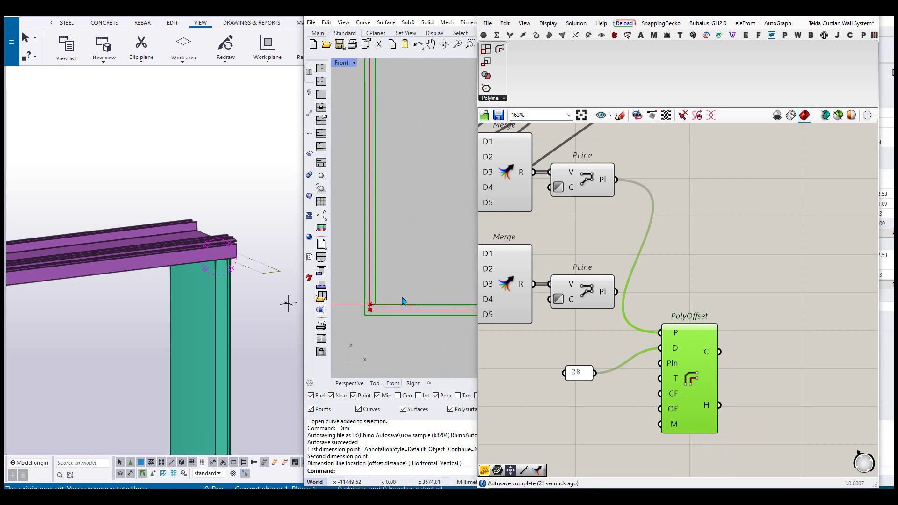
Add a Curve parameter beside PolyOffset and connect it to the H output
{"action": "left_click_drag", "start_coordinate": [696, 373], "coordinate": [689, 392]}
{"action": "right_click_drag", "start_coordinate": [592, 328], "coordinate": [615, 255]}
{"action": "scroll", "coordinate": [635, 333], "scroll_direction": "down", "scroll_amount": 1}
{"action": "double_click", "coordinate": [672, 317]}
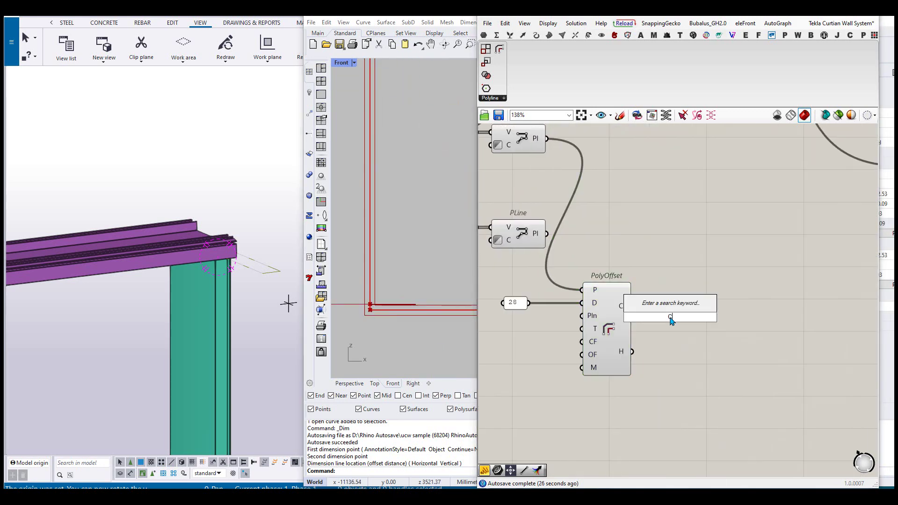
{"action": "type", "text": "curve"}
{"action": "left_click", "coordinate": [652, 270]}
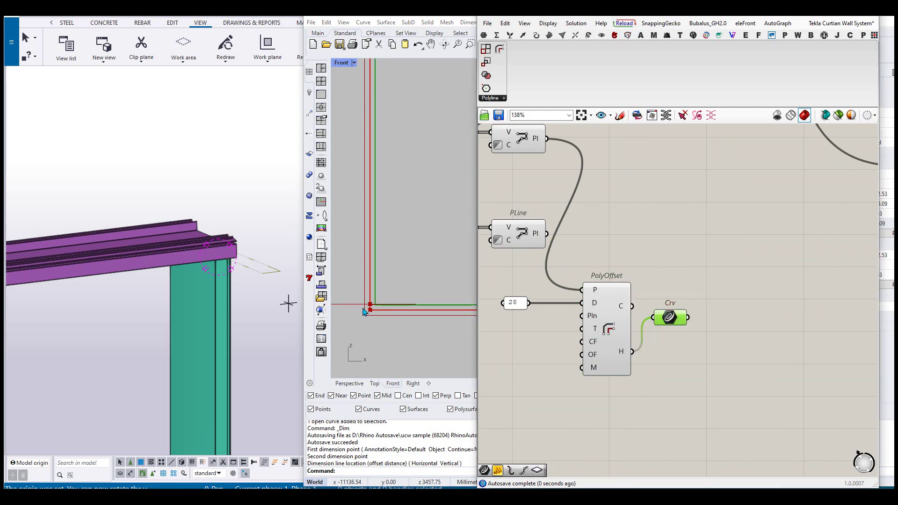
Turn off the preview of PolyOffset and move the Curve parameter level with the H output
{"action": "scroll", "coordinate": [367, 318], "scroll_direction": "down", "scroll_amount": 8}
{"action": "scroll", "coordinate": [374, 324], "scroll_direction": "up", "scroll_amount": 2}
{"action": "left_click_drag", "start_coordinate": [637, 407], "coordinate": [608, 312]}
{"action": "middle_click", "coordinate": [607, 307]}
{"action": "left_click", "coordinate": [633, 282]}
{"action": "scroll", "coordinate": [384, 248], "scroll_direction": "up", "scroll_amount": 5}
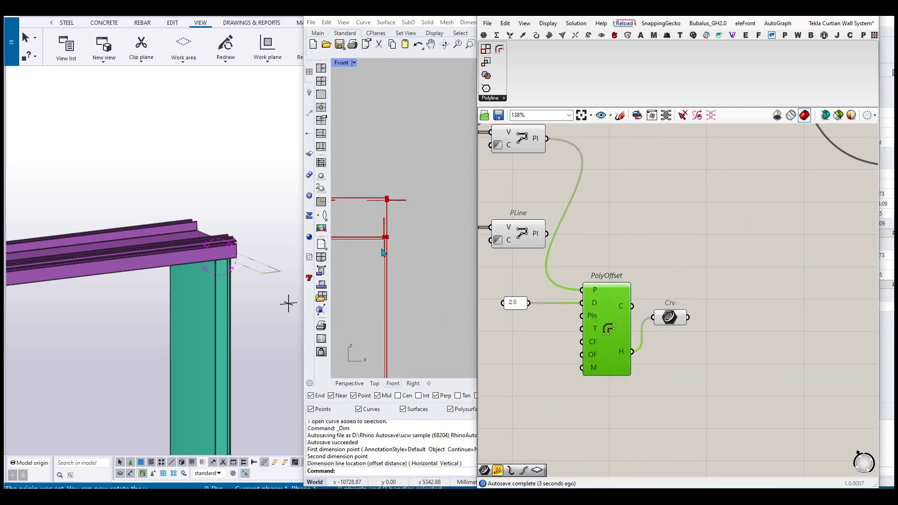
{"action": "scroll", "coordinate": [382, 252], "scroll_direction": "up", "scroll_amount": 3}
{"action": "left_click_drag", "start_coordinate": [669, 317], "coordinate": [672, 350]}
Duplicate the 28 panel, PolyOffset and Curve parameter below the originals and feed the copy from the second PLine
{"action": "scroll", "coordinate": [664, 353], "scroll_direction": "down", "scroll_amount": 2}
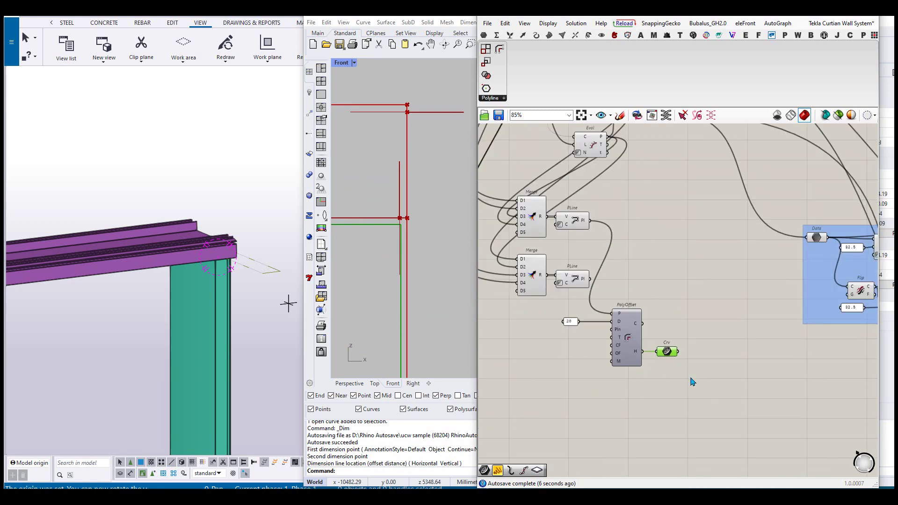
{"action": "left_click_drag", "start_coordinate": [693, 382], "coordinate": [553, 311]}
{"action": "left_click_drag", "start_coordinate": [624, 363], "coordinate": [624, 440], "text": "alt"}
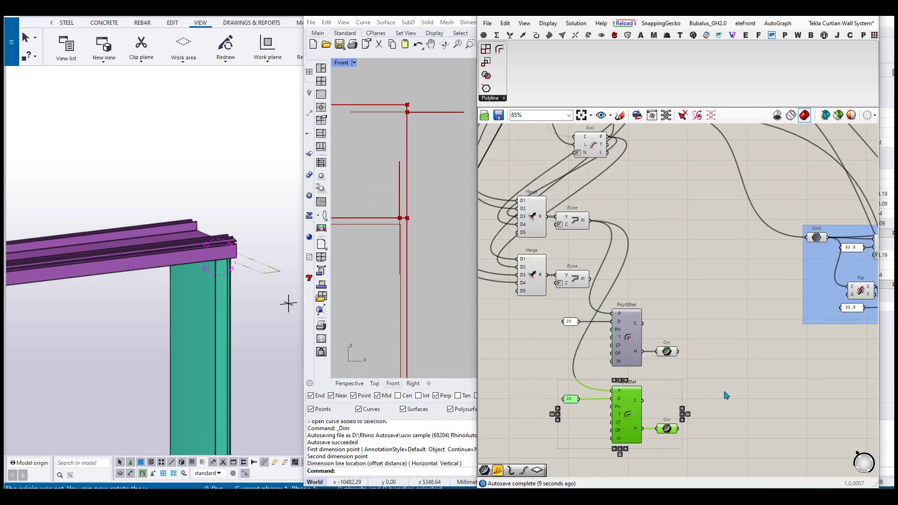
{"action": "left_click", "coordinate": [725, 395]}
{"action": "right_click_drag", "start_coordinate": [725, 394], "coordinate": [724, 316]}
{"action": "scroll", "coordinate": [646, 230], "scroll_direction": "down", "scroll_amount": 2}
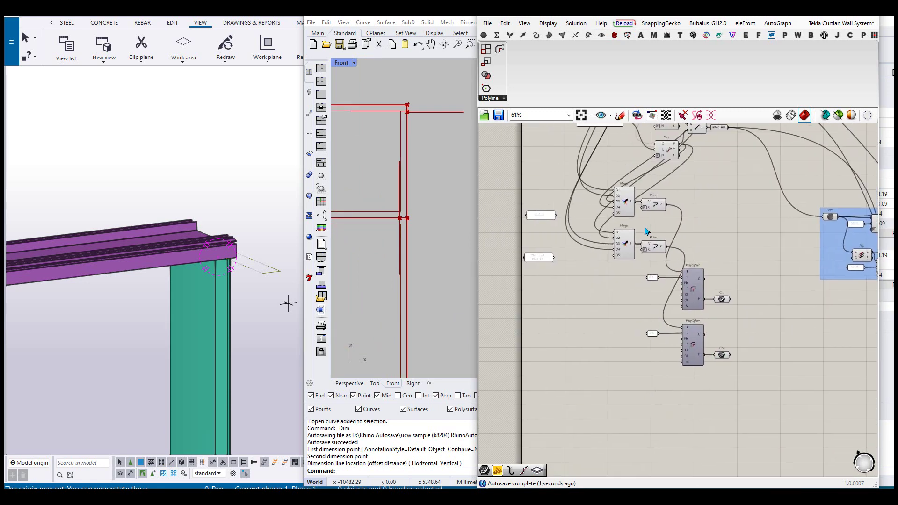
{"action": "left_click_drag", "start_coordinate": [652, 227], "coordinate": [668, 255]}
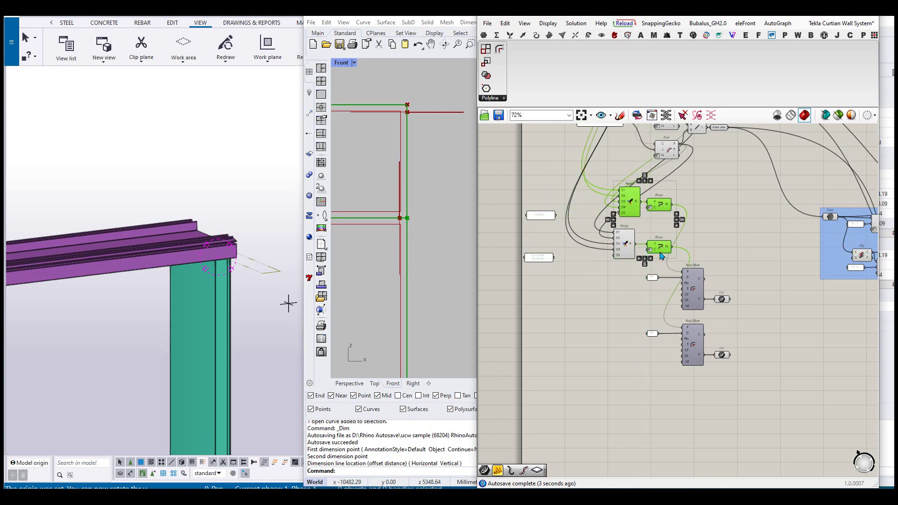
{"action": "scroll", "coordinate": [638, 251], "scroll_direction": "up", "scroll_amount": 2}
{"action": "left_click", "coordinate": [736, 242]}
{"action": "key", "text": "ctrl+z"}
Move all the mullion and transom component groups further right to make room for the glass components
{"action": "left_click_drag", "start_coordinate": [564, 125], "coordinate": [617, 257]}
{"action": "scroll", "coordinate": [691, 287], "scroll_direction": "down", "scroll_amount": 9}
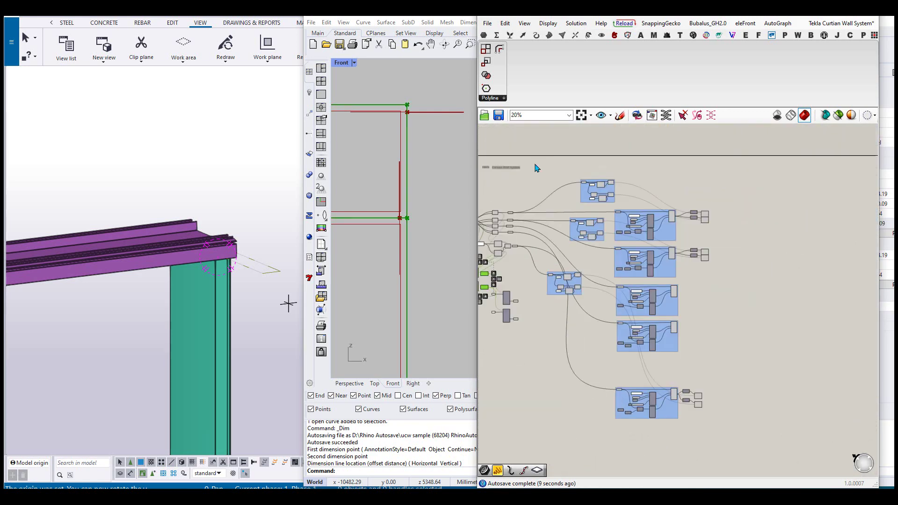
{"action": "left_click_drag", "start_coordinate": [535, 163], "coordinate": [778, 443]}
{"action": "left_click_drag", "start_coordinate": [666, 341], "coordinate": [700, 339]}
{"action": "left_click", "coordinate": [505, 337]}
Move both PolyOffset sets, with their 28 panels and Curve parameters, slightly down and to the left
{"action": "scroll", "coordinate": [492, 314], "scroll_direction": "up", "scroll_amount": 5}
{"action": "right_click_drag", "start_coordinate": [492, 313], "coordinate": [675, 370]}
{"action": "scroll", "coordinate": [674, 390], "scroll_direction": "up", "scroll_amount": 2}
{"action": "left_click_drag", "start_coordinate": [674, 413], "coordinate": [834, 253]}
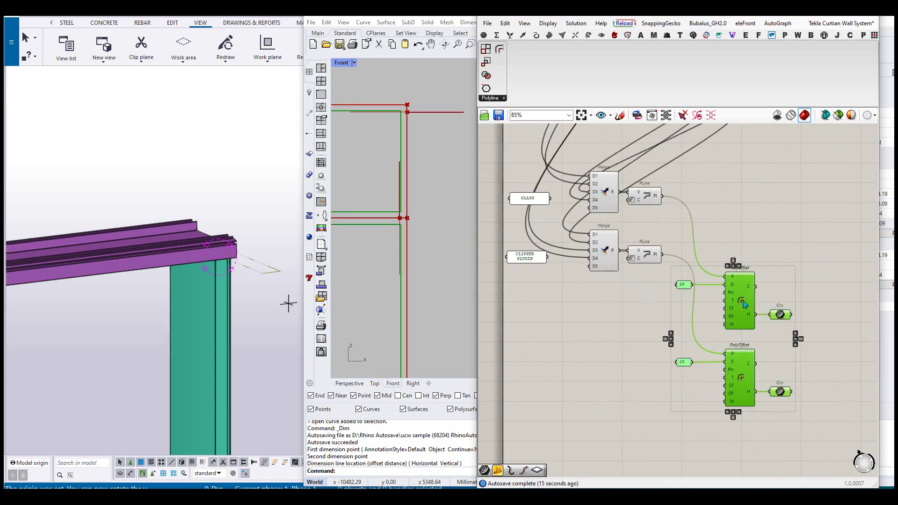
{"action": "left_click_drag", "start_coordinate": [741, 304], "coordinate": [702, 344]}
{"action": "left_click", "coordinate": [834, 347]}
Add a Tekla steel Plate component and connect the first PolyOffset's Curve parameter to its B input
{"action": "right_click_drag", "start_coordinate": [834, 347], "coordinate": [625, 314]}
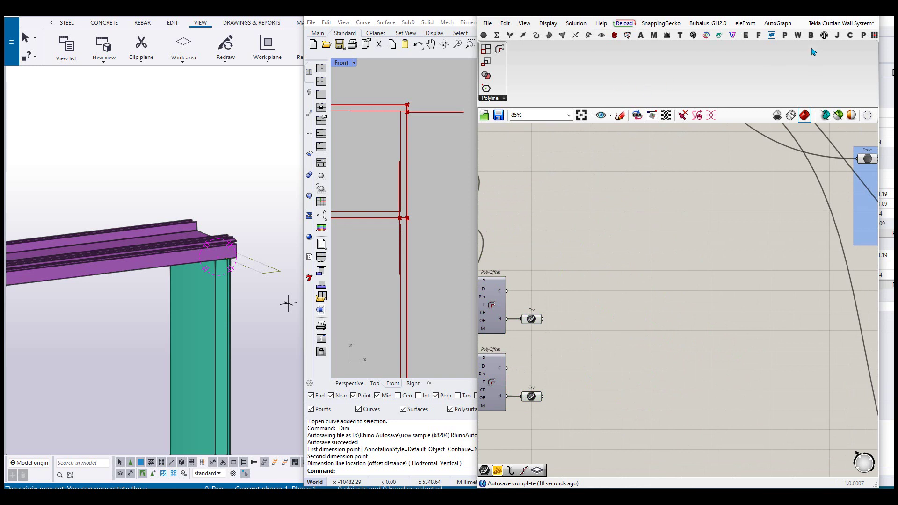
{"action": "left_click", "coordinate": [770, 36]}
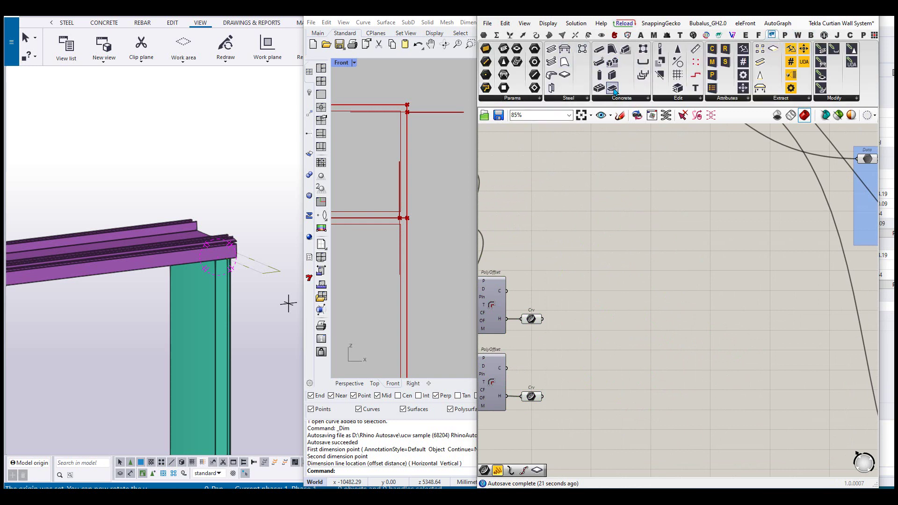
{"action": "left_click_drag", "start_coordinate": [565, 76], "coordinate": [618, 327]}
{"action": "scroll", "coordinate": [537, 318], "scroll_direction": "up", "scroll_amount": 3}
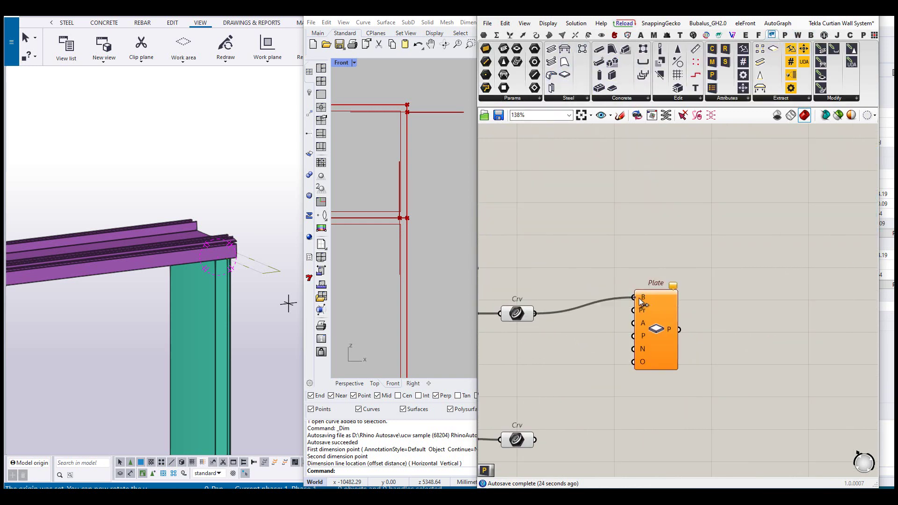
Align the Plate component level with its Curve parameter and check the new plate against the transom in the Tekla model
{"action": "left_click_drag", "start_coordinate": [639, 298], "coordinate": [639, 299]}
{"action": "left_click_drag", "start_coordinate": [649, 316], "coordinate": [610, 333]}
{"action": "scroll", "coordinate": [148, 166], "scroll_direction": "down", "scroll_amount": 4}
{"action": "middle_click_drag", "start_coordinate": [40, 305], "coordinate": [126, 274]}
{"action": "scroll", "coordinate": [111, 289], "scroll_direction": "up", "scroll_amount": 3}
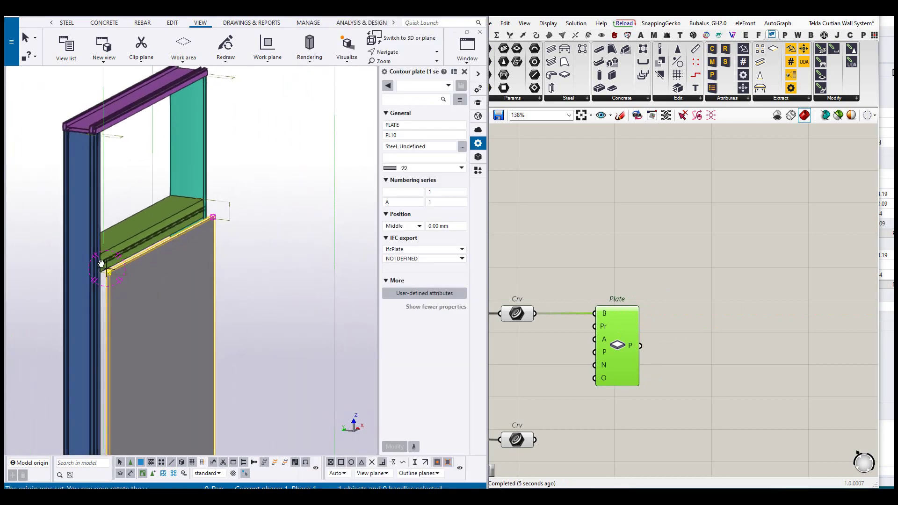
{"action": "scroll", "coordinate": [96, 271], "scroll_direction": "up", "scroll_amount": 3}
Add a panel containing PL28 and connect it to the Plate component's Pr input
{"action": "left_click", "coordinate": [557, 341]}
{"action": "scroll", "coordinate": [607, 348], "scroll_direction": "up", "scroll_amount": 1}
{"action": "scroll", "coordinate": [590, 350], "scroll_direction": "up", "scroll_amount": 1}
{"action": "double_click", "coordinate": [518, 346]}
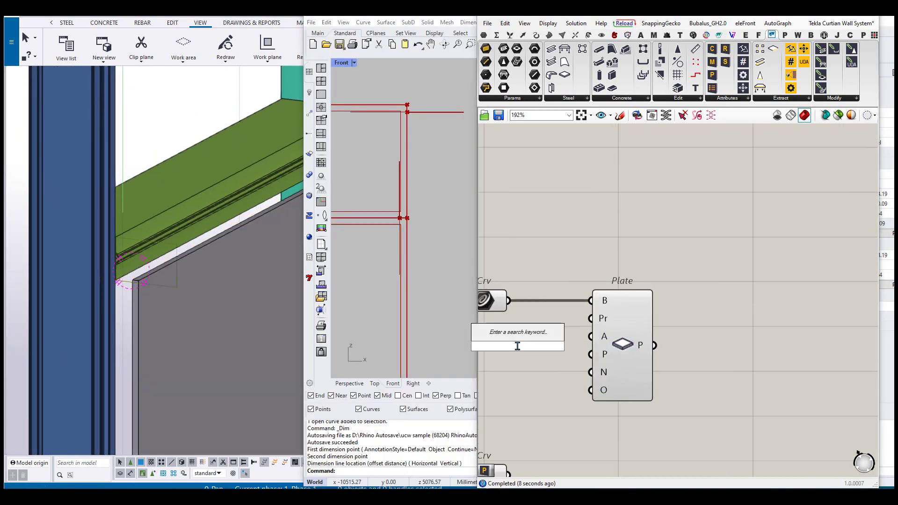
{"action": "type", "text": "\""}
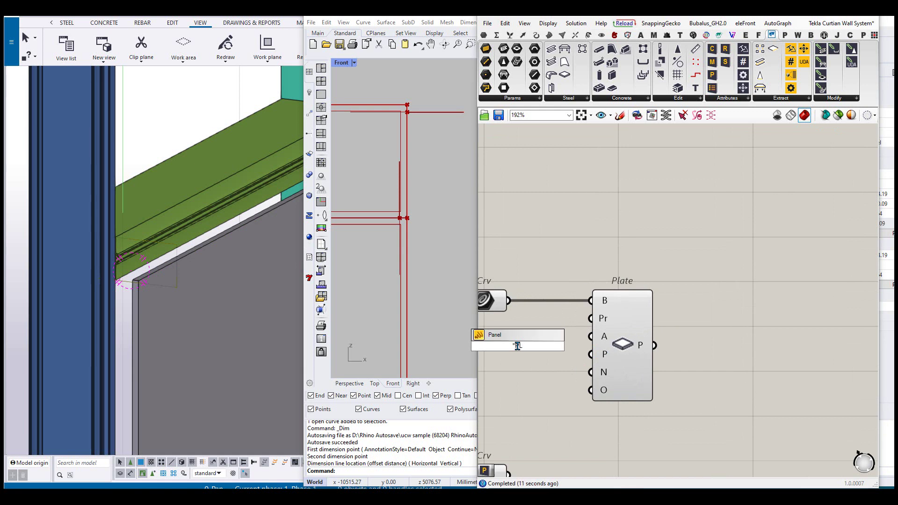
{"action": "type", "text": "PL8"}
{"action": "key", "text": "Return"}
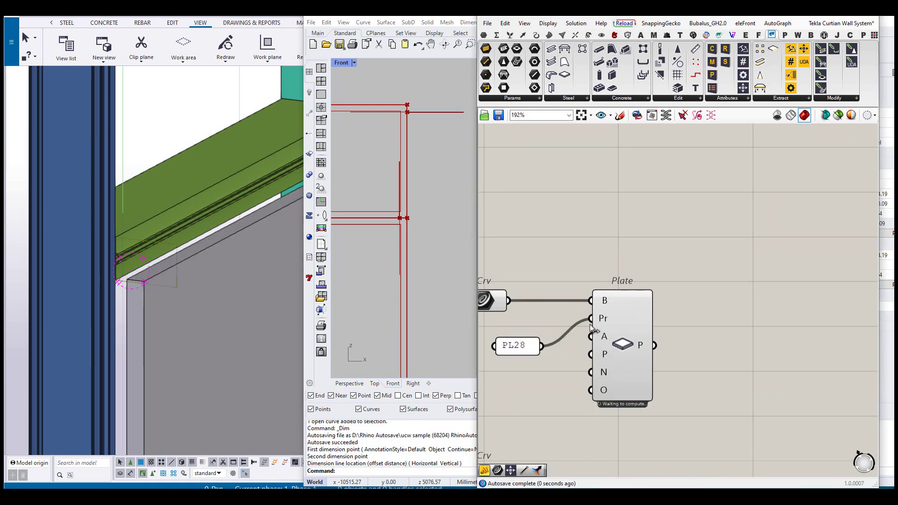
Add a Tekla Position component, connect it to the Plate's P input and place the PL28 panel above it
{"action": "scroll", "coordinate": [650, 326], "scroll_direction": "down", "scroll_amount": 4}
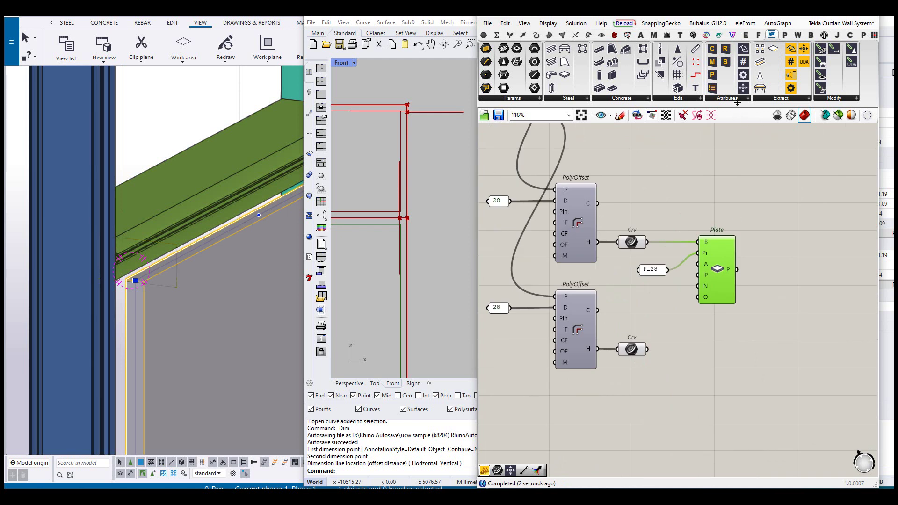
{"action": "left_click_drag", "start_coordinate": [645, 311], "coordinate": [644, 309]}
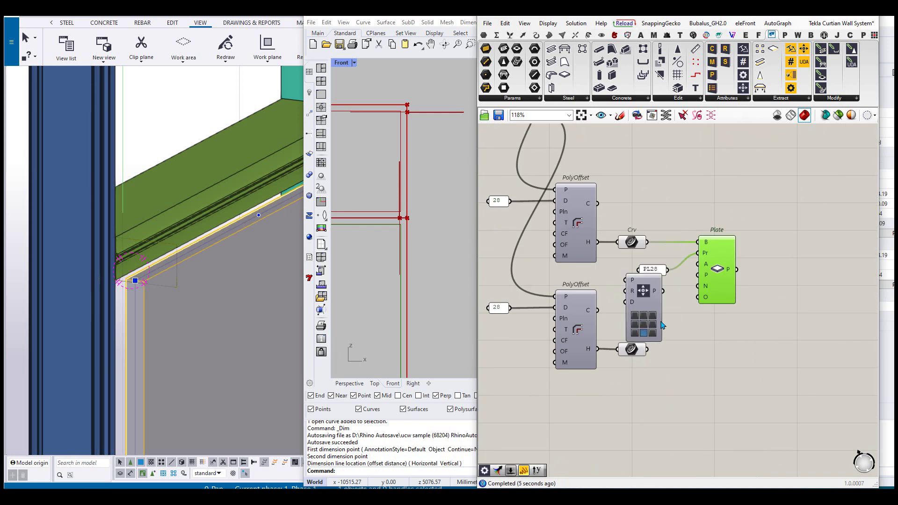
{"action": "left_click_drag", "start_coordinate": [694, 275], "coordinate": [641, 262]}
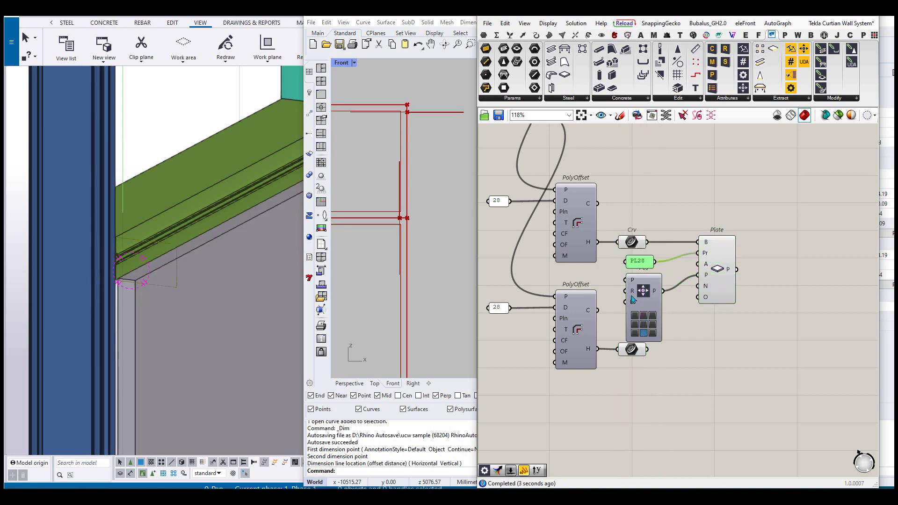
Move the second PolyOffset down together with its 28 panel and Curve parameter to free space below the first set
{"action": "right_click_drag", "start_coordinate": [615, 382], "coordinate": [642, 343]}
{"action": "left_click_drag", "start_coordinate": [643, 343], "coordinate": [607, 305]}
{"action": "left_click_drag", "start_coordinate": [619, 357], "coordinate": [523, 258], "text": "shift"}
{"action": "left_click_drag", "start_coordinate": [603, 291], "coordinate": [604, 360]}
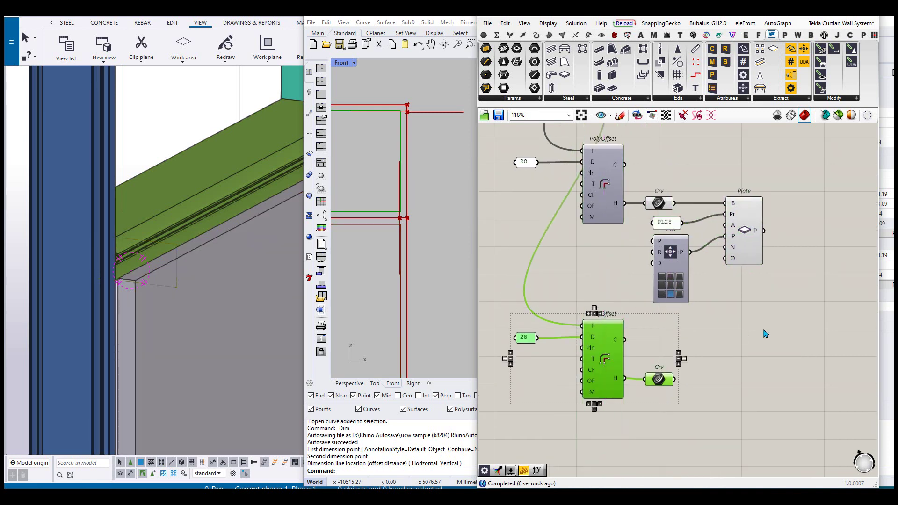
{"action": "left_click", "coordinate": [765, 332]}
{"action": "scroll", "coordinate": [765, 333], "scroll_direction": "up", "scroll_amount": 1}
{"action": "scroll", "coordinate": [712, 255], "scroll_direction": "up", "scroll_amount": 2}
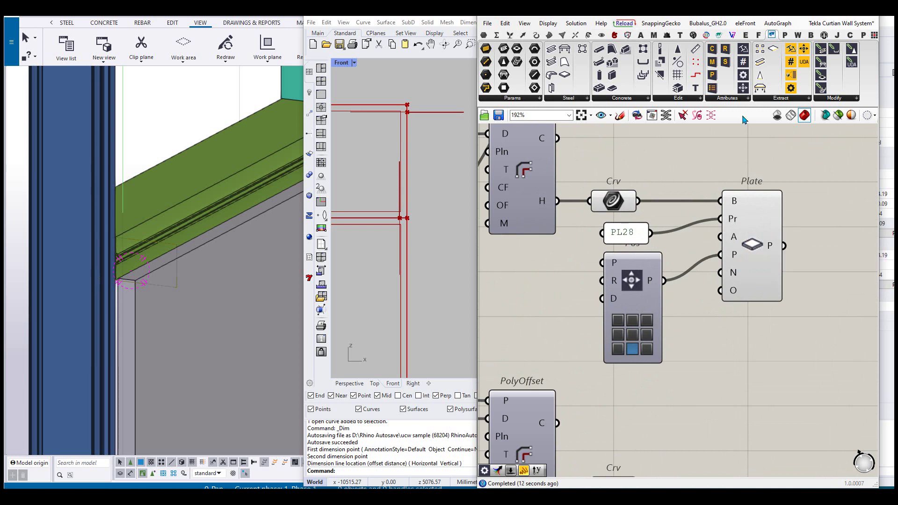
{"action": "left_click_drag", "start_coordinate": [741, 87], "coordinate": [549, 293]}
{"action": "left_click", "coordinate": [561, 281]}
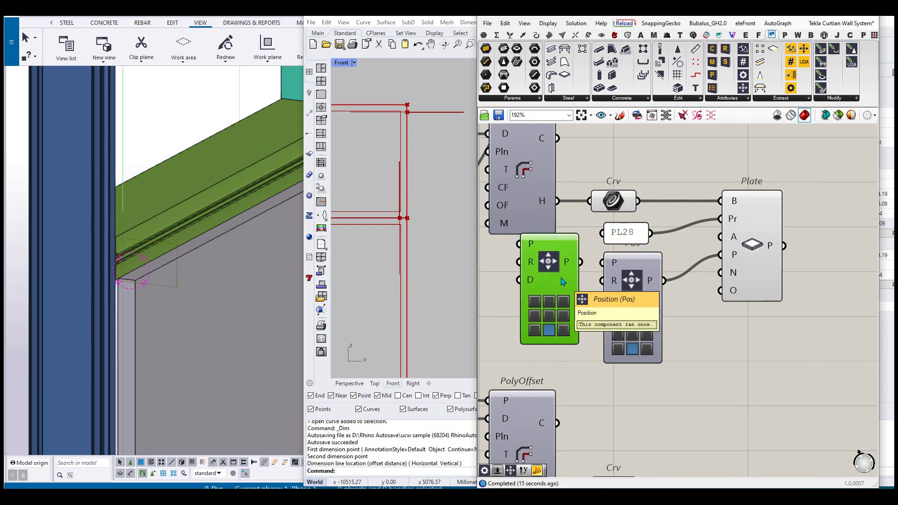
{"action": "key", "text": "Delete"}
Add a Tekla Attributes component next to the Position component and connect its output to the Plate's A input
{"action": "left_click_drag", "start_coordinate": [743, 75], "coordinate": [554, 305]}
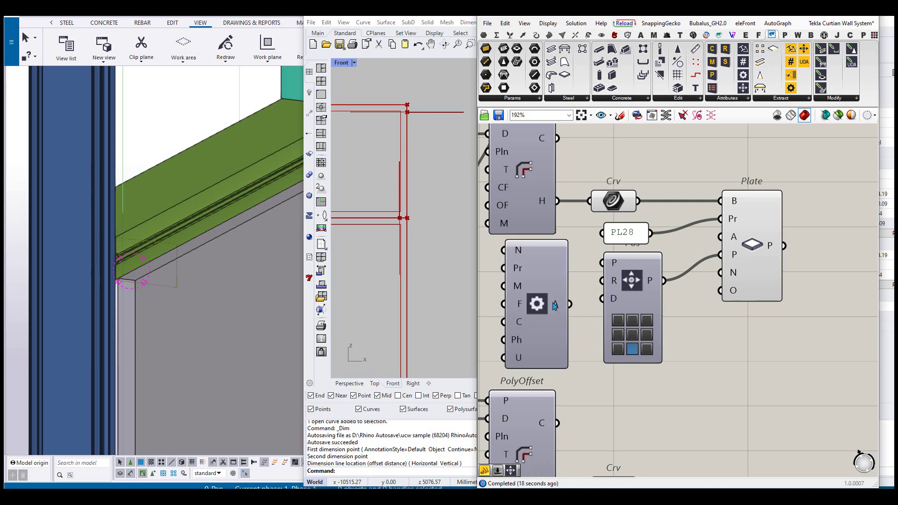
{"action": "left_click_drag", "start_coordinate": [715, 244], "coordinate": [718, 239]}
{"action": "right_click_drag", "start_coordinate": [686, 242], "coordinate": [777, 239]}
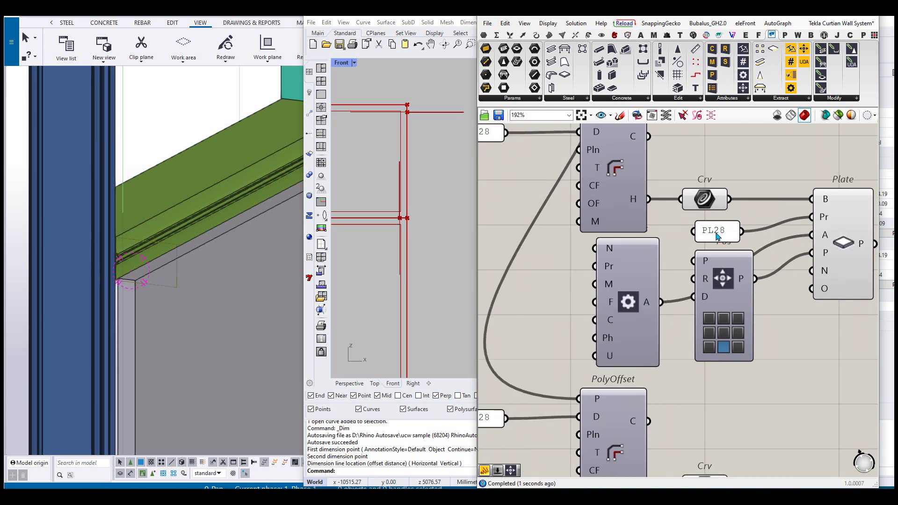
Rewire the PL28 panel to the Attributes component's Pr input and remove its connection to the Plate
{"action": "left_click_drag", "start_coordinate": [718, 235], "coordinate": [594, 267]}
{"action": "right_click_drag", "start_coordinate": [687, 246], "coordinate": [736, 259]}
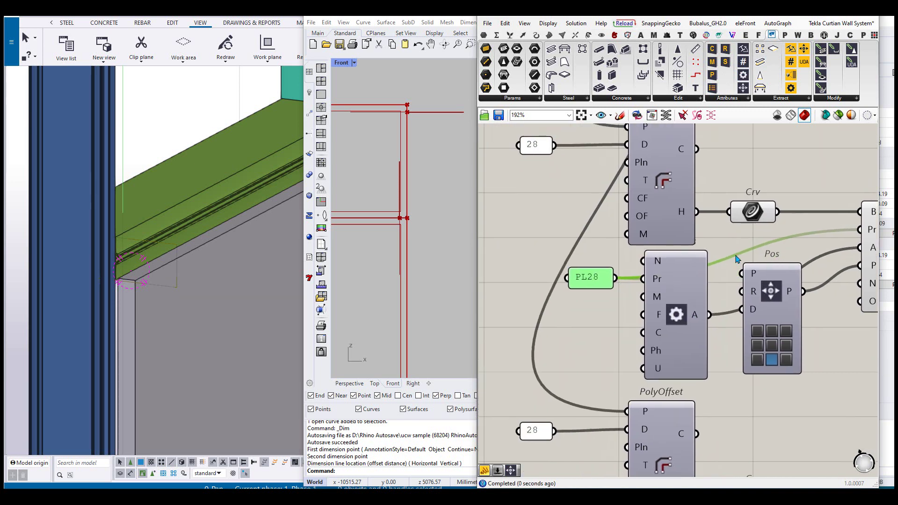
{"action": "left_click_drag", "start_coordinate": [704, 271], "coordinate": [622, 281], "text": "ctrl"}
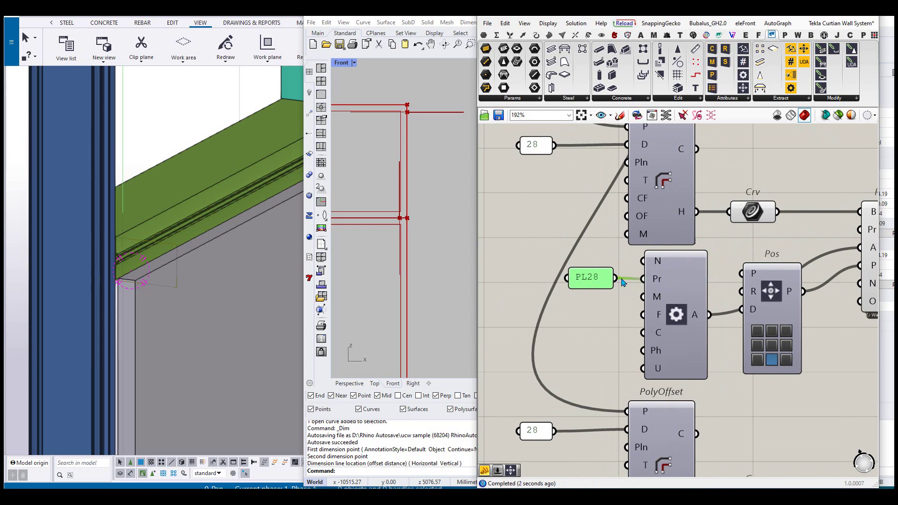
Add a VISON_GLASS panel, connect it to the Attributes component's N input and line up the PL28 panel below it
{"action": "double_click", "coordinate": [529, 263]}
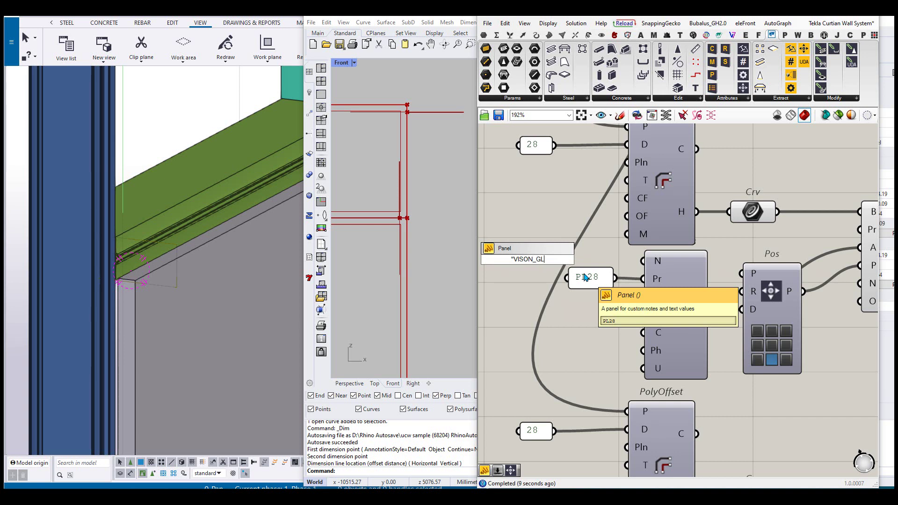
{"action": "key", "text": "Return"}
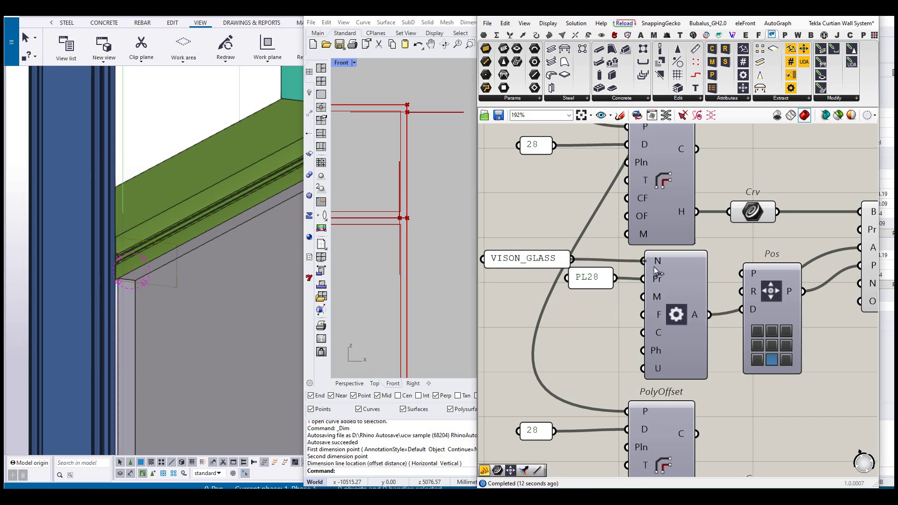
{"action": "left_click_drag", "start_coordinate": [587, 279], "coordinate": [501, 281]}
{"action": "double_click", "coordinate": [529, 263]}
{"action": "left_click", "coordinate": [582, 333]}
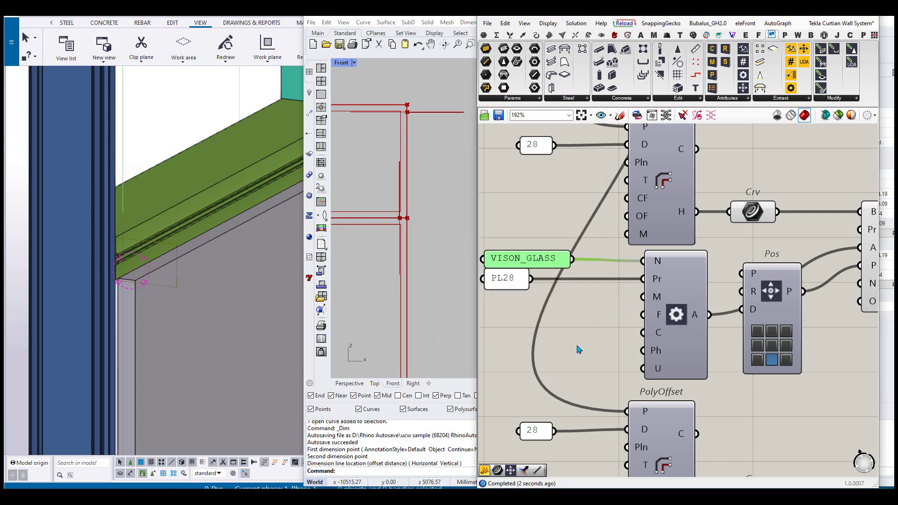
{"action": "left_click", "coordinate": [594, 325]}
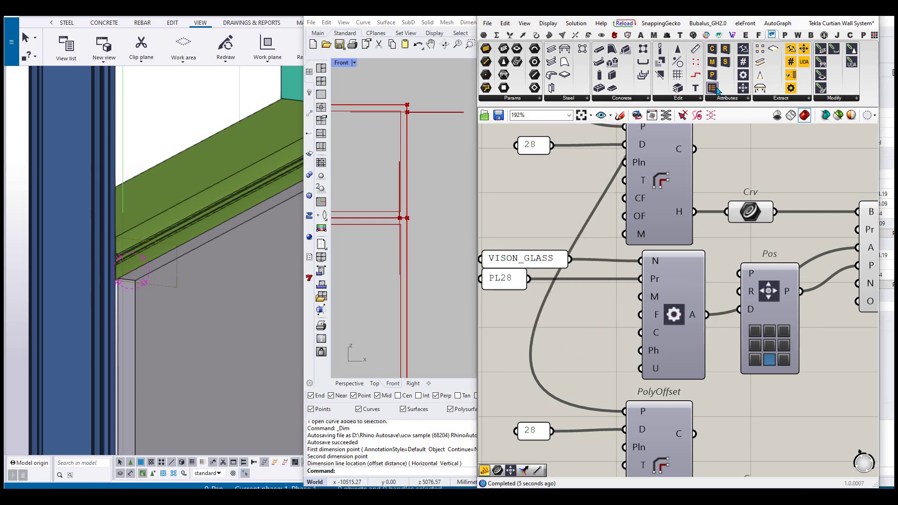
Add a Tekla Material component, set it to Glass from MATERIAL_MISC and connect it to the Attributes component's M input
{"action": "left_click_drag", "start_coordinate": [670, 167], "coordinate": [503, 311]}
{"action": "right_click_drag", "start_coordinate": [503, 311], "coordinate": [551, 311]}
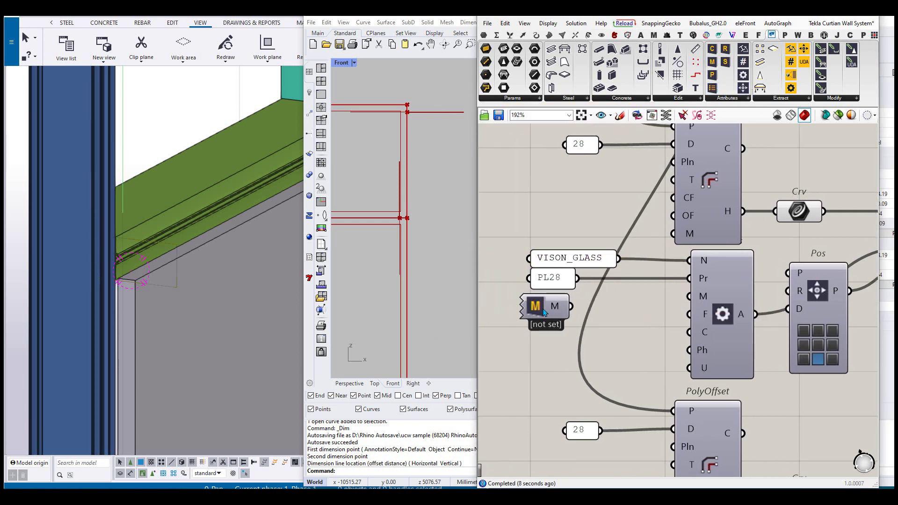
{"action": "double_click", "coordinate": [549, 311]}
{"action": "left_click", "coordinate": [674, 340]}
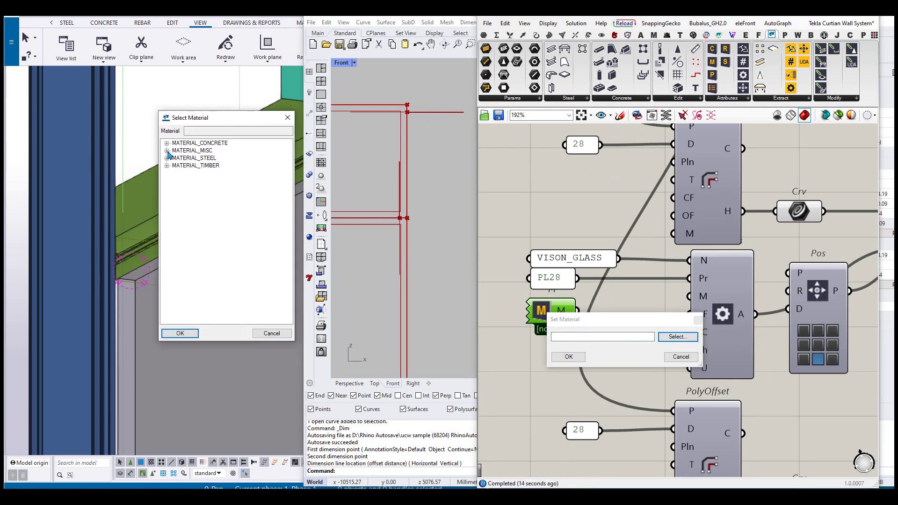
{"action": "left_click", "coordinate": [167, 151]}
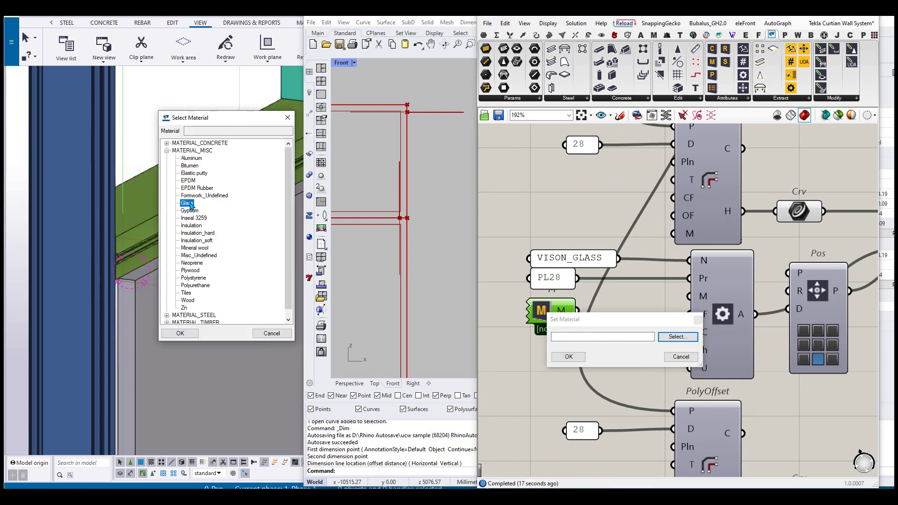
{"action": "key", "text": "Return"}
{"action": "left_click", "coordinate": [568, 356]}
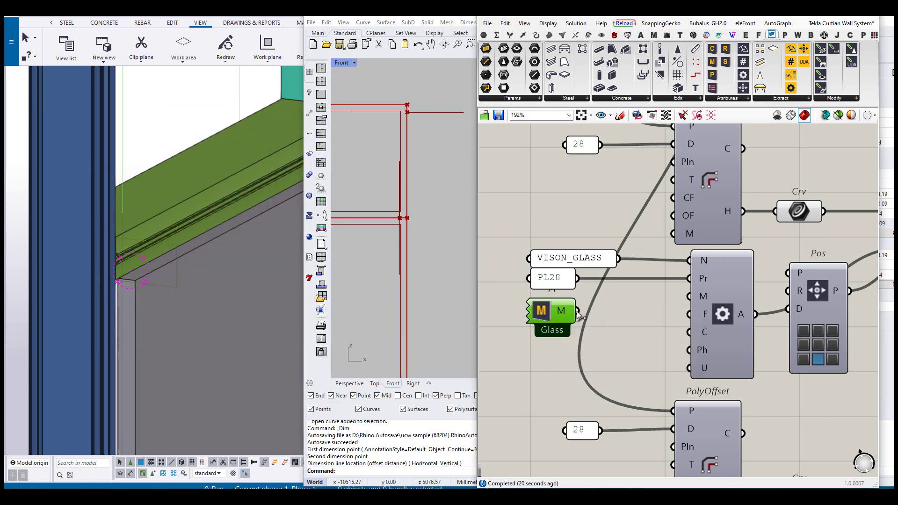
{"action": "right_click_drag", "start_coordinate": [705, 335], "coordinate": [697, 308]}
{"action": "double_click", "coordinate": [527, 320]}
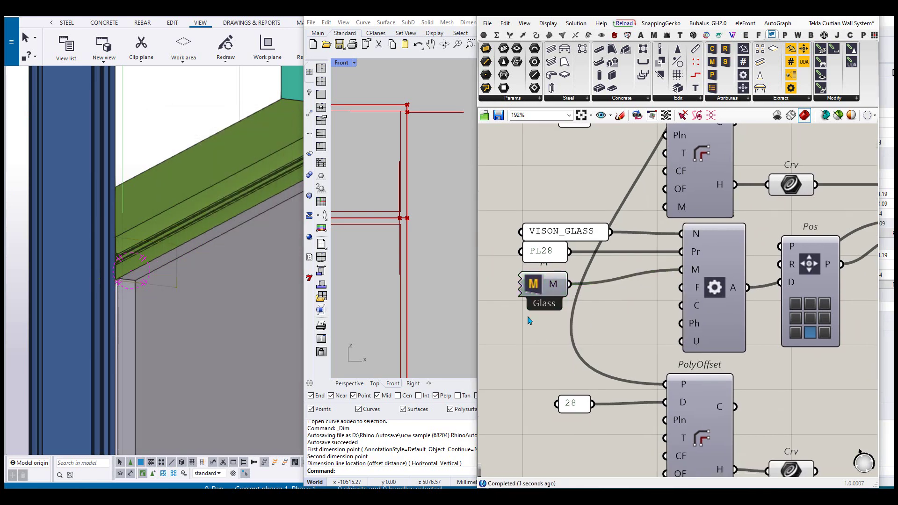
{"action": "double_click", "coordinate": [538, 347]}
{"action": "type", "text": "CLASS"}
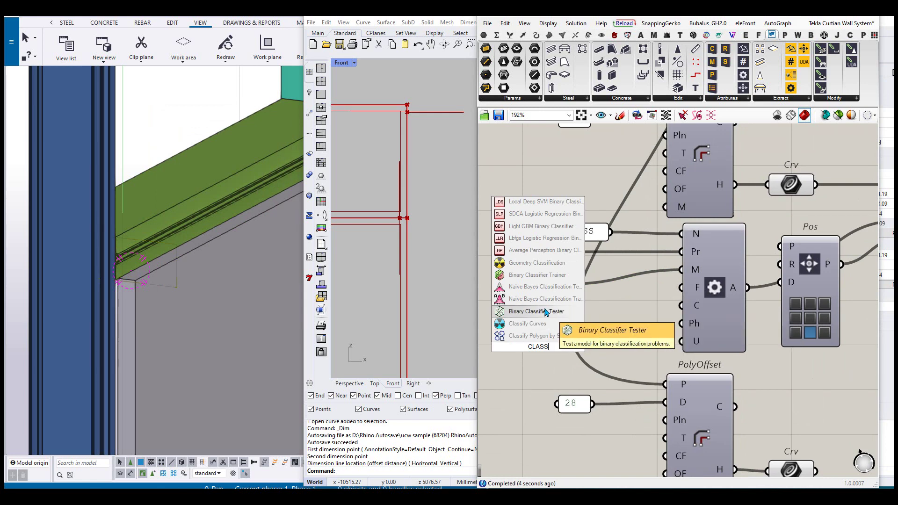
{"action": "key", "text": "Escape"}
Add a number slider with value 5 and connect it to the Attributes component's C input
{"action": "double_click", "coordinate": [534, 340]}
{"action": "type", "text": "5"}
{"action": "key", "text": "Return"}
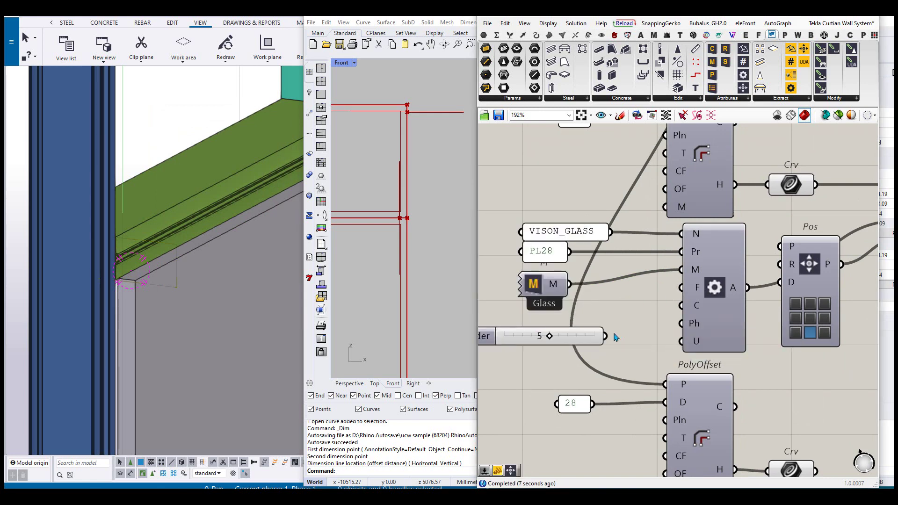
{"action": "left_click_drag", "start_coordinate": [652, 322], "coordinate": [681, 305]}
Set the Class slider to 4 and check the recoloured glass plate in the Tekla model
{"action": "scroll", "coordinate": [554, 335], "scroll_direction": "up", "scroll_amount": 3}
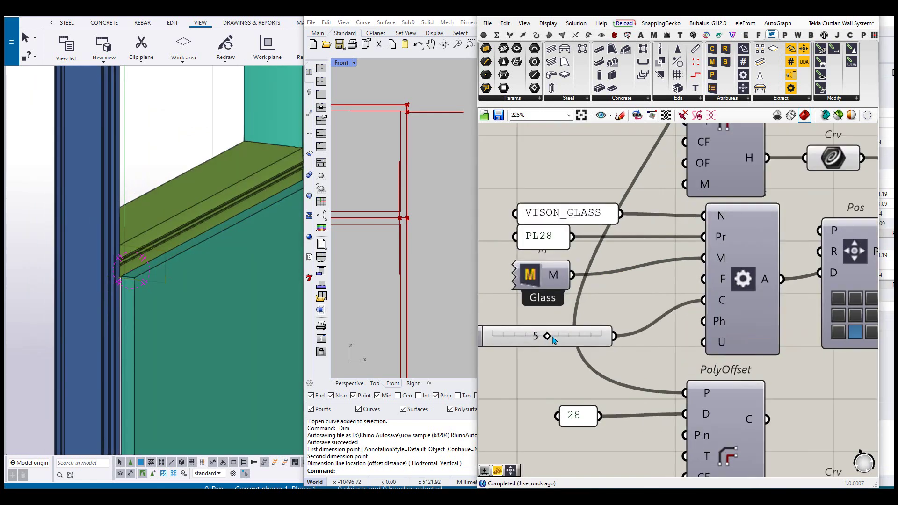
{"action": "mouse_move", "coordinate": [549, 336]}
{"action": "left_mouse_down"}
{"action": "mouse_move", "coordinate": [599, 335]}
{"action": "mouse_move", "coordinate": [538, 336]}
{"action": "mouse_move", "coordinate": [548, 337]}
{"action": "left_mouse_up"}
{"action": "scroll", "coordinate": [122, 235], "scroll_direction": "down", "scroll_amount": 3}
{"action": "left_click", "coordinate": [269, 242]}
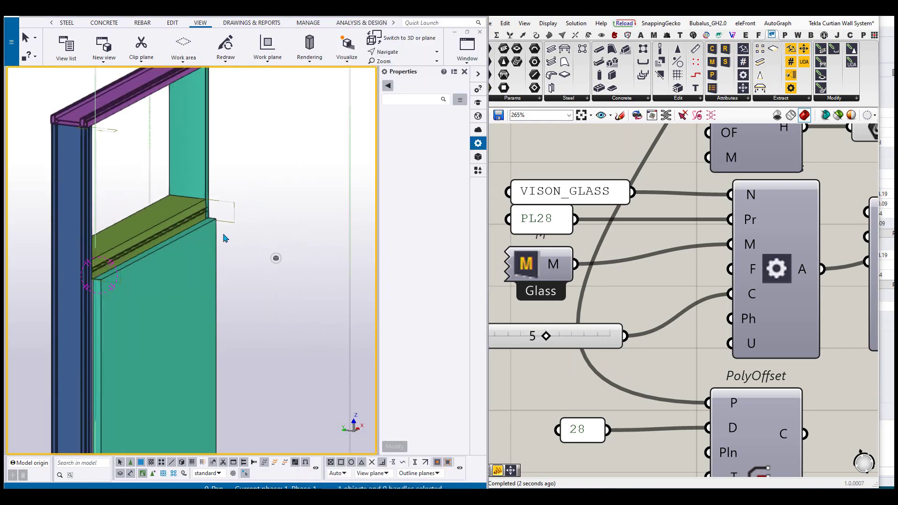
{"action": "middle_click_drag", "start_coordinate": [216, 236], "coordinate": [126, 213], "text": "ctrl"}
{"action": "mouse_move", "coordinate": [546, 336]}
{"action": "left_mouse_down"}
{"action": "mouse_move", "coordinate": [600, 336]}
{"action": "mouse_move", "coordinate": [530, 338]}
{"action": "left_mouse_up"}
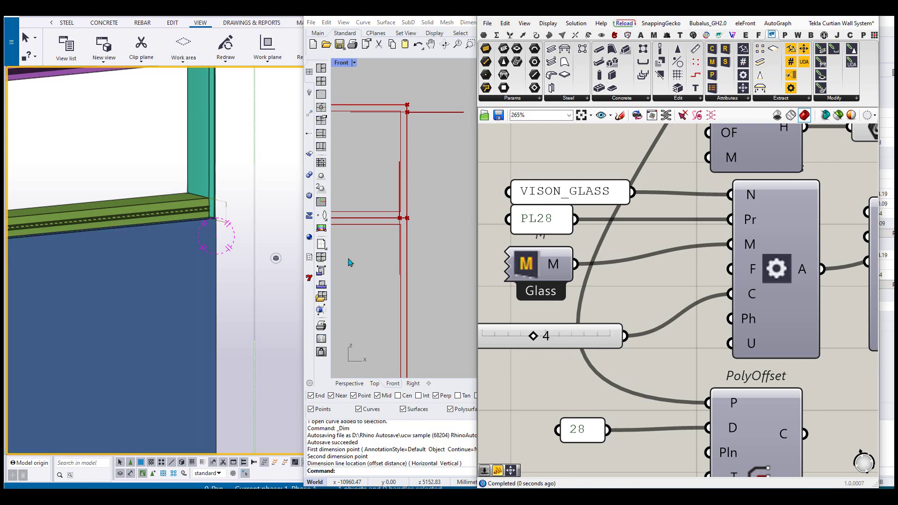
{"action": "scroll", "coordinate": [144, 209], "scroll_direction": "down", "scroll_amount": 2}
{"action": "middle_click_drag", "start_coordinate": [190, 224], "coordinate": [276, 105], "text": "ctrl"}
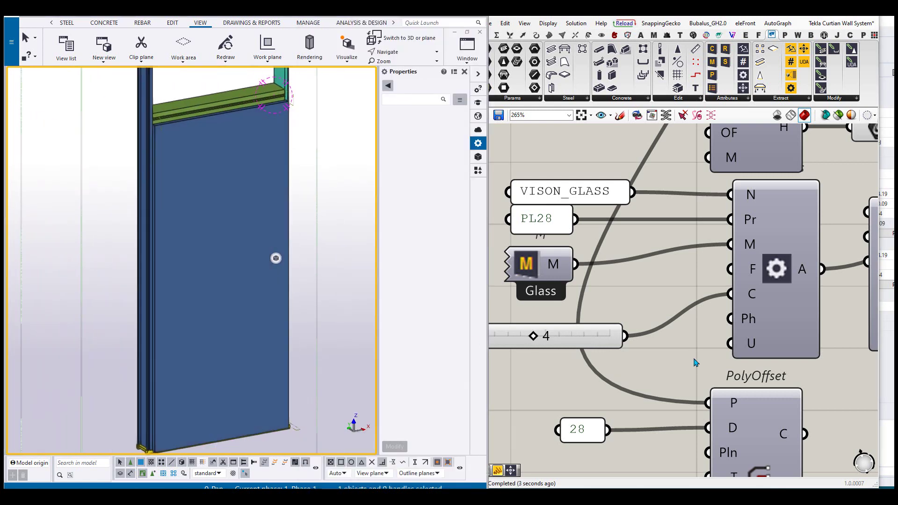
{"action": "left_click", "coordinate": [592, 339]}
Duplicate the Plate component and place the copy below the original, beside the second PolyOffset's Curve parameter
{"action": "scroll", "coordinate": [591, 339], "scroll_direction": "down", "scroll_amount": 5}
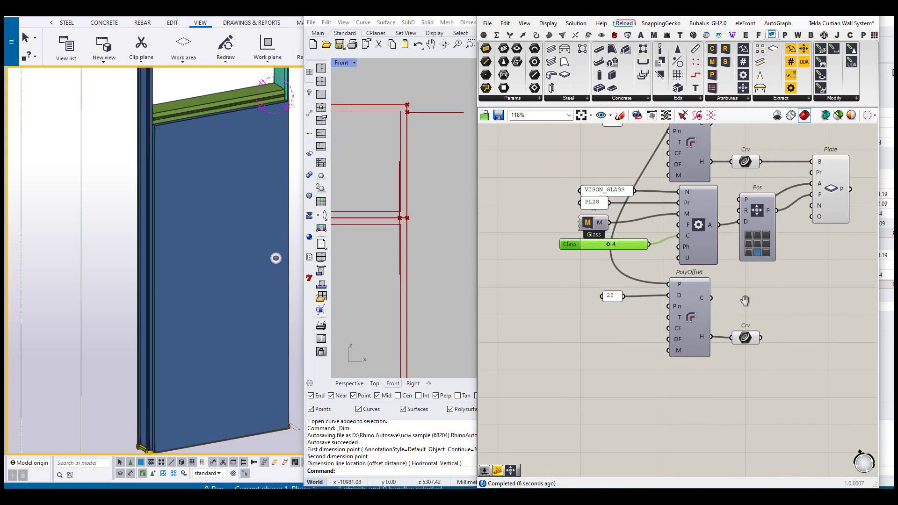
{"action": "right_click_drag", "start_coordinate": [728, 305], "coordinate": [697, 354]}
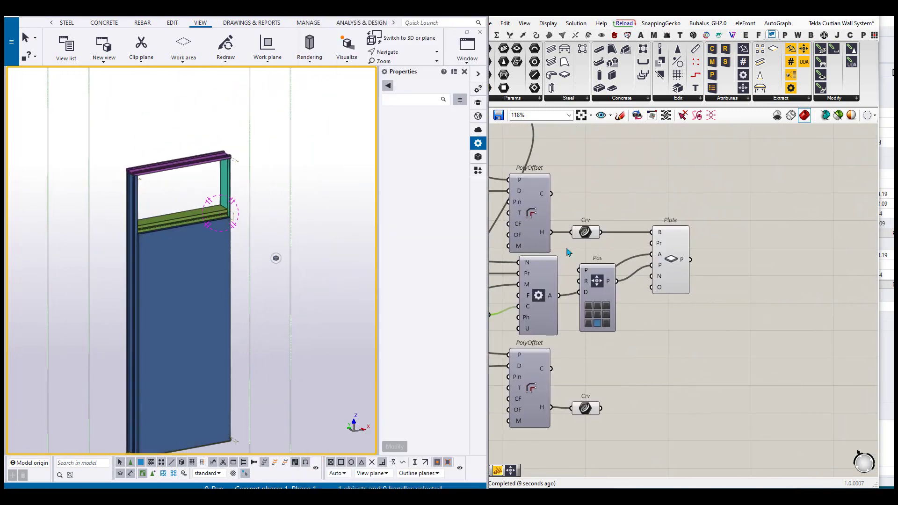
{"action": "left_click_drag", "start_coordinate": [732, 314], "coordinate": [647, 241]}
{"action": "key", "text": "ctrl+c"}
{"action": "key", "text": "ctrl+v"}
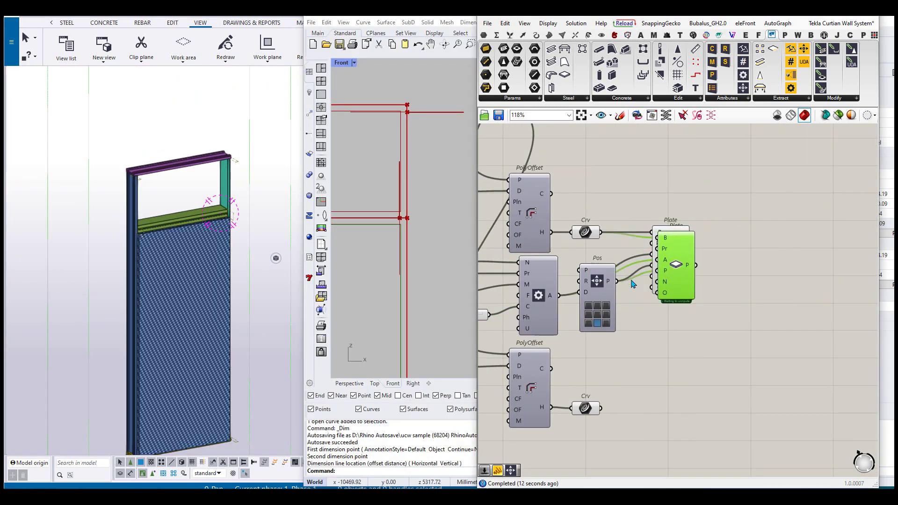
{"action": "scroll", "coordinate": [636, 285], "scroll_direction": "up", "scroll_amount": 1}
{"action": "left_click_drag", "start_coordinate": [690, 289], "coordinate": [673, 432]}
Replace the copied Plate's B input with the second PolyOffset's Curve parameter and check the upper glass plate in the model
{"action": "right_click_drag", "start_coordinate": [612, 426], "coordinate": [604, 384]}
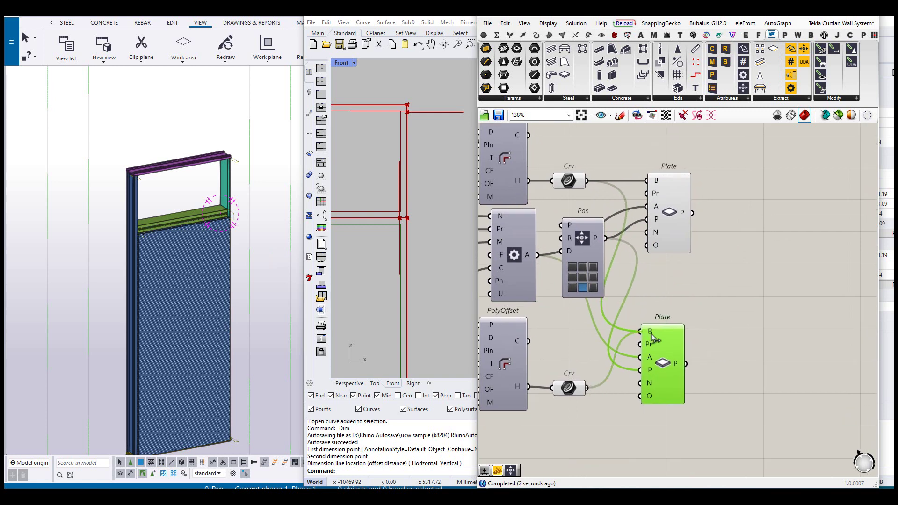
{"action": "left_click_drag", "start_coordinate": [651, 333], "coordinate": [664, 362]}
{"action": "left_click", "coordinate": [698, 343]}
{"action": "scroll", "coordinate": [658, 358], "scroll_direction": "up", "scroll_amount": 2}
{"action": "left_click", "coordinate": [280, 231]}
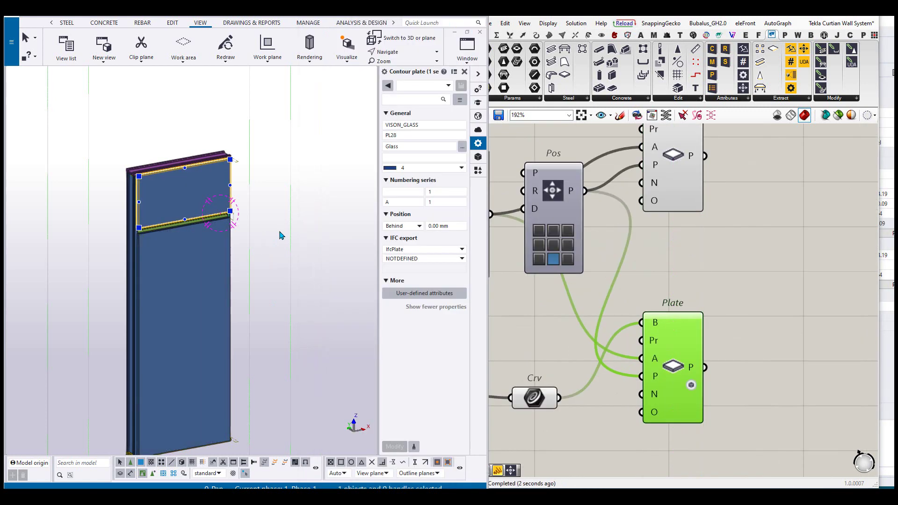
{"action": "middle_click_drag", "start_coordinate": [280, 232], "coordinate": [235, 253], "text": "ctrl"}
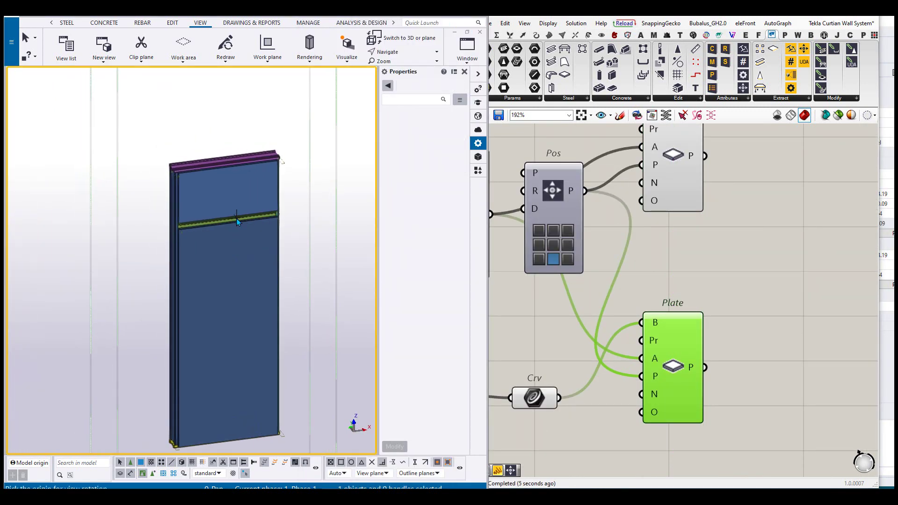
Examine the top transom and mullion corner joint in the Tekla model, including the whole panel from its opposite side
{"action": "scroll", "coordinate": [238, 196], "scroll_direction": "up", "scroll_amount": 8}
{"action": "left_click", "coordinate": [244, 144]}
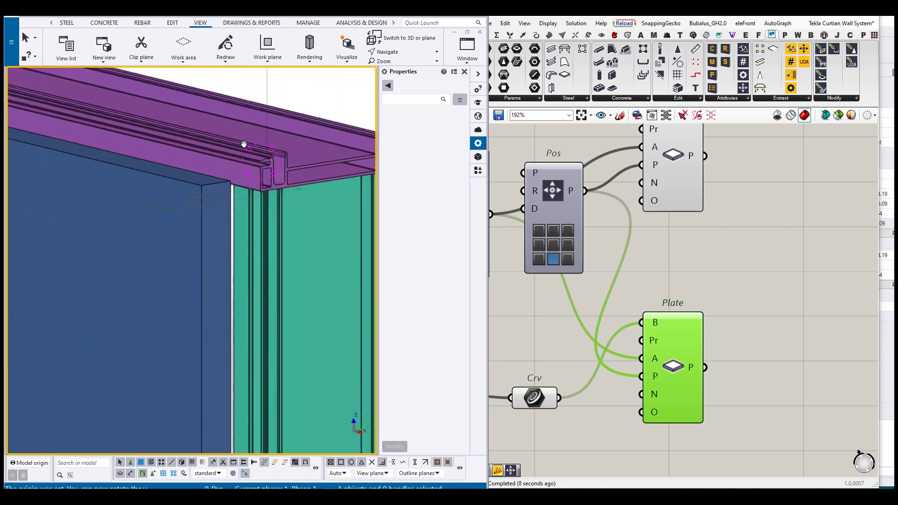
{"action": "middle_click_drag", "start_coordinate": [244, 144], "coordinate": [290, 188], "text": "ctrl"}
{"action": "scroll", "coordinate": [262, 190], "scroll_direction": "down", "scroll_amount": 5}
{"action": "middle_click_drag", "start_coordinate": [137, 240], "coordinate": [162, 201], "text": "ctrl"}
{"action": "scroll", "coordinate": [166, 203], "scroll_direction": "down", "scroll_amount": 4}
{"action": "middle_click_drag", "start_coordinate": [146, 317], "coordinate": [156, 258], "text": "ctrl"}
{"action": "scroll", "coordinate": [693, 293], "scroll_direction": "down", "scroll_amount": 3}
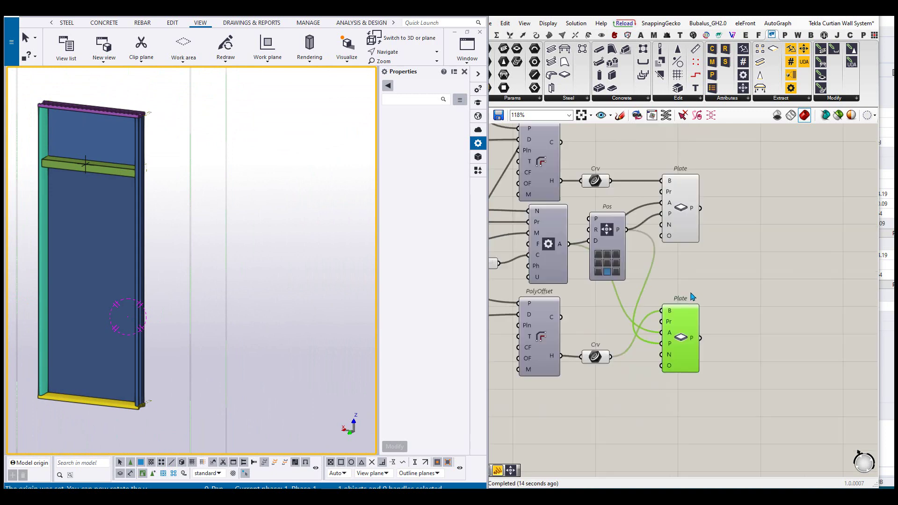
Set the LEFT_MULLION Class slider to 5 and check the mullions' colours in the Tekla model
{"action": "scroll", "coordinate": [693, 297], "scroll_direction": "down", "scroll_amount": 8}
{"action": "right_click_drag", "start_coordinate": [782, 259], "coordinate": [683, 337]}
{"action": "scroll", "coordinate": [743, 323], "scroll_direction": "up", "scroll_amount": 11}
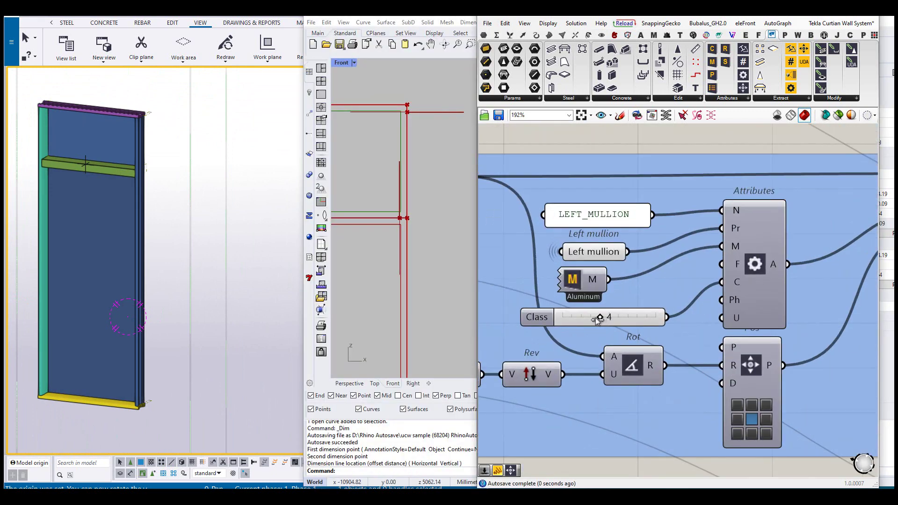
{"action": "mouse_move", "coordinate": [597, 319]}
{"action": "left_mouse_down"}
{"action": "mouse_move", "coordinate": [574, 320]}
{"action": "mouse_move", "coordinate": [608, 323]}
{"action": "left_mouse_up"}
{"action": "left_click", "coordinate": [142, 290]}
{"action": "middle_click_drag", "start_coordinate": [143, 290], "coordinate": [228, 293], "text": "ctrl"}
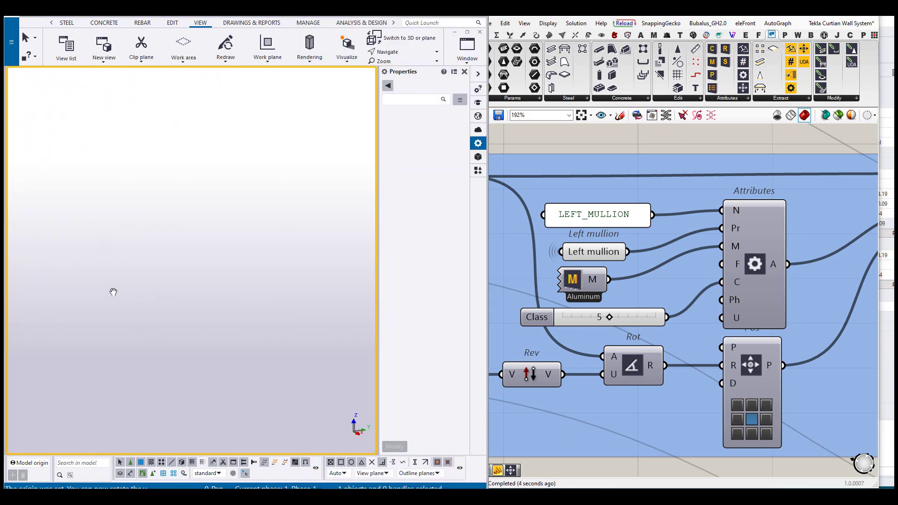
{"action": "scroll", "coordinate": [113, 292], "scroll_direction": "down", "scroll_amount": 5}
{"action": "scroll", "coordinate": [201, 285], "scroll_direction": "up", "scroll_amount": 5}
{"action": "left_click", "coordinate": [202, 220]}
{"action": "middle_click_drag", "start_coordinate": [202, 221], "coordinate": [277, 263], "text": "ctrl"}
Uncover the Rhino front view and copy the rectangular panel outline twice along X, making three adjoining outlines
{"action": "left_click", "coordinate": [634, 149]}
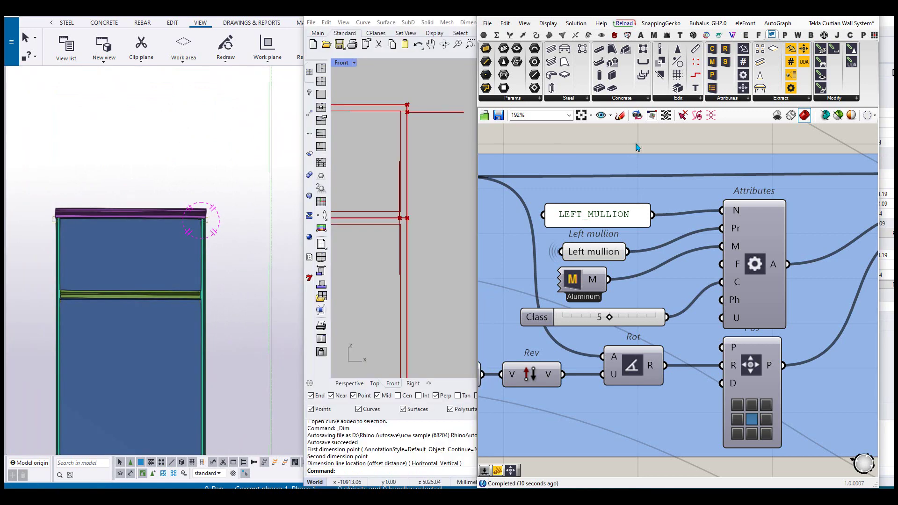
{"action": "left_click_drag", "start_coordinate": [583, 10], "coordinate": [611, 23]}
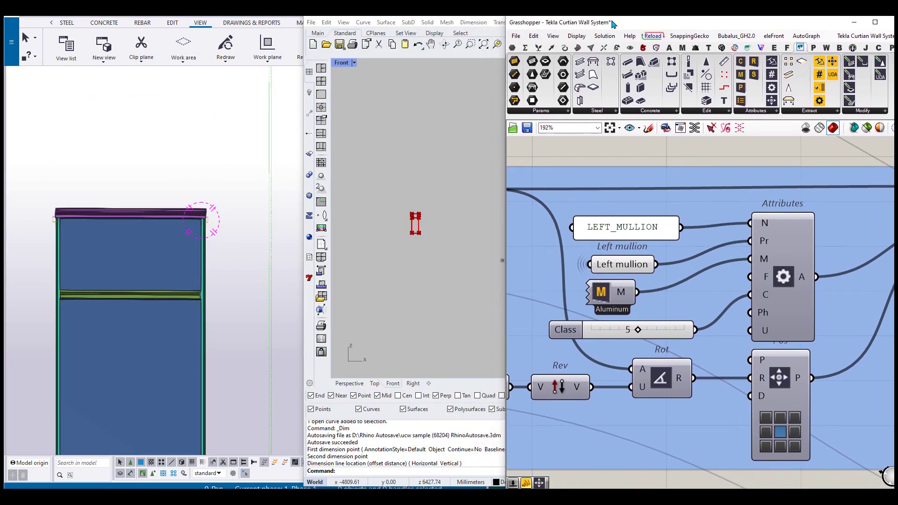
{"action": "scroll", "coordinate": [436, 233], "scroll_direction": "up", "scroll_amount": 8}
{"action": "right_click_drag", "start_coordinate": [427, 260], "coordinate": [377, 233]}
{"action": "right_click_drag", "start_coordinate": [378, 245], "coordinate": [420, 245]}
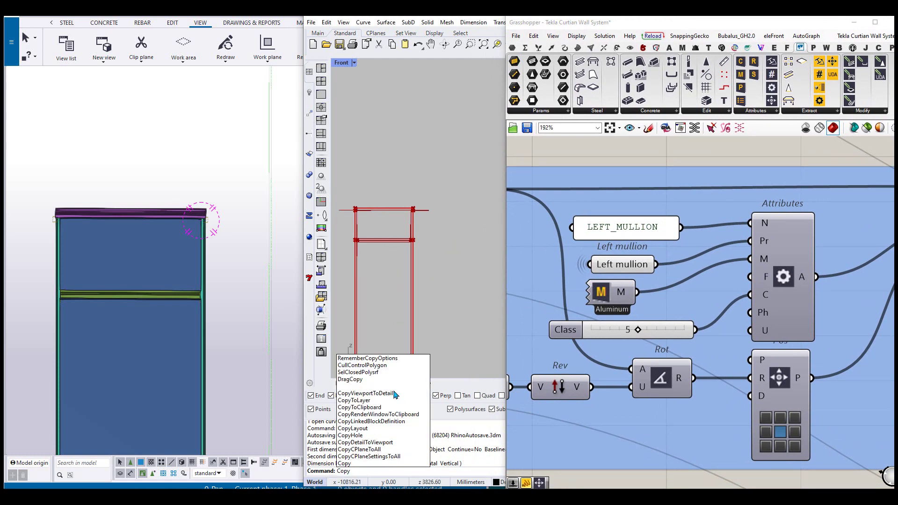
{"action": "key", "text": "Return"}
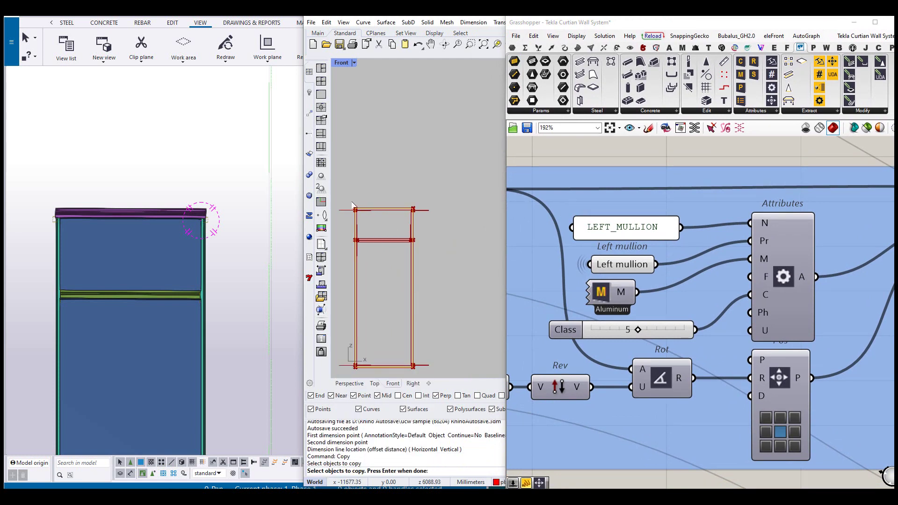
{"action": "key", "text": "Return"}
{"action": "left_click", "coordinate": [355, 209]}
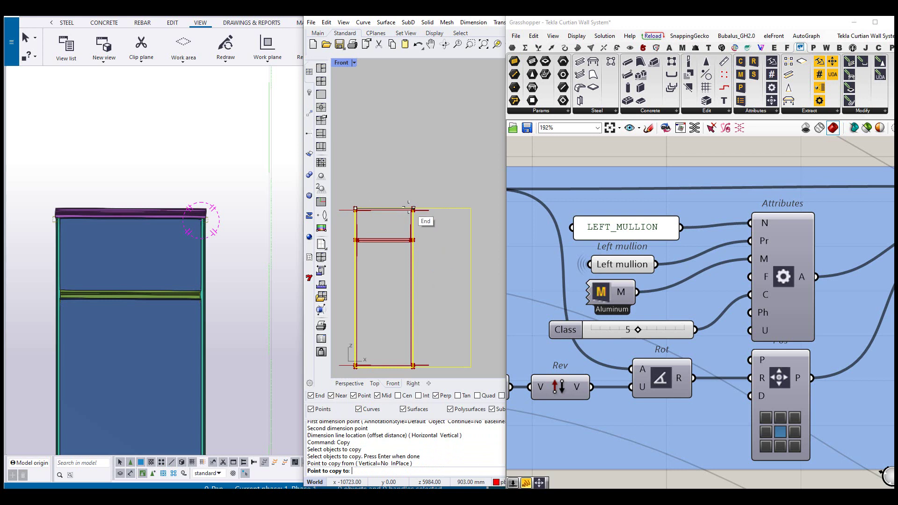
{"action": "left_click", "coordinate": [471, 208]}
{"action": "scroll", "coordinate": [471, 208], "scroll_direction": "down", "scroll_amount": 4}
{"action": "key", "text": "Return"}
Clear the source Curve parameter in Grasshopper and reference all three panel outlines from Rhino in it
{"action": "scroll", "coordinate": [699, 284], "scroll_direction": "down", "scroll_amount": 8}
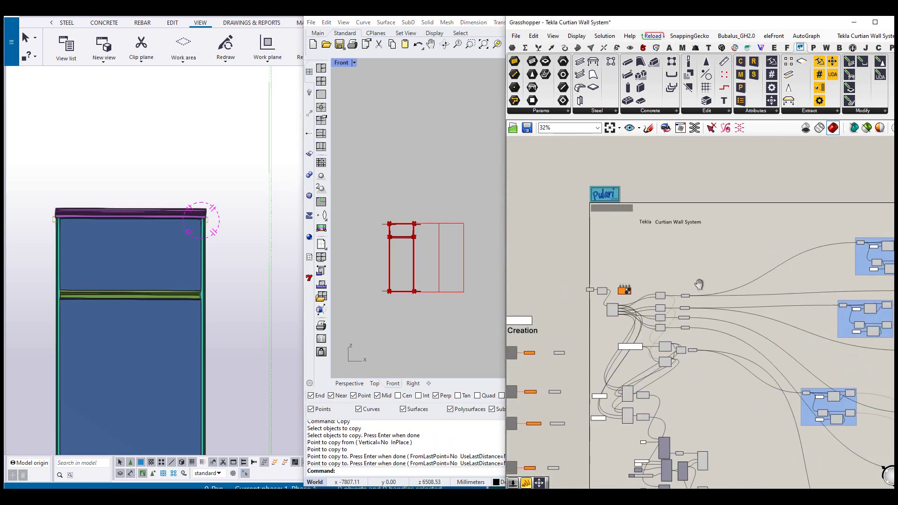
{"action": "scroll", "coordinate": [699, 284], "scroll_direction": "up", "scroll_amount": 6}
{"action": "right_click", "coordinate": [680, 282]}
{"action": "left_click", "coordinate": [711, 438]}
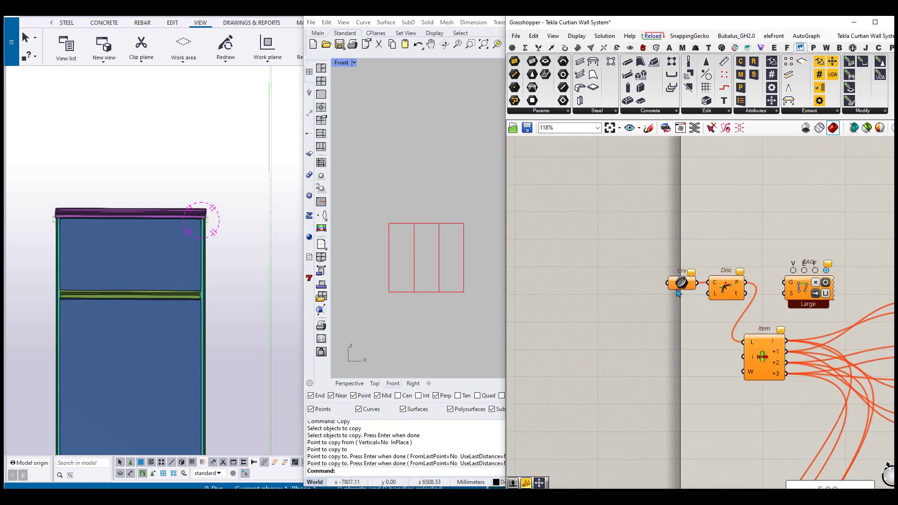
{"action": "right_click", "coordinate": [683, 280]}
{"action": "left_click", "coordinate": [723, 426]}
{"action": "left_click_drag", "start_coordinate": [450, 191], "coordinate": [407, 261]}
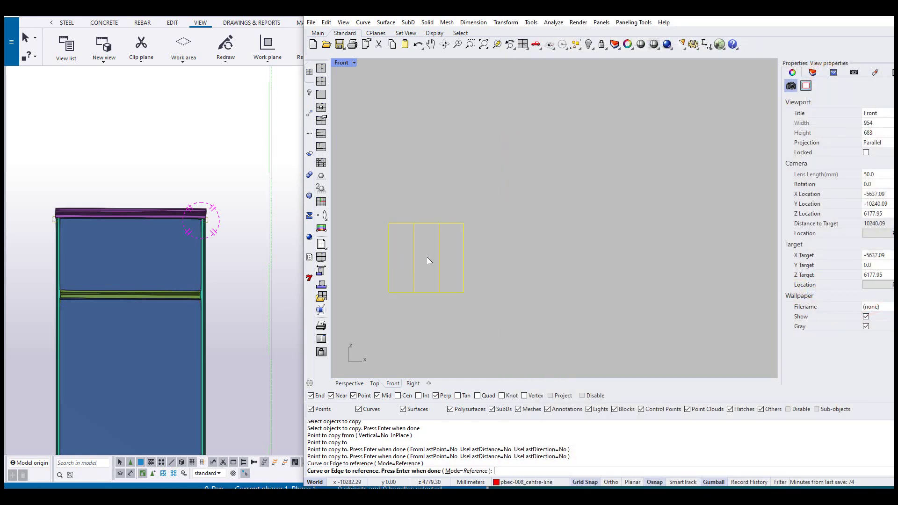
{"action": "key", "text": "Return"}
Examine the joints between neighbouring panels in the Tekla model, zooming in on where the adjoining top transoms meet
{"action": "middle_click_drag", "start_coordinate": [223, 259], "coordinate": [239, 221]}
{"action": "left_click", "coordinate": [164, 276]}
{"action": "scroll", "coordinate": [238, 221], "scroll_direction": "up", "scroll_amount": 4}
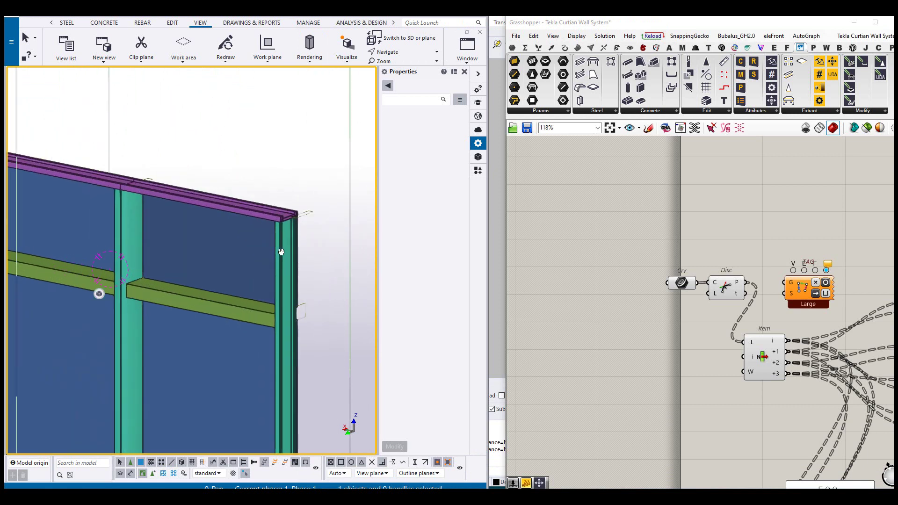
{"action": "left_click", "coordinate": [155, 198]}
{"action": "middle_click_drag", "start_coordinate": [156, 197], "coordinate": [66, 296], "text": "ctrl"}
{"action": "scroll", "coordinate": [197, 217], "scroll_direction": "up", "scroll_amount": 2}
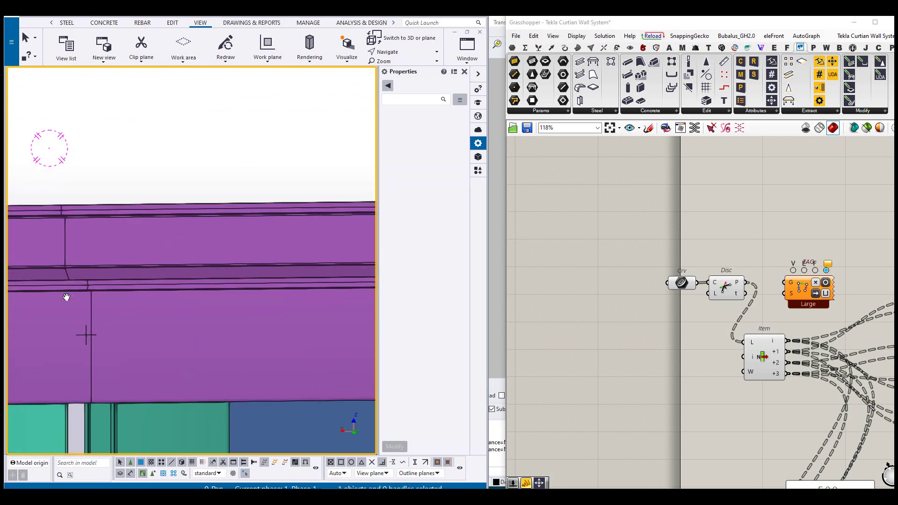
{"action": "scroll", "coordinate": [67, 297], "scroll_direction": "up", "scroll_amount": 1}
{"action": "scroll", "coordinate": [757, 286], "scroll_direction": "down", "scroll_amount": 3}
Move the Bottom Line and Top Line parameters away from their Ln components to make room for additional components
{"action": "right_click_drag", "start_coordinate": [795, 286], "coordinate": [653, 273]}
{"action": "scroll", "coordinate": [720, 273], "scroll_direction": "down", "scroll_amount": 2}
{"action": "right_click_drag", "start_coordinate": [720, 272], "coordinate": [651, 255]}
{"action": "scroll", "coordinate": [613, 220], "scroll_direction": "down", "scroll_amount": 6}
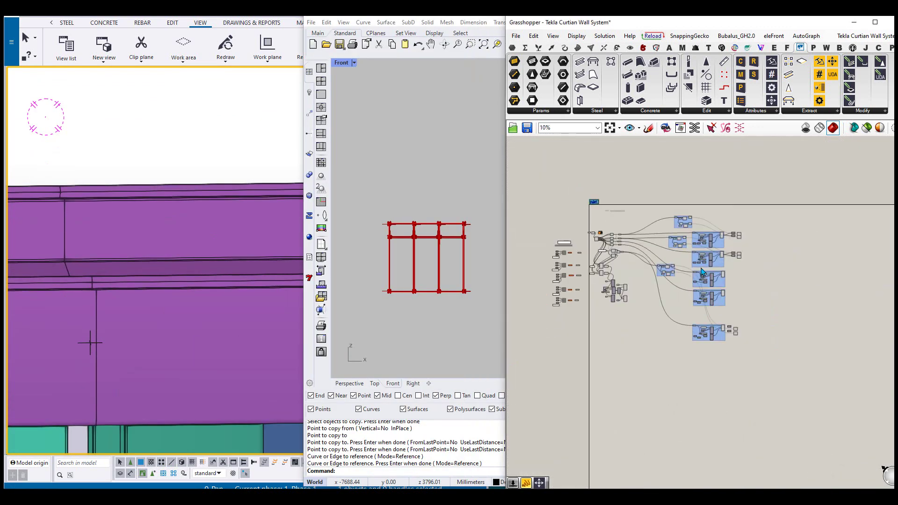
{"action": "scroll", "coordinate": [678, 280], "scroll_direction": "up", "scroll_amount": 9}
{"action": "right_click_drag", "start_coordinate": [542, 210], "coordinate": [637, 209]}
{"action": "scroll", "coordinate": [637, 209], "scroll_direction": "up", "scroll_amount": 2}
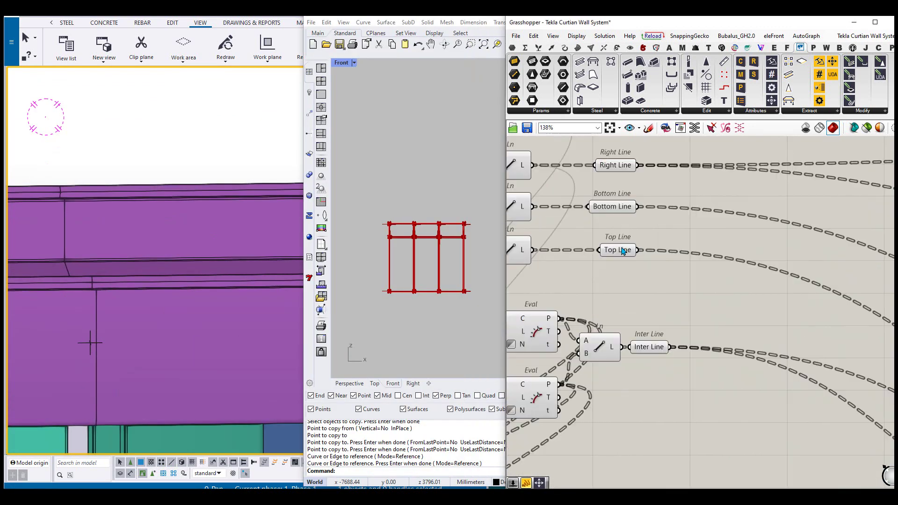
{"action": "left_click", "coordinate": [620, 250]}
{"action": "left_click", "coordinate": [612, 208]}
{"action": "left_click_drag", "start_coordinate": [669, 294], "coordinate": [790, 212]}
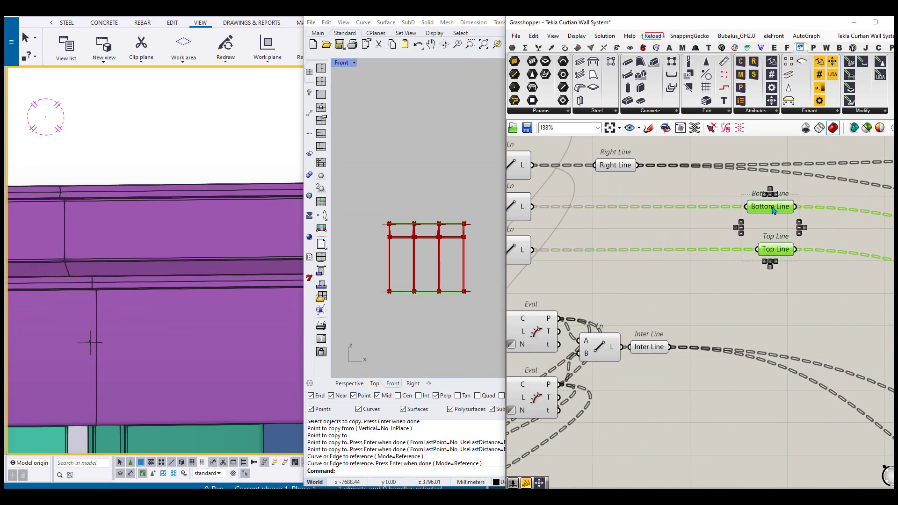
Add an Extend Curve component and connect the bottom line's Ln output to its C input
{"action": "right_click_drag", "start_coordinate": [611, 279], "coordinate": [728, 287]}
{"action": "double_click", "coordinate": [727, 286]}
{"action": "type", "text": "EXTEN"}
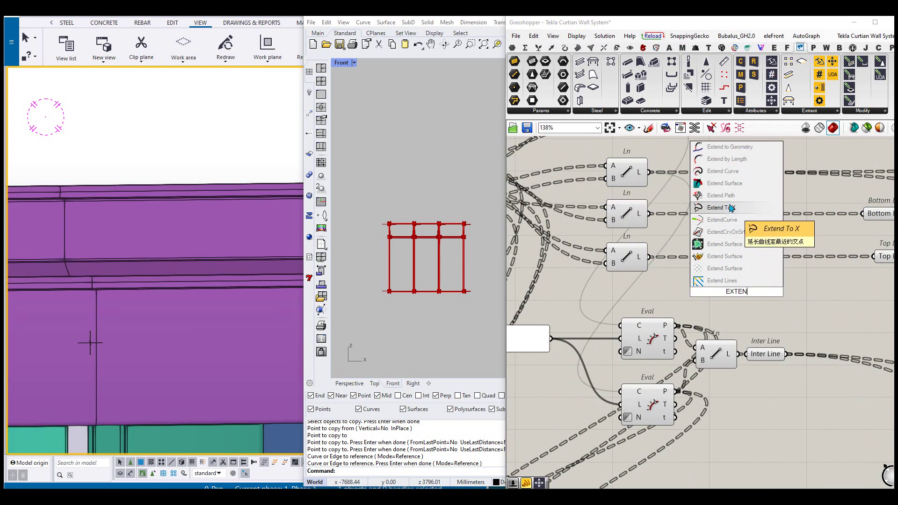
{"action": "left_click", "coordinate": [726, 172]}
{"action": "scroll", "coordinate": [748, 276], "scroll_direction": "up", "scroll_amount": 2}
{"action": "scroll", "coordinate": [627, 229], "scroll_direction": "down", "scroll_amount": 3}
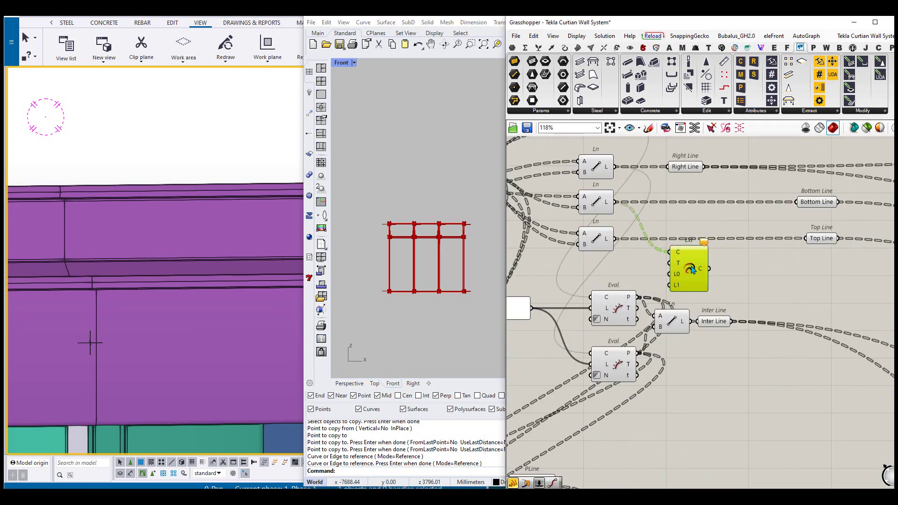
{"action": "scroll", "coordinate": [691, 270], "scroll_direction": "up", "scroll_amount": 2}
Feed a panel containing -3 into the Extend Curve's L0 and L1 inputs, with the extension type Line
{"action": "double_click", "coordinate": [668, 270]}
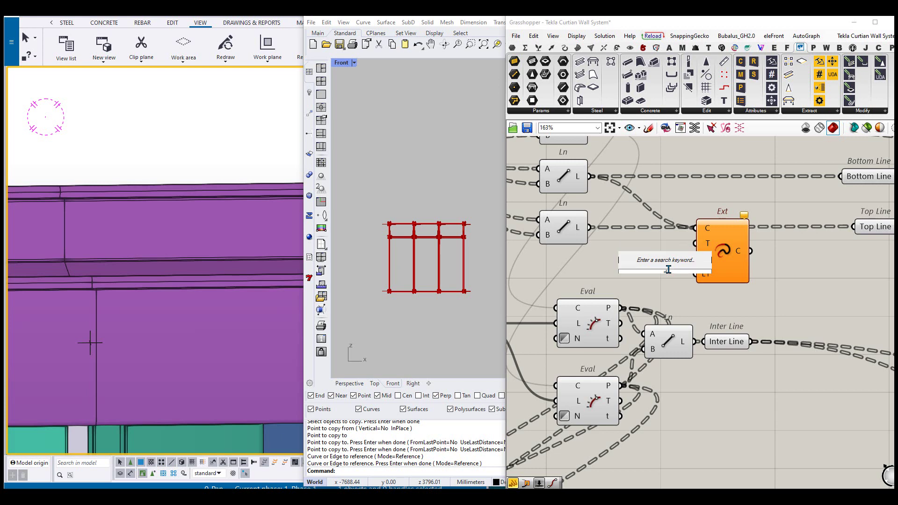
{"action": "type", "text": "\"-3"}
{"action": "key", "text": "Return"}
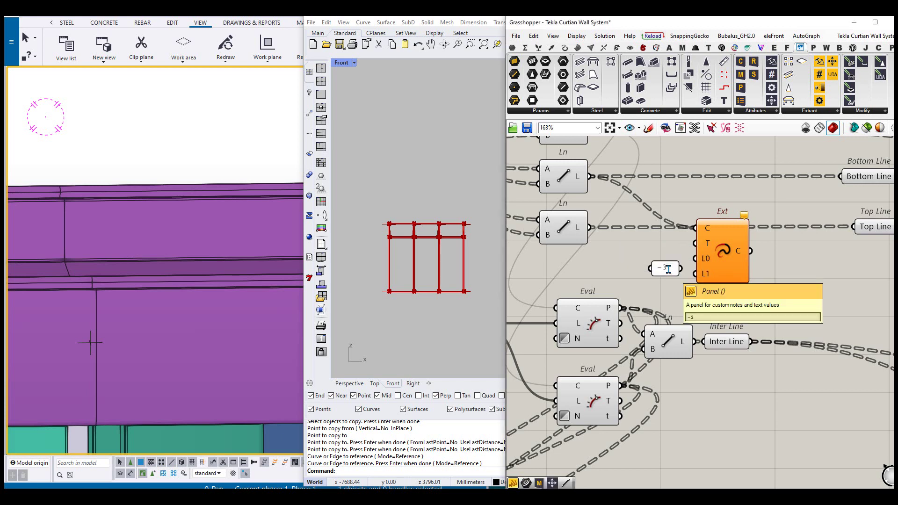
{"action": "scroll", "coordinate": [694, 269], "scroll_direction": "up", "scroll_amount": 2}
{"action": "left_click_drag", "start_coordinate": [696, 277], "coordinate": [700, 276], "text": "shift"}
{"action": "right_click", "coordinate": [716, 236]}
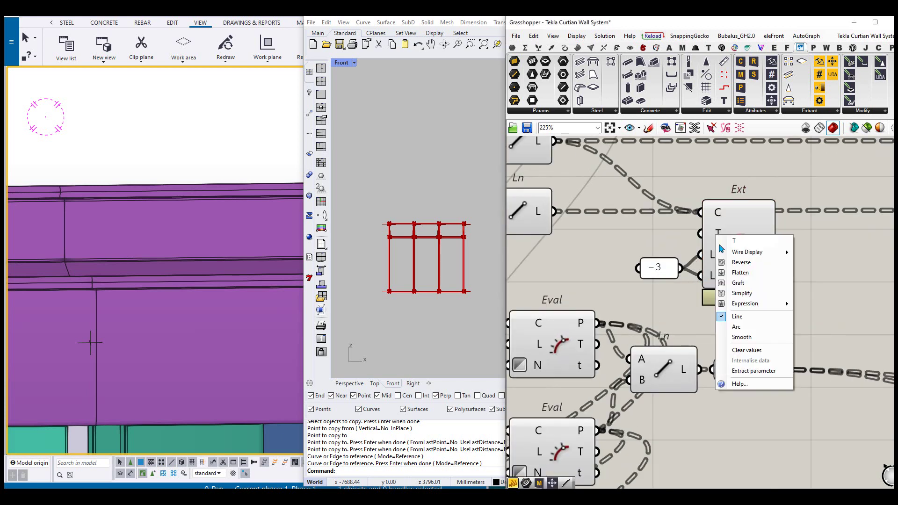
{"action": "left_click", "coordinate": [748, 317]}
{"action": "scroll", "coordinate": [730, 317], "scroll_direction": "down", "scroll_amount": 2}
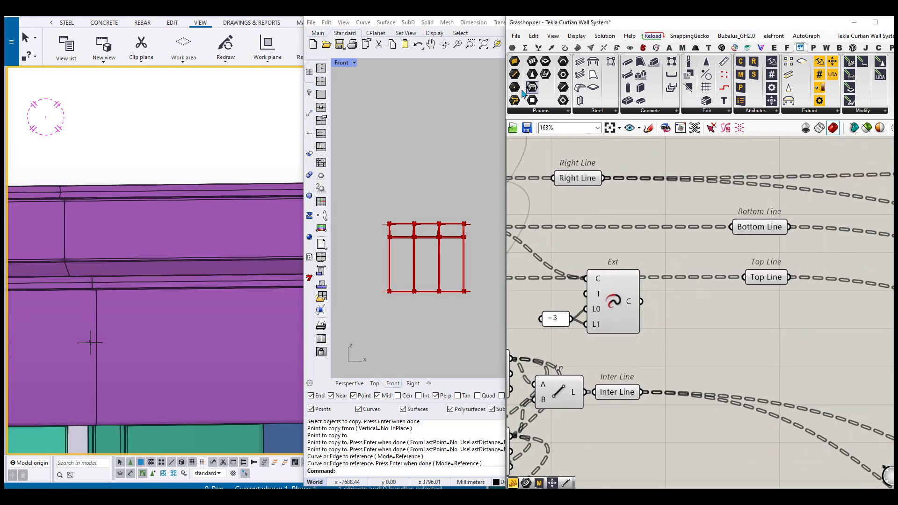
Add a Line parameter after Extend Curve, line the group up with the bottom line, and connect it to Bottom Line
{"action": "left_click", "coordinate": [513, 48]}
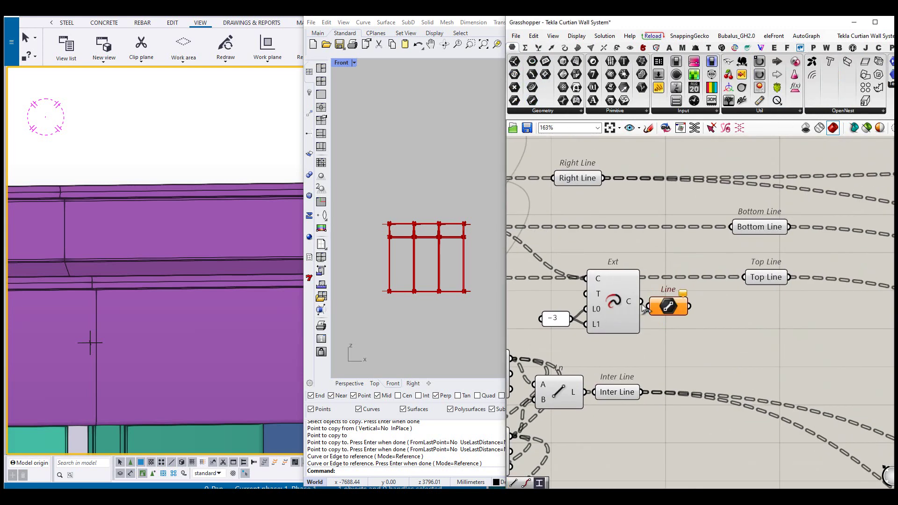
{"action": "left_click_drag", "start_coordinate": [642, 304], "coordinate": [649, 306]}
{"action": "right_click_drag", "start_coordinate": [675, 318], "coordinate": [692, 317]}
{"action": "left_click_drag", "start_coordinate": [684, 314], "coordinate": [557, 293]}
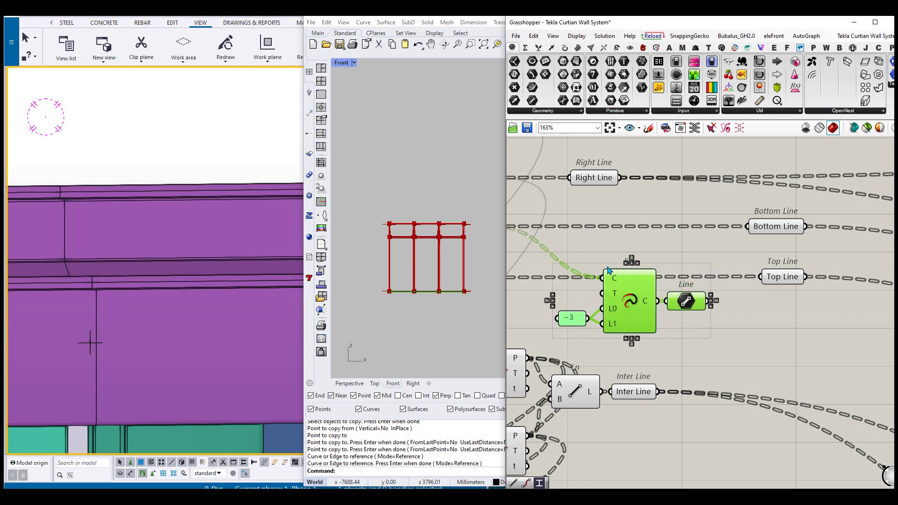
{"action": "scroll", "coordinate": [608, 270], "scroll_direction": "up", "scroll_amount": 1}
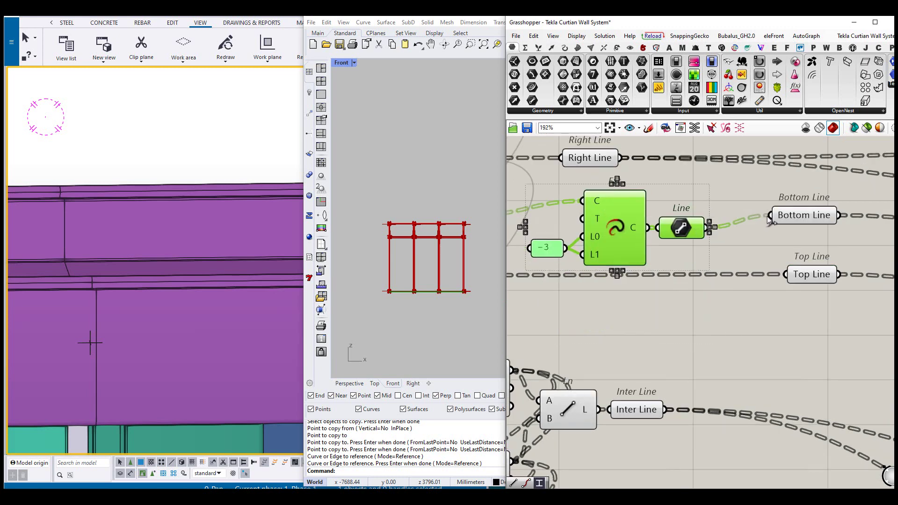
{"action": "left_click", "coordinate": [719, 305]}
Duplicate the Extend Curve group below the original and wire it between the top line's Ln component and Top Line
{"action": "right_click_drag", "start_coordinate": [659, 297], "coordinate": [753, 278]}
{"action": "left_click_drag", "start_coordinate": [777, 236], "coordinate": [648, 192]}
{"action": "key", "text": "ctrl+c"}
{"action": "key", "text": "ctrl+v"}
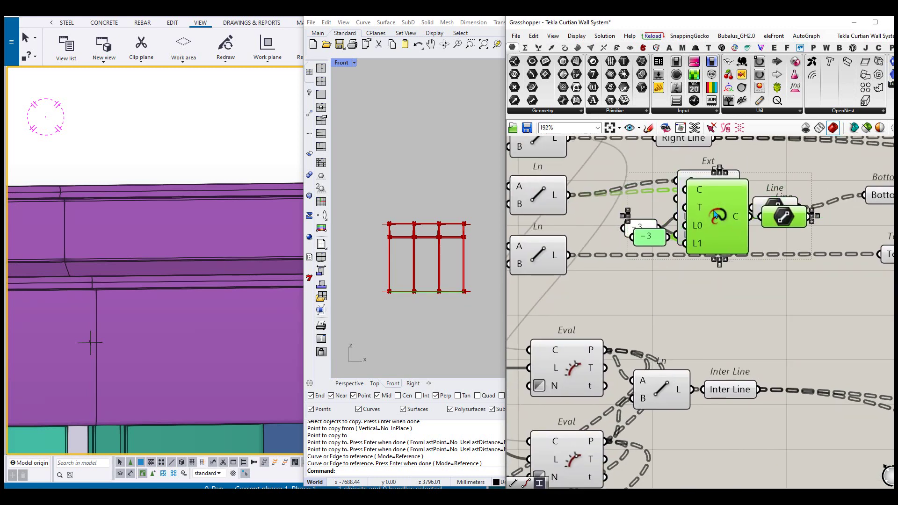
{"action": "left_click_drag", "start_coordinate": [713, 211], "coordinate": [702, 295]}
{"action": "left_click", "coordinate": [749, 301]}
{"action": "right_click_drag", "start_coordinate": [831, 300], "coordinate": [779, 278]}
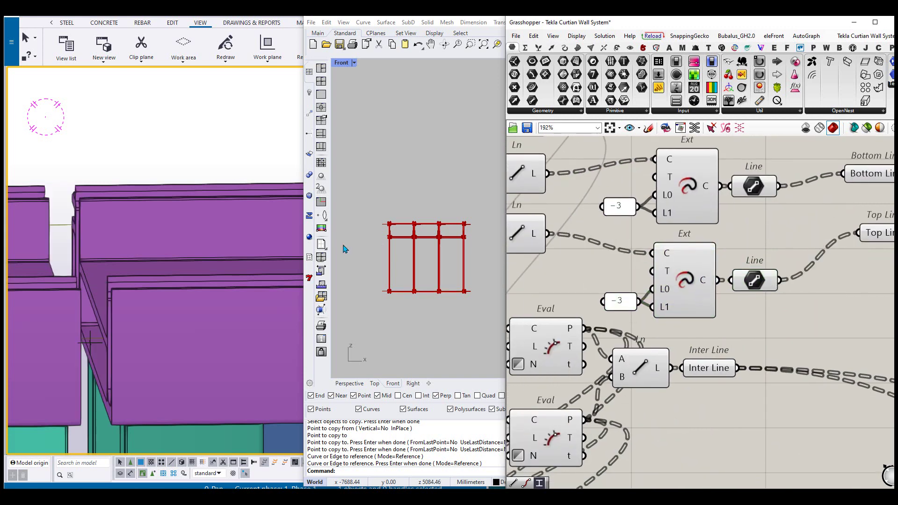
Set the extension length panels of both the top and bottom line Extend Curve components to -2
{"action": "scroll", "coordinate": [622, 302], "scroll_direction": "up", "scroll_amount": 3}
{"action": "double_click", "coordinate": [619, 301]}
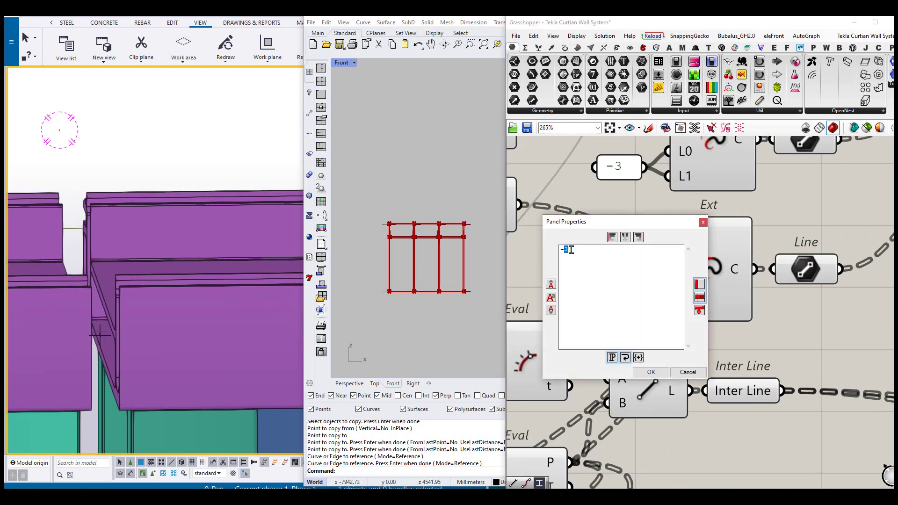
{"action": "left_click", "coordinate": [650, 372]}
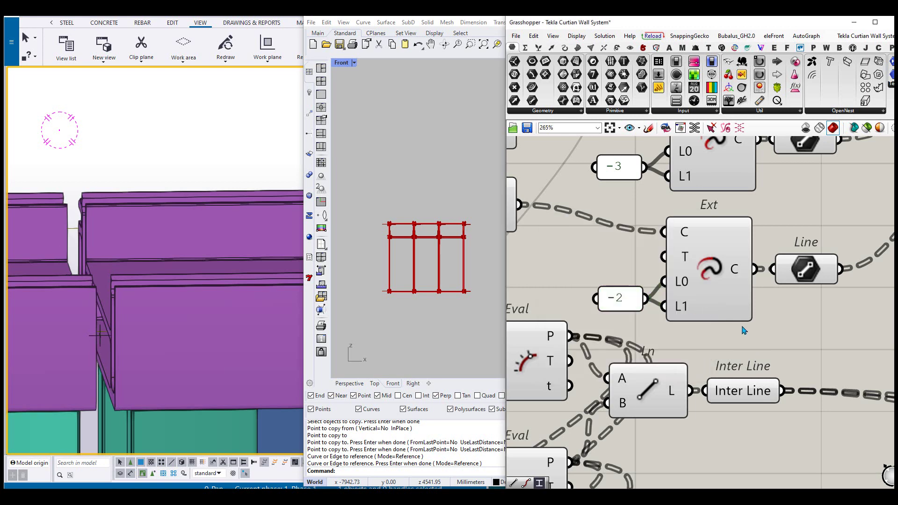
{"action": "right_click_drag", "start_coordinate": [744, 330], "coordinate": [737, 380]}
{"action": "double_click", "coordinate": [606, 215]}
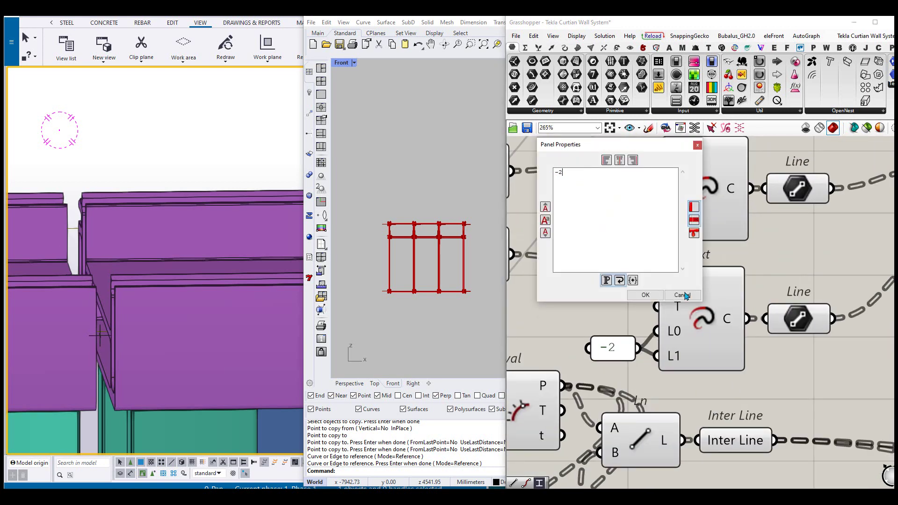
{"action": "left_click", "coordinate": [645, 295]}
Examine the transom gaps at the top and bottom panel joints, including the complete three-panel wall in Tekla
{"action": "scroll", "coordinate": [149, 199], "scroll_direction": "down", "scroll_amount": 8}
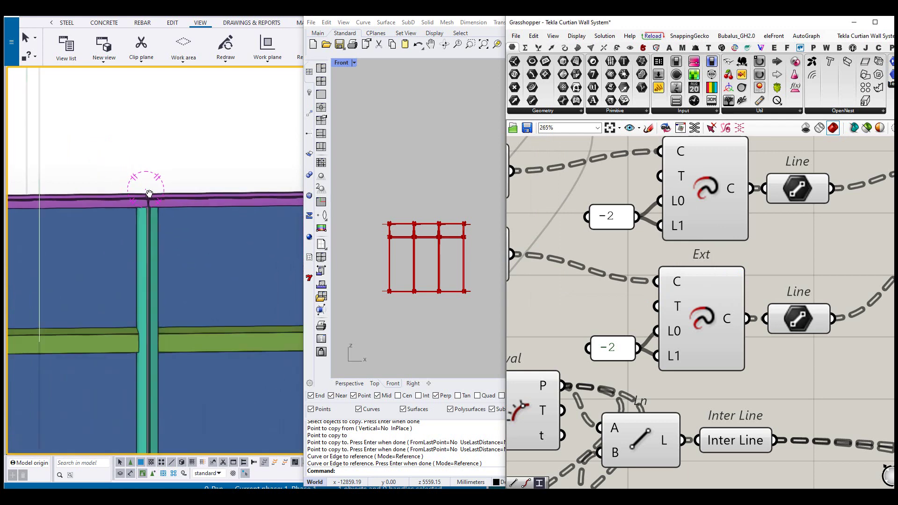
{"action": "scroll", "coordinate": [134, 327], "scroll_direction": "up", "scroll_amount": 10}
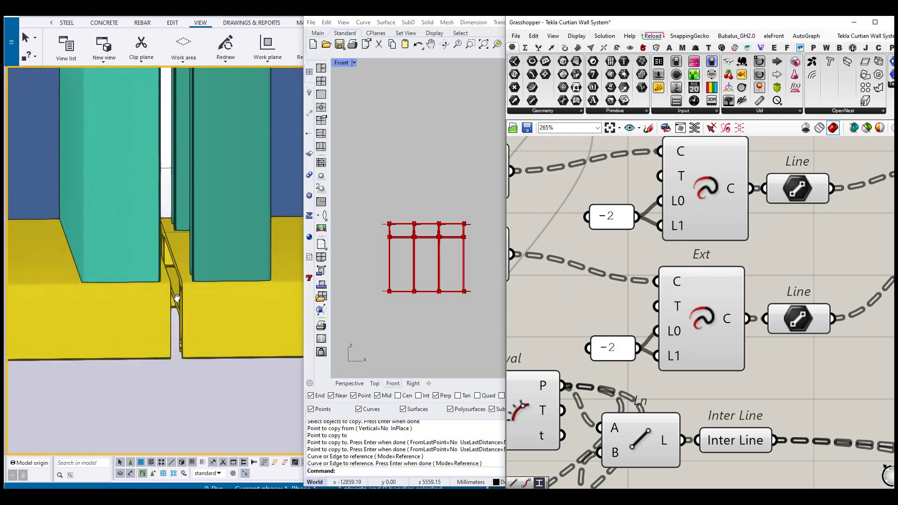
{"action": "scroll", "coordinate": [159, 301], "scroll_direction": "down", "scroll_amount": 3}
{"action": "middle_click", "coordinate": [159, 307]}
{"action": "key", "text": "v"}
{"action": "left_click", "coordinate": [178, 300]}
{"action": "middle_click_drag", "start_coordinate": [177, 299], "coordinate": [291, 253], "text": "ctrl"}
{"action": "scroll", "coordinate": [181, 304], "scroll_direction": "down", "scroll_amount": 8}
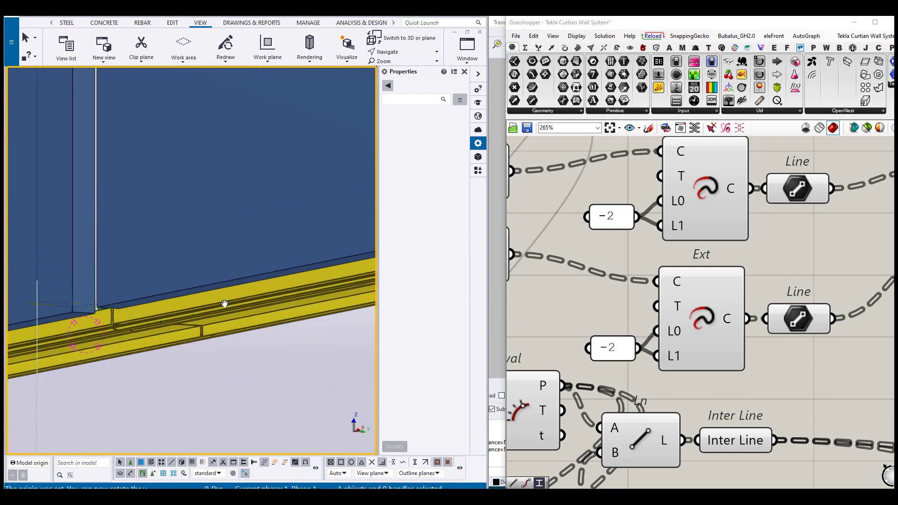
{"action": "scroll", "coordinate": [153, 323], "scroll_direction": "down", "scroll_amount": 3}
{"action": "middle_click_drag", "start_coordinate": [189, 326], "coordinate": [214, 323], "text": "ctrl"}
{"action": "scroll", "coordinate": [214, 323], "scroll_direction": "up", "scroll_amount": 2}
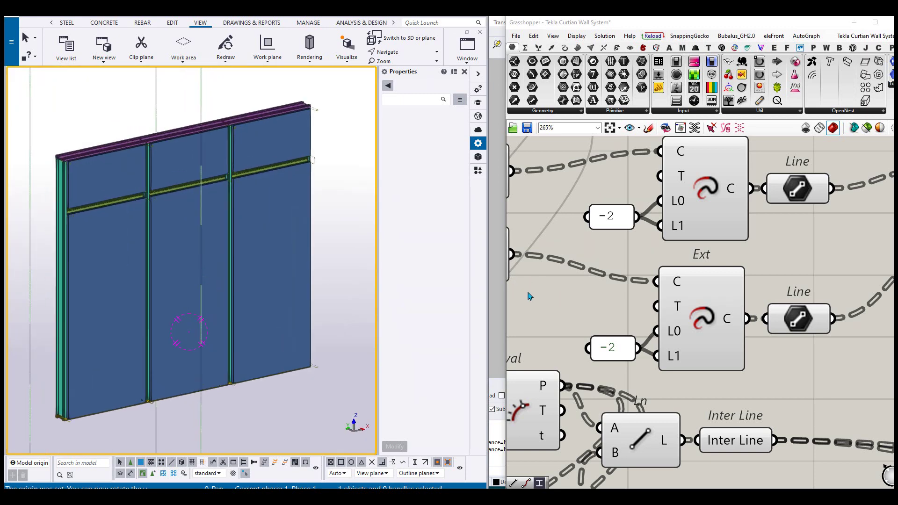
Widen the Grasshopper window and look over the curtain wall definition from the extended lines to its title
{"action": "scroll", "coordinate": [530, 297], "scroll_direction": "down", "scroll_amount": 5}
{"action": "left_click_drag", "start_coordinate": [504, 299], "coordinate": [381, 285]}
{"action": "right_click_drag", "start_coordinate": [564, 296], "coordinate": [731, 311]}
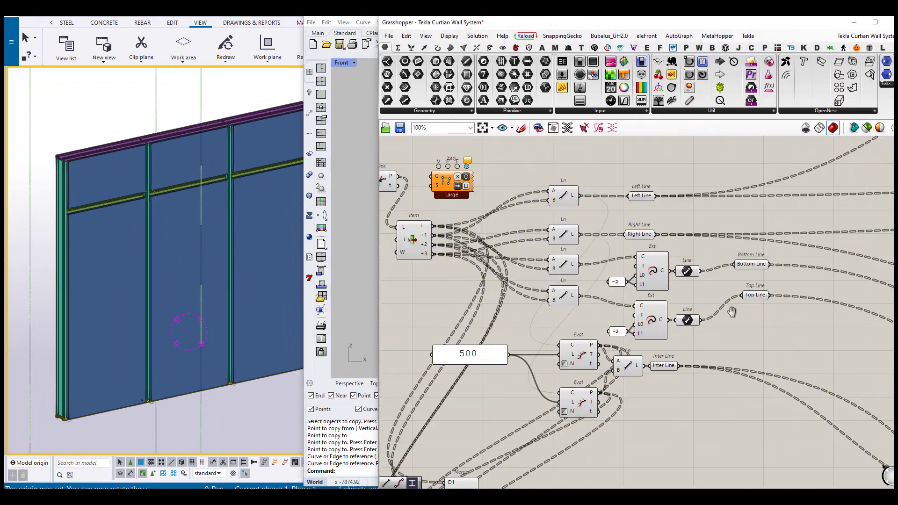
{"action": "scroll", "coordinate": [701, 310], "scroll_direction": "down", "scroll_amount": 6}
{"action": "scroll", "coordinate": [645, 261], "scroll_direction": "up", "scroll_amount": 7}
{"action": "right_click_drag", "start_coordinate": [620, 257], "coordinate": [623, 278]}
{"action": "right_click_drag", "start_coordinate": [537, 271], "coordinate": [512, 334]}
{"action": "scroll", "coordinate": [457, 264], "scroll_direction": "up", "scroll_amount": 2}
{"action": "right_click_drag", "start_coordinate": [470, 268], "coordinate": [560, 320]}
{"action": "scroll", "coordinate": [564, 311], "scroll_direction": "down", "scroll_amount": 2}
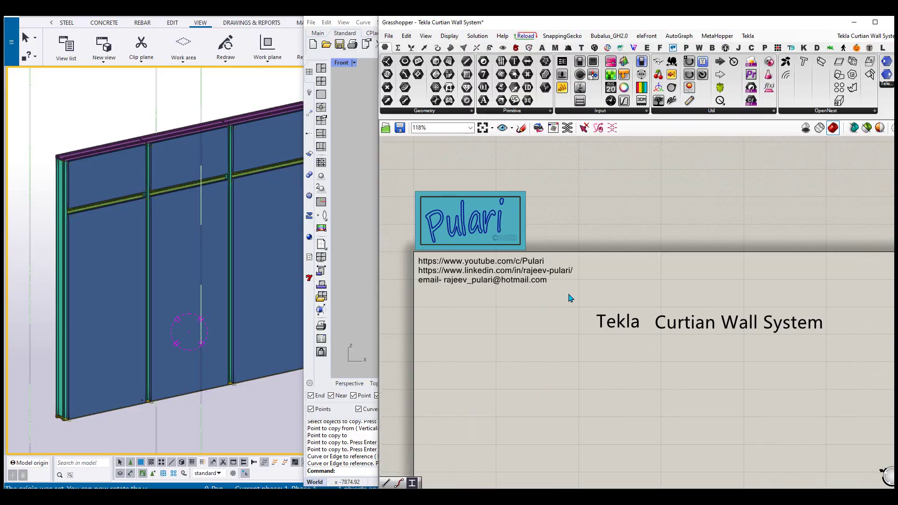